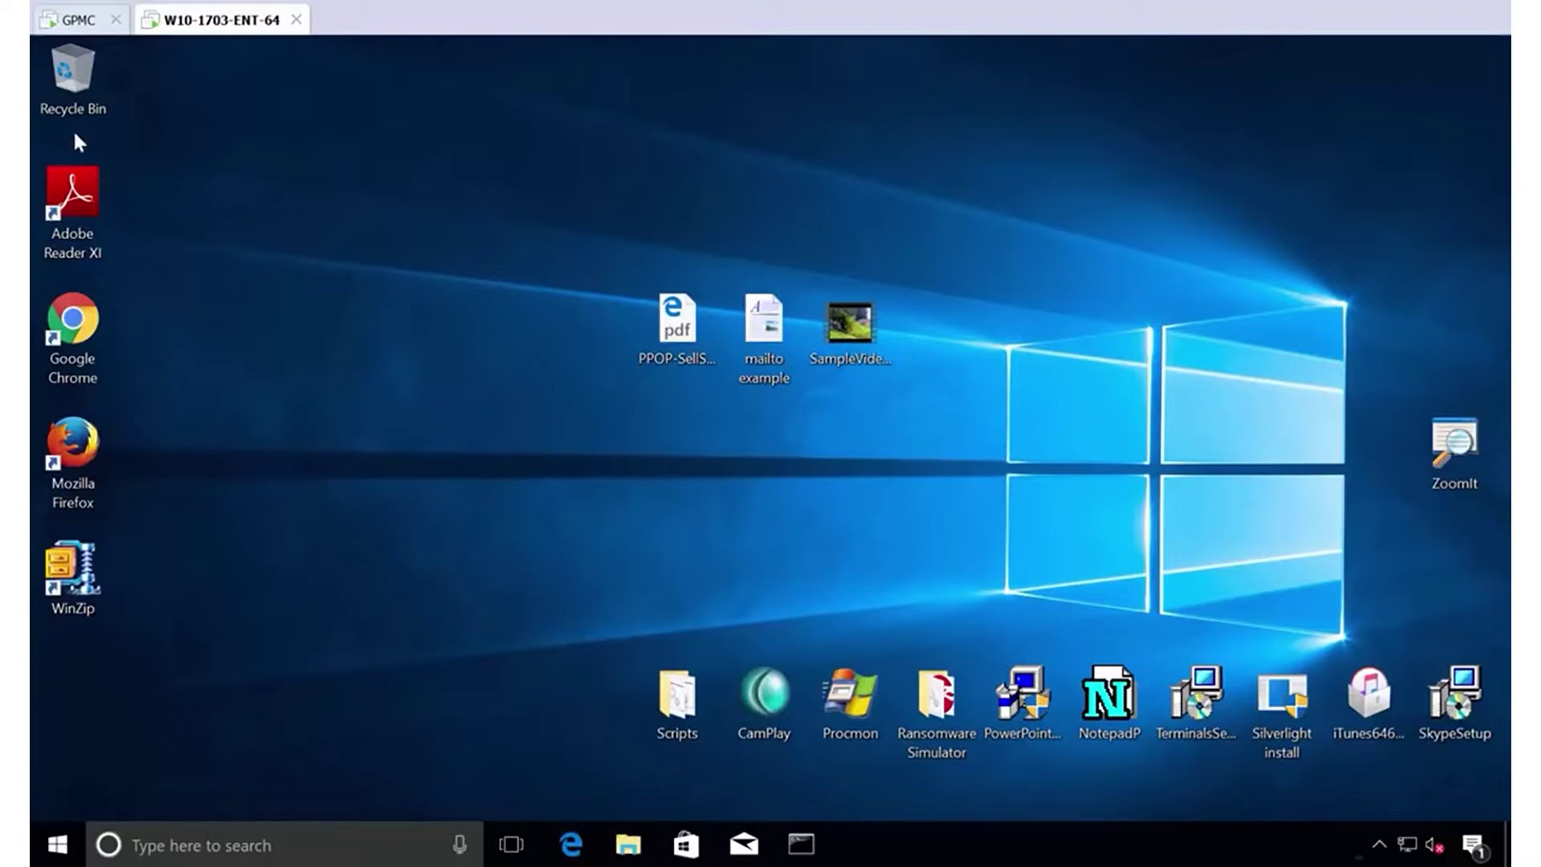
Switch to the domain controller, closing the leftover Command Prompt and minimizing Settings.
click(78, 20)
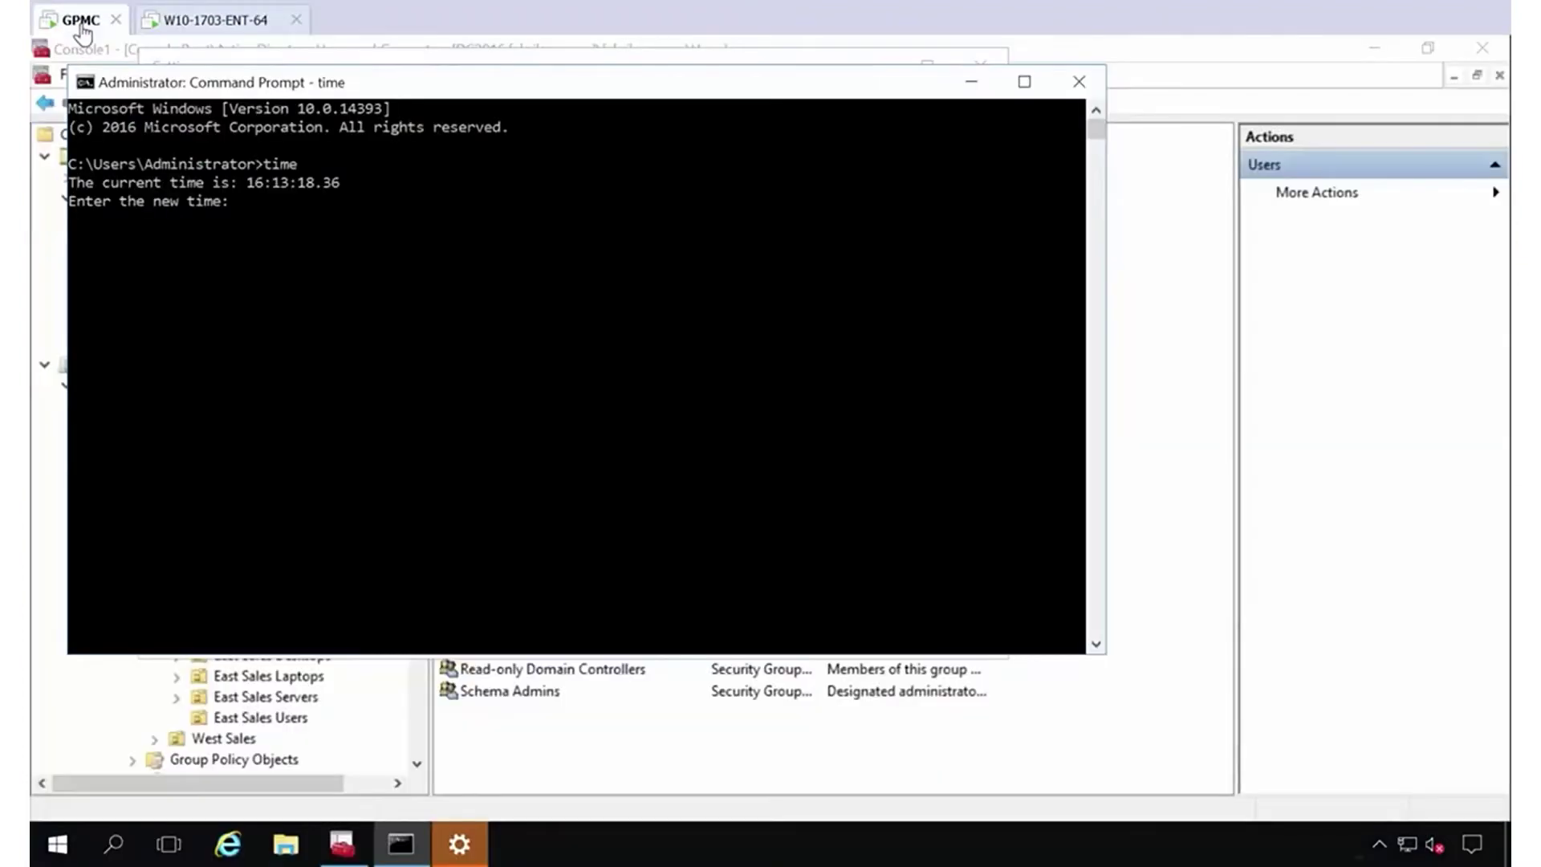
click(1078, 81)
click(882, 69)
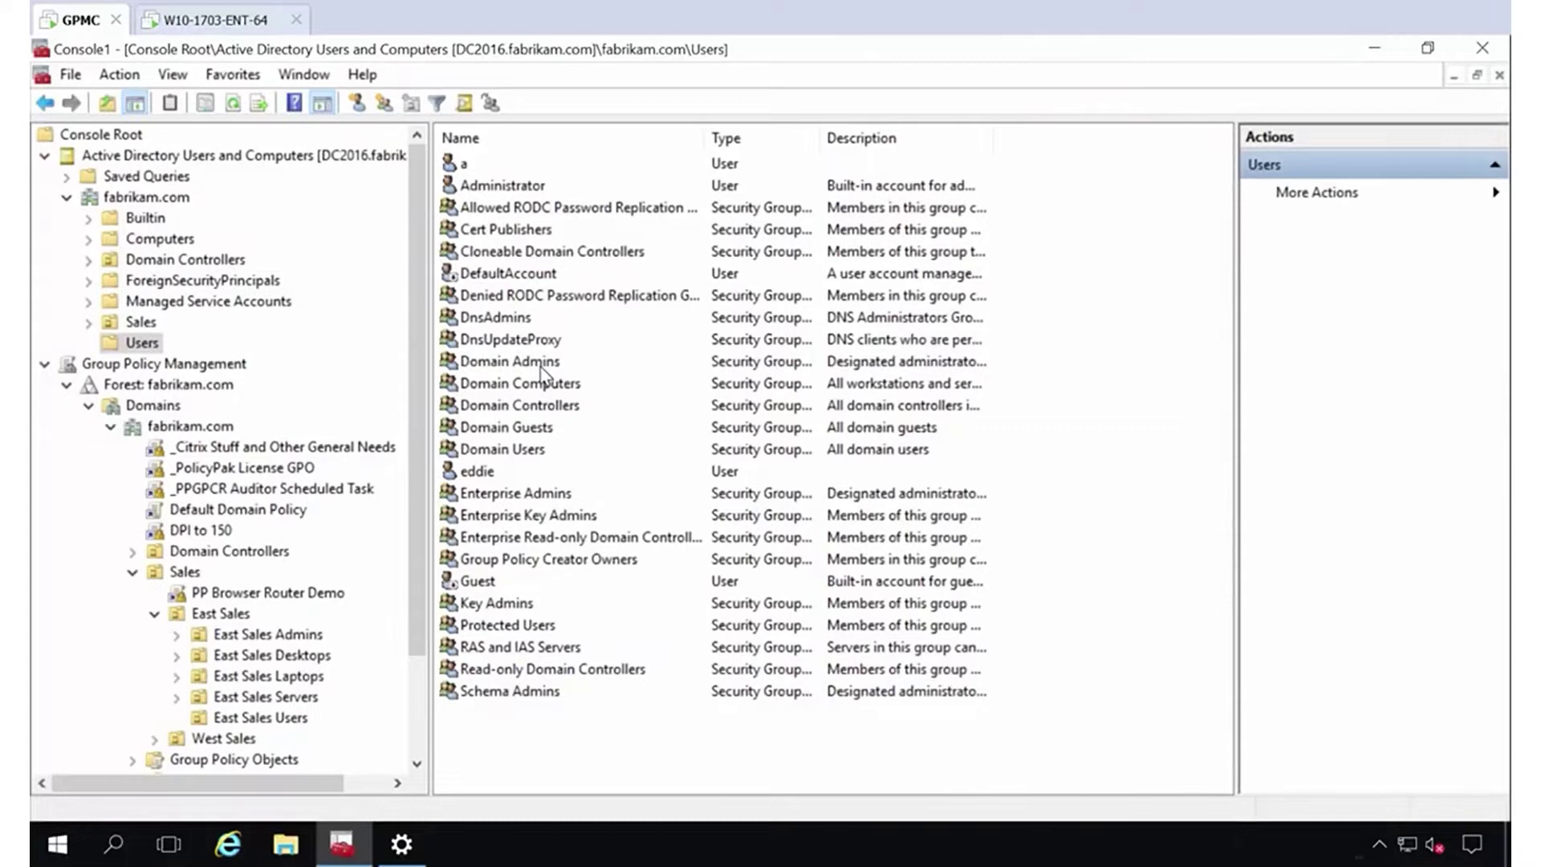
Open the Domain Admins group's Members list and select the East Sales users in it.
double_click(538, 365)
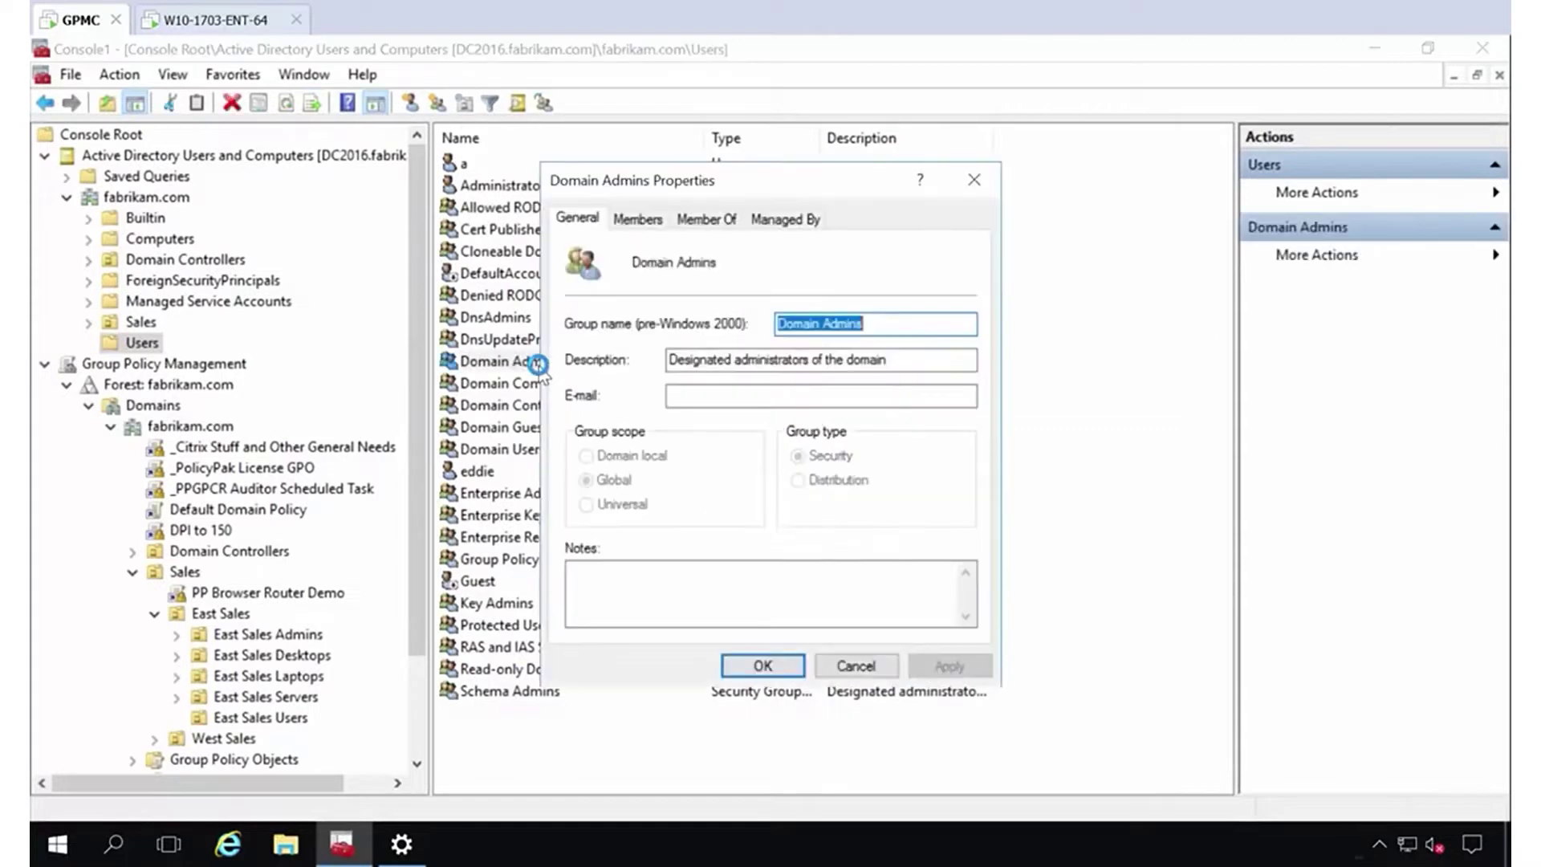
click(640, 220)
click(676, 344)
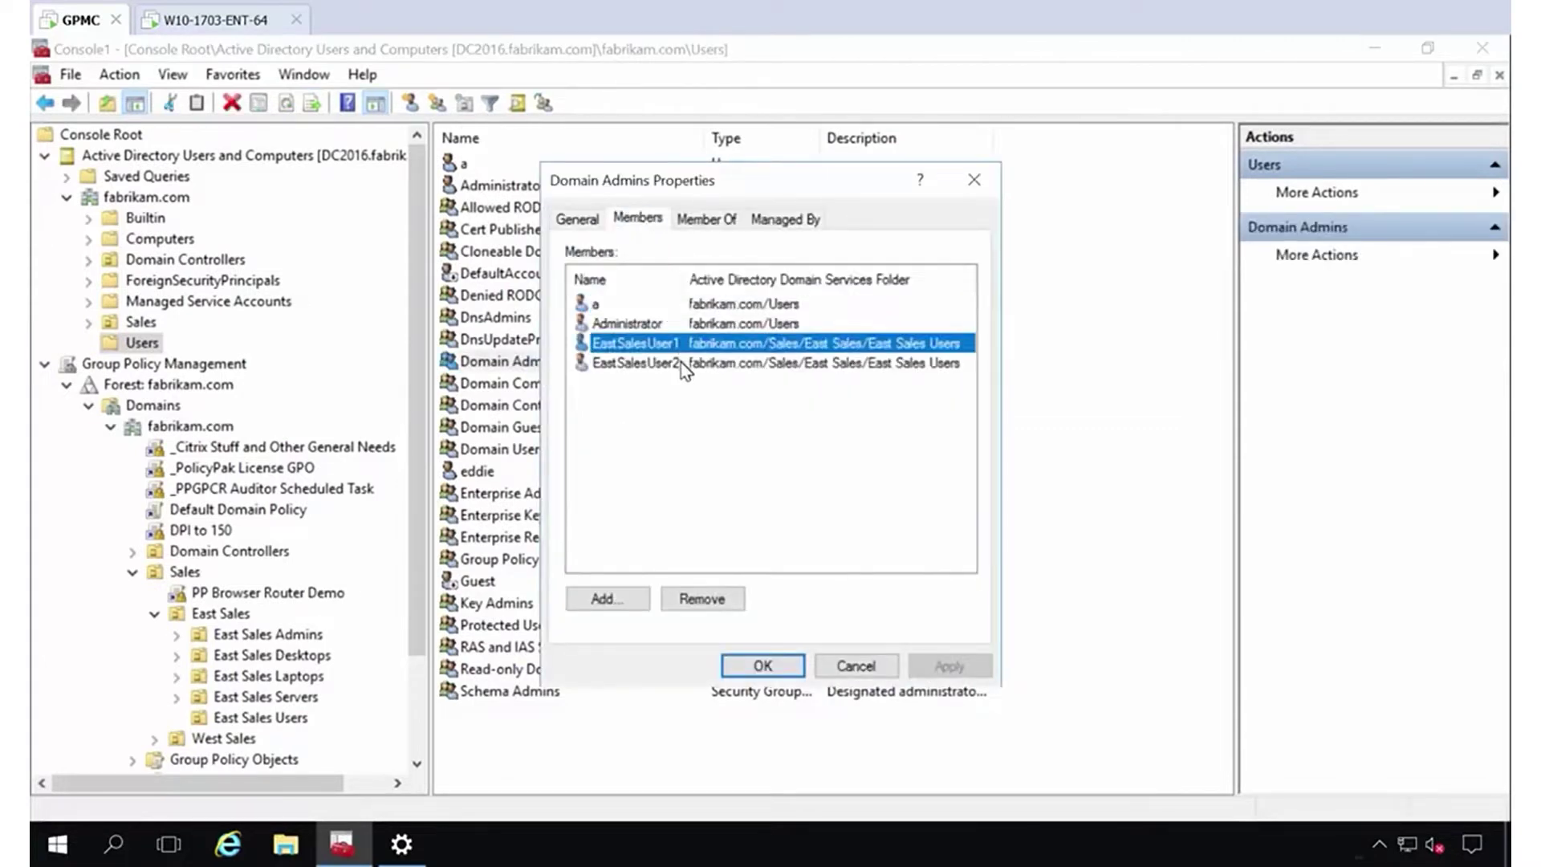
click(680, 365)
click(680, 345)
On the Windows 10 endpoint, open the local Administrators group's properties in Computer Management.
click(187, 26)
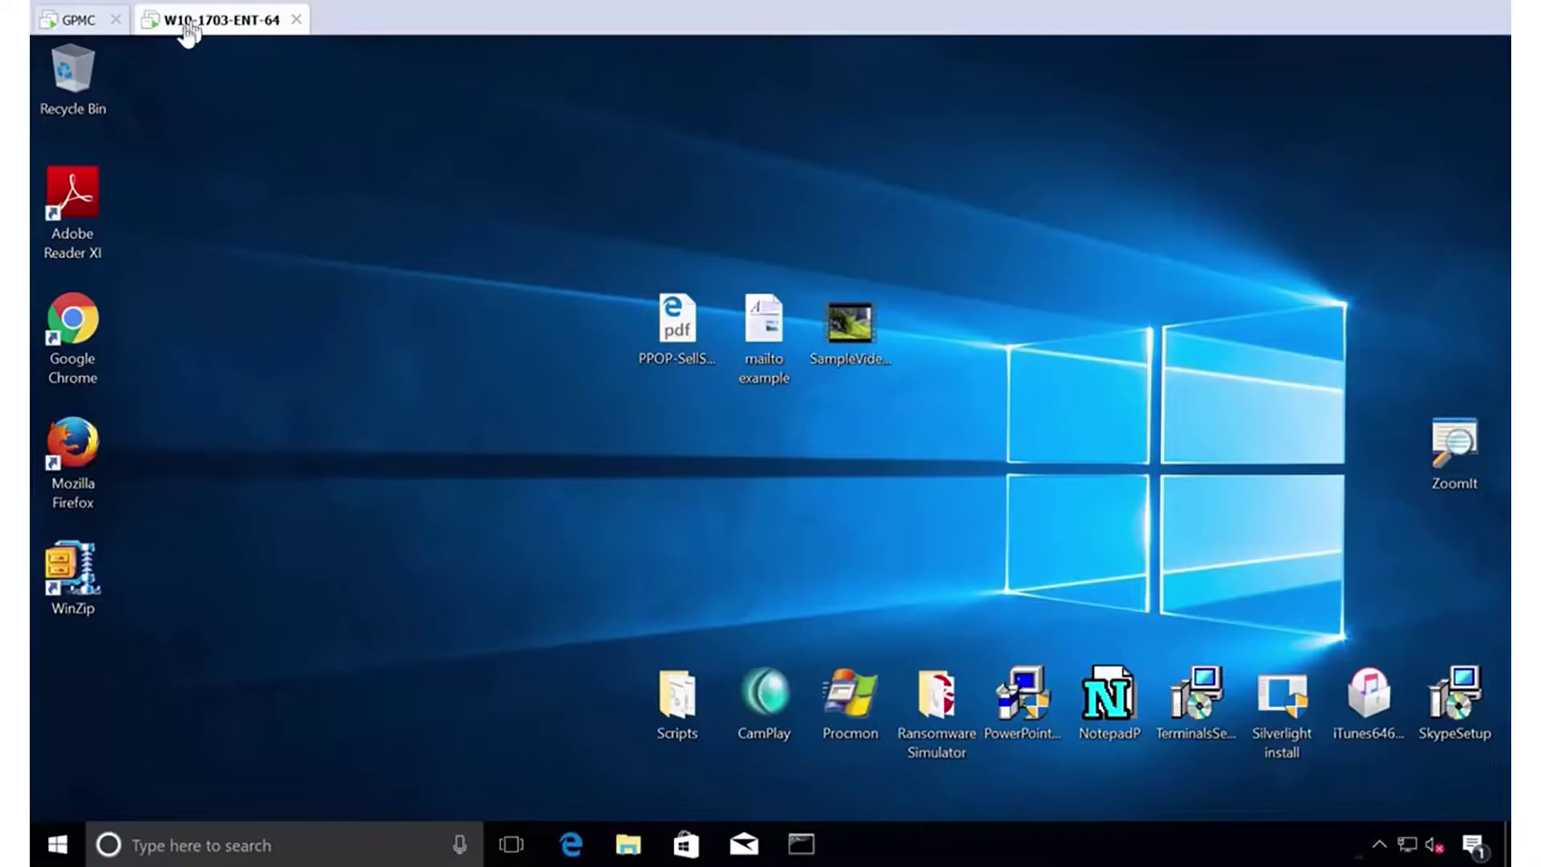
right_click(64, 836)
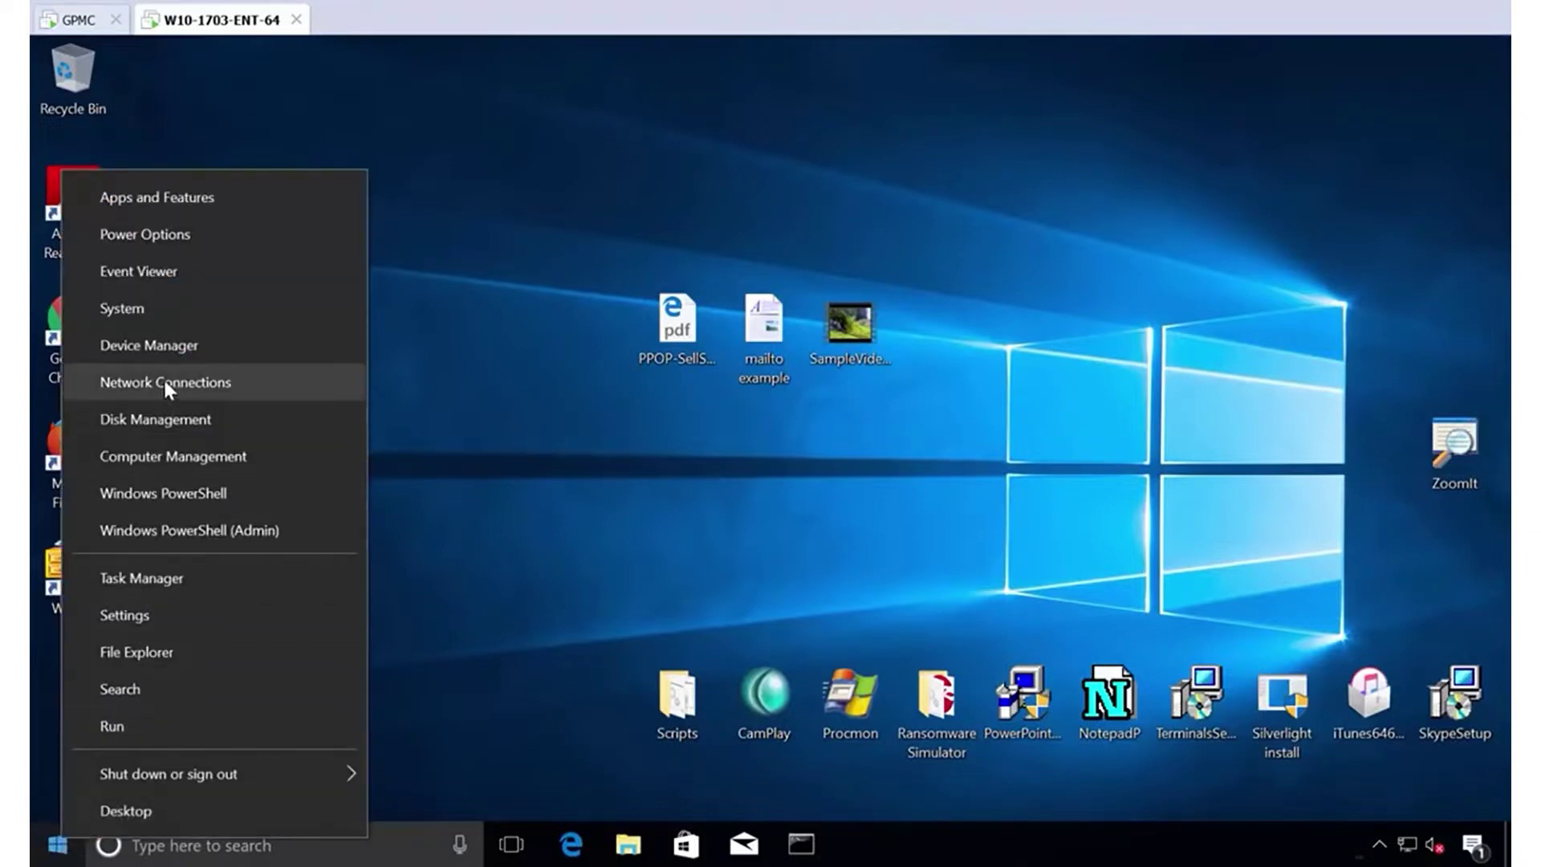
click(176, 455)
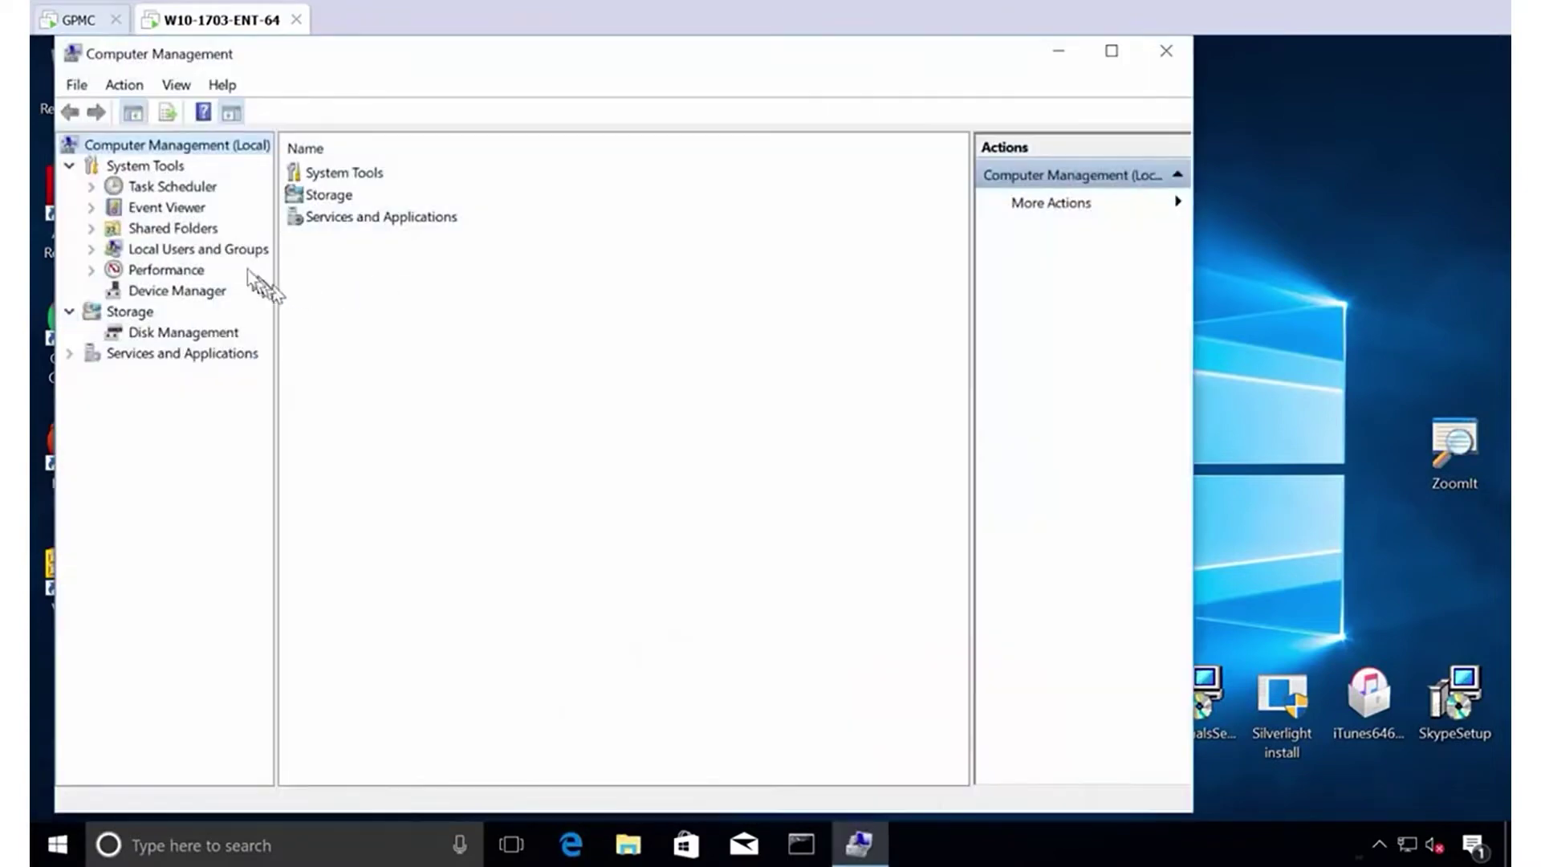
double_click(241, 248)
click(189, 290)
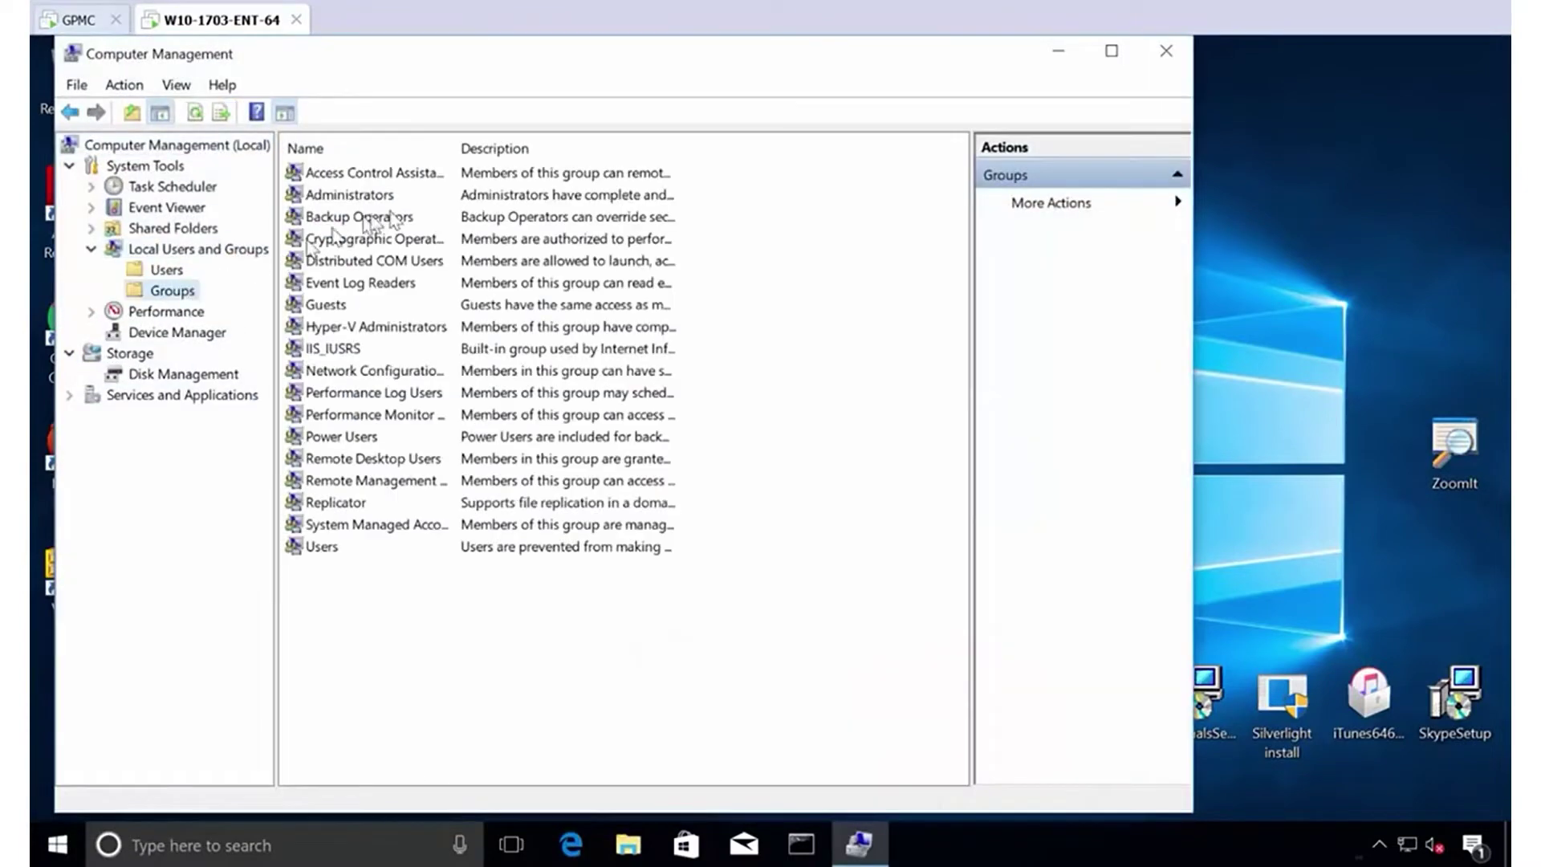
click(379, 200)
double_click(379, 201)
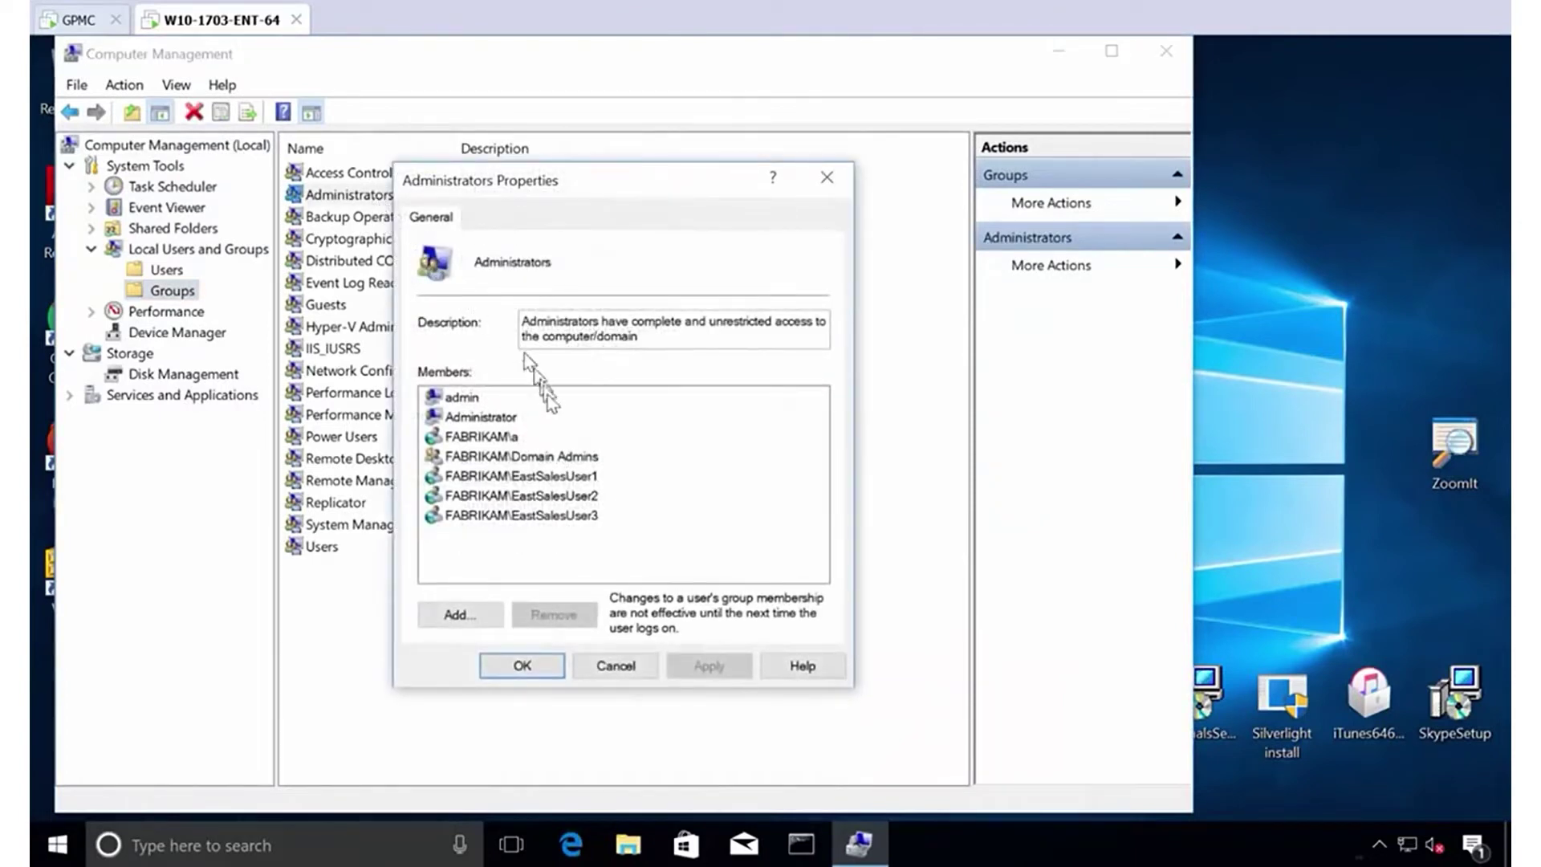
Point out Domain Admins and the three East Sales users as members, then close everything.
click(587, 459)
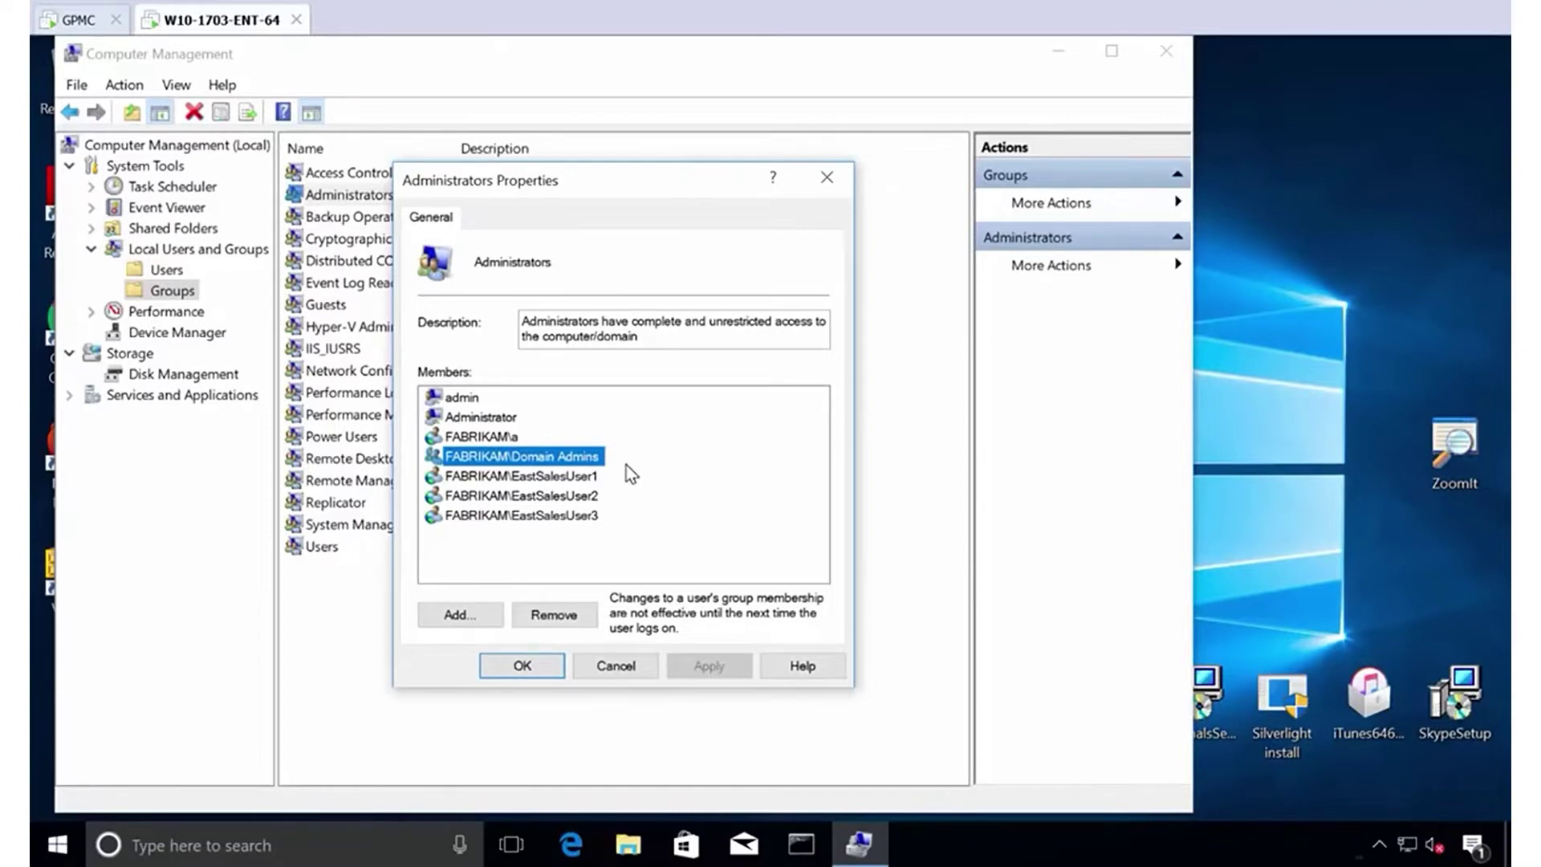
click(572, 475)
click(573, 495)
click(584, 514)
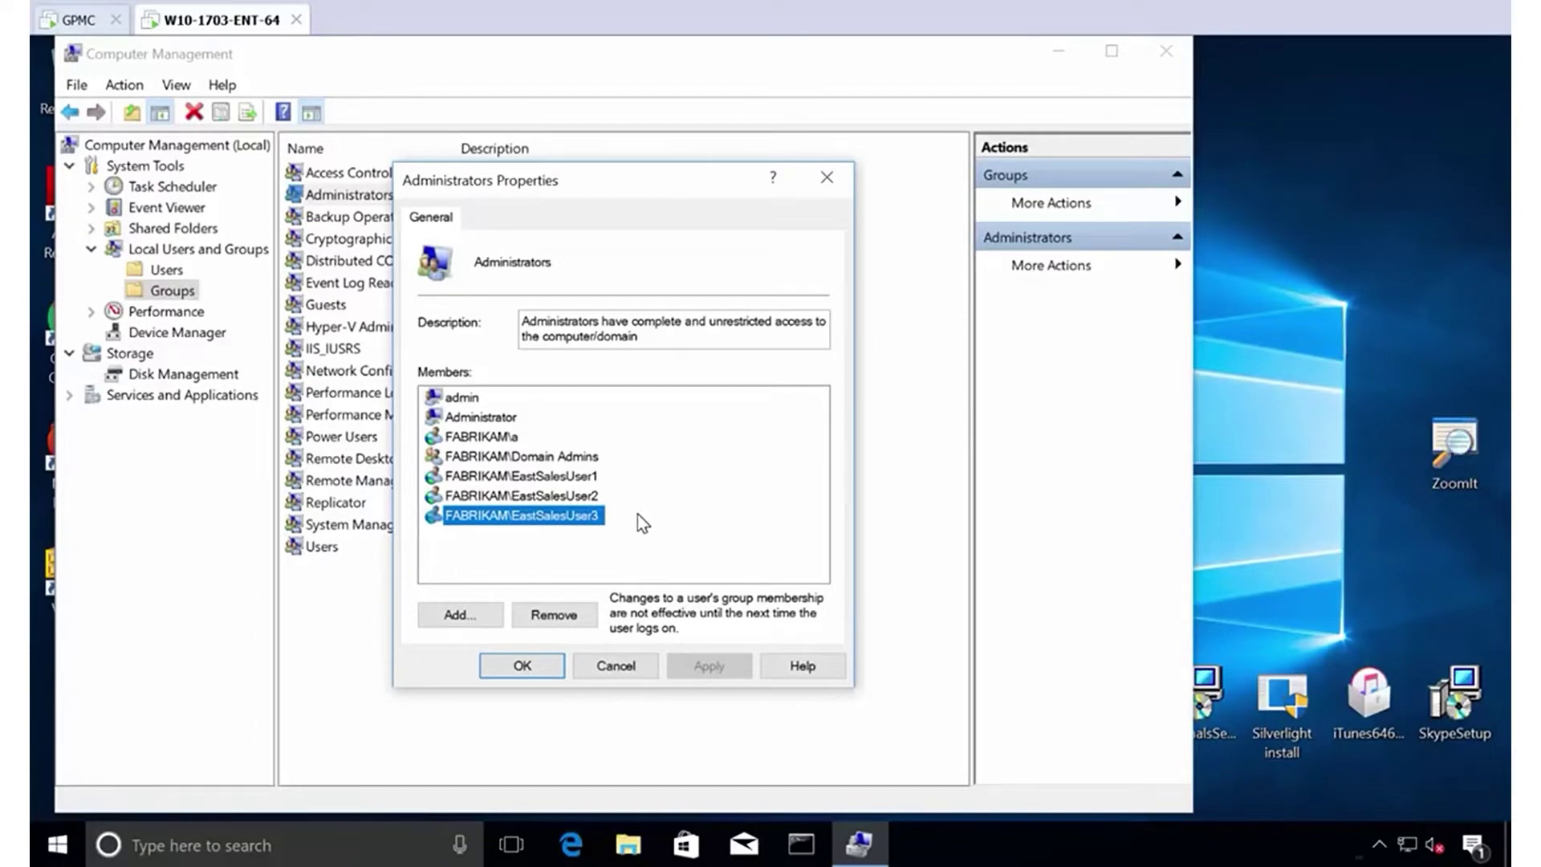
click(826, 178)
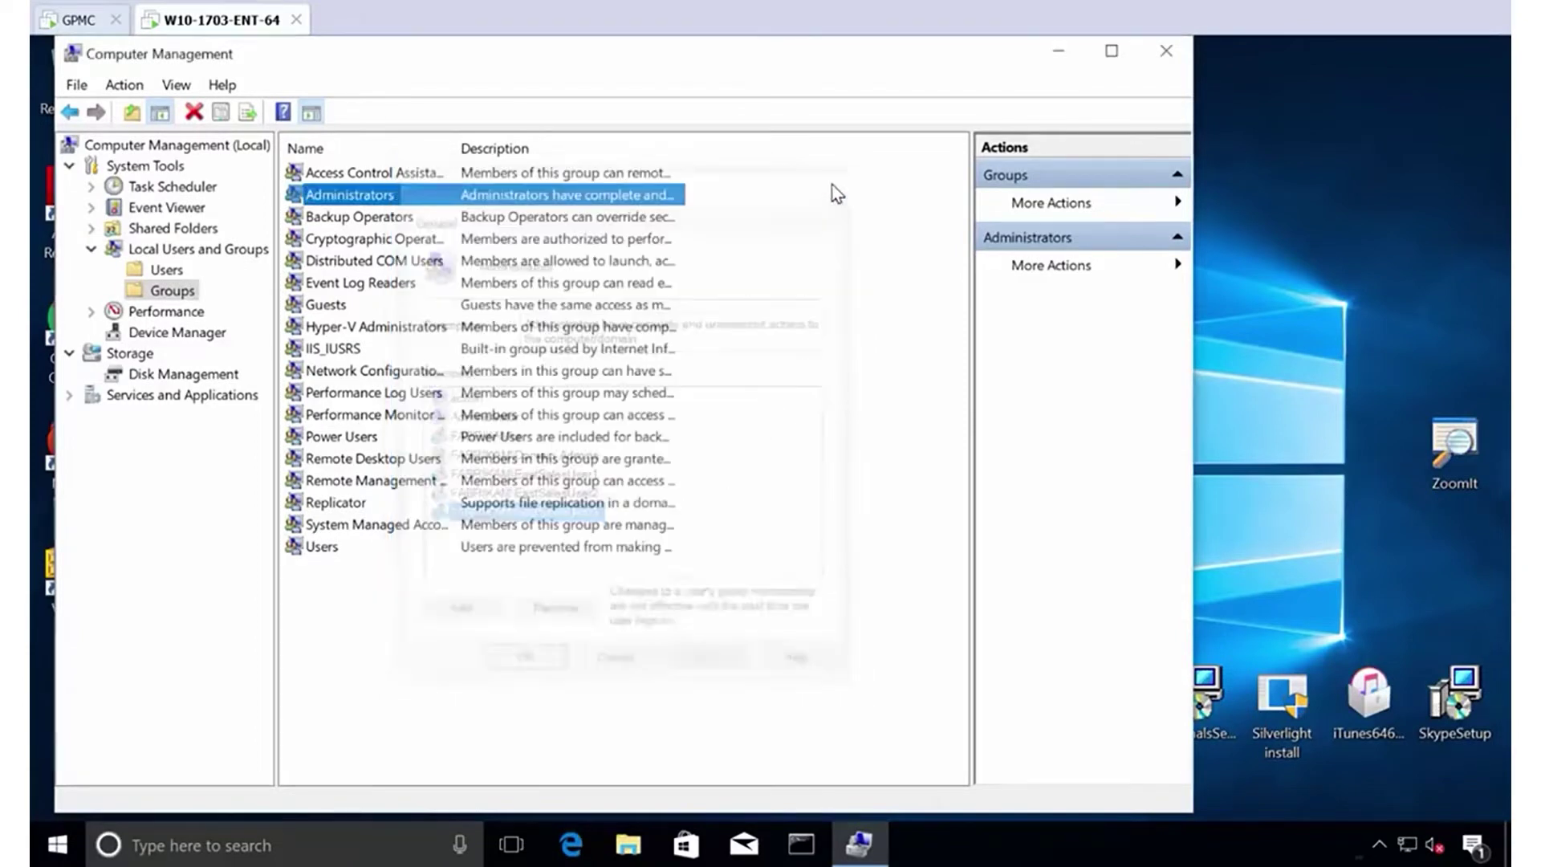
click(1166, 50)
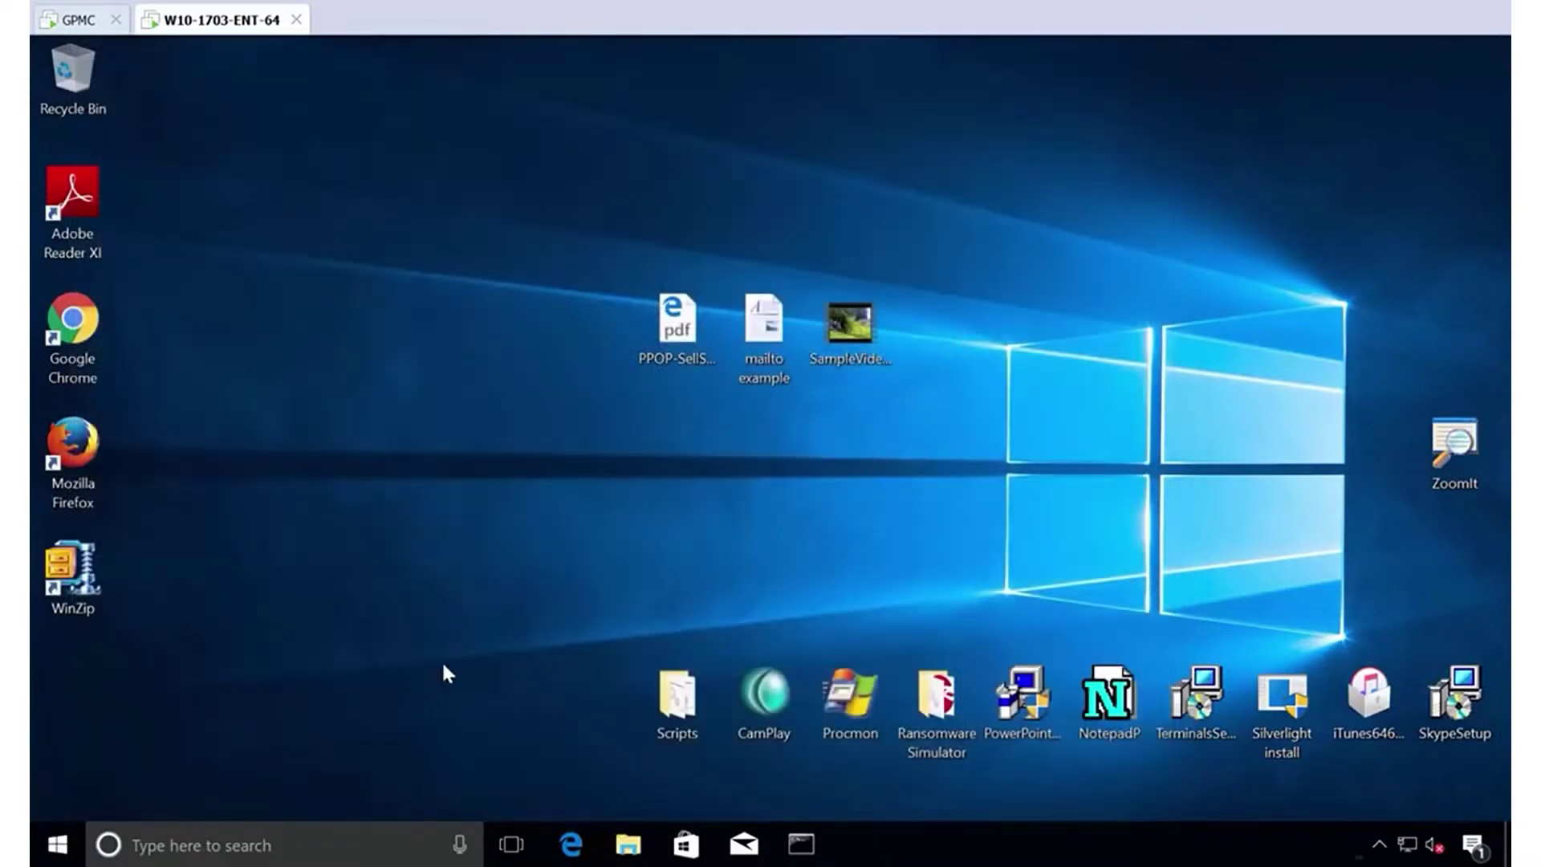
right_click(57, 842)
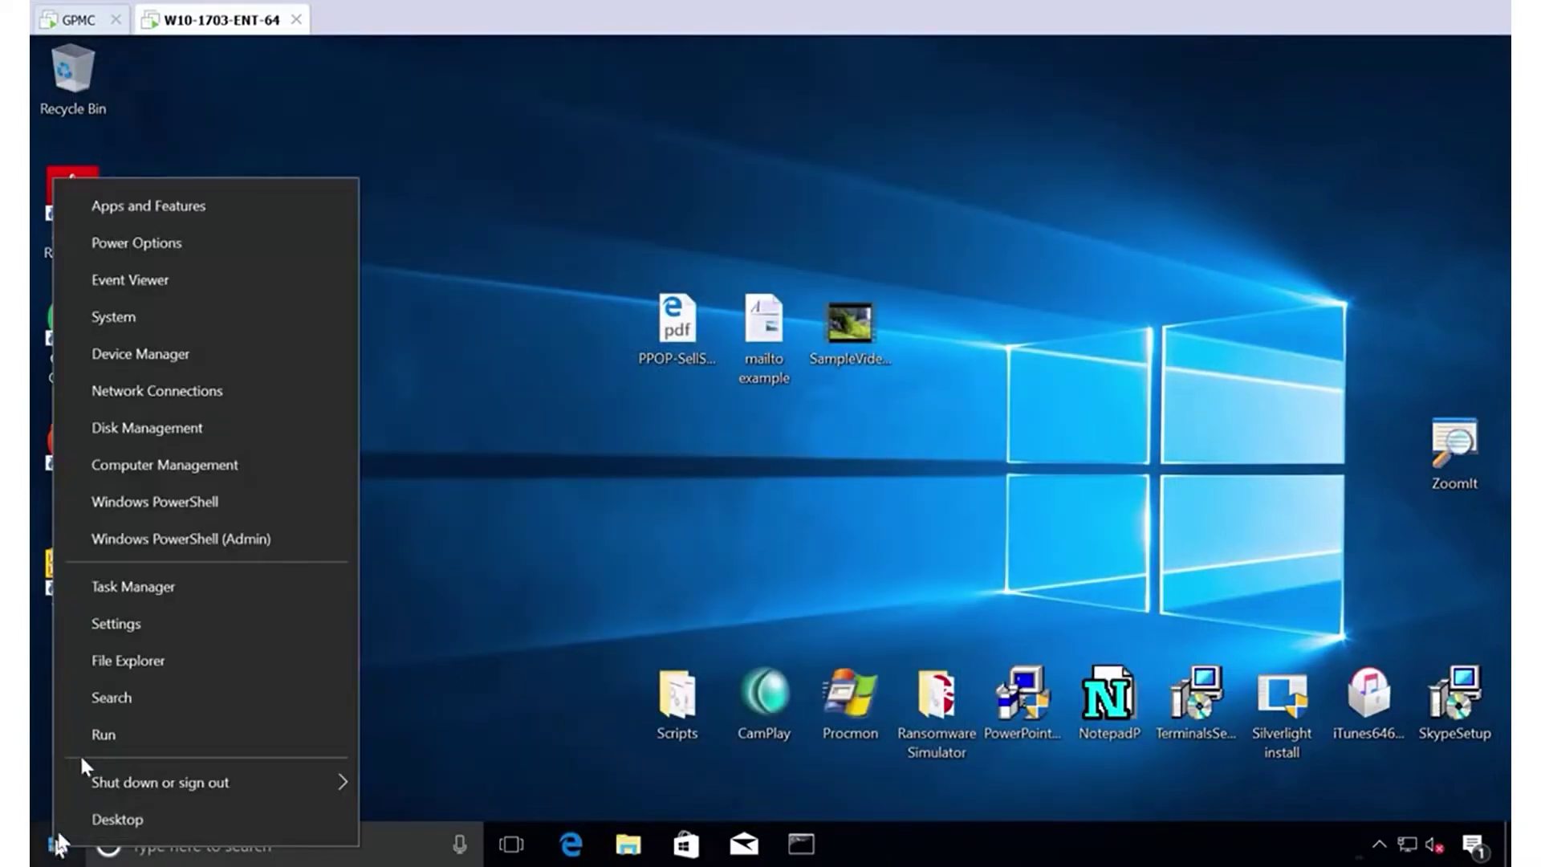
click(177, 354)
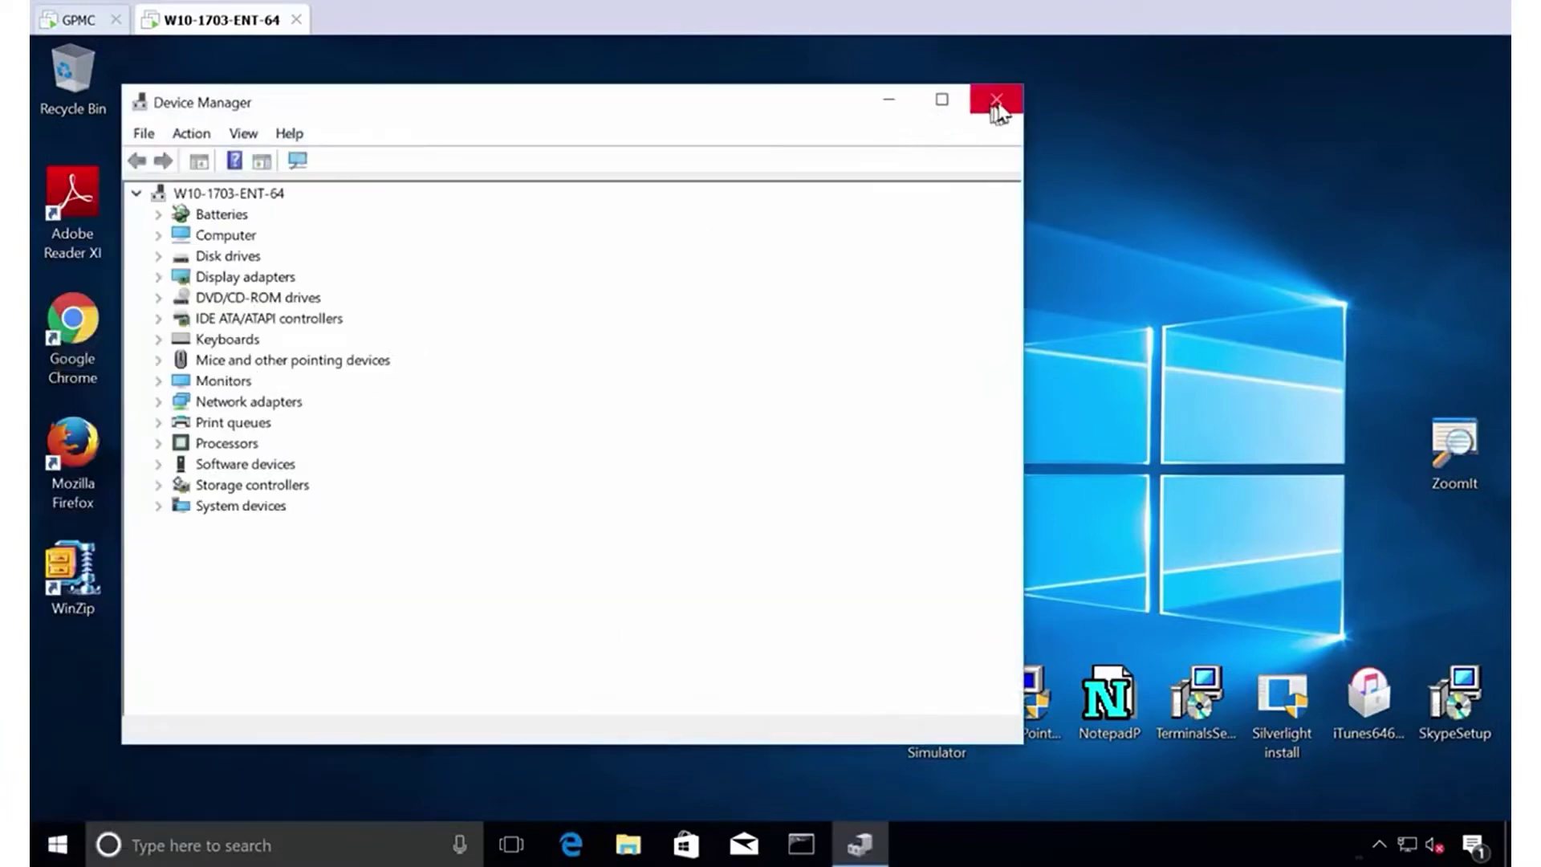
click(995, 101)
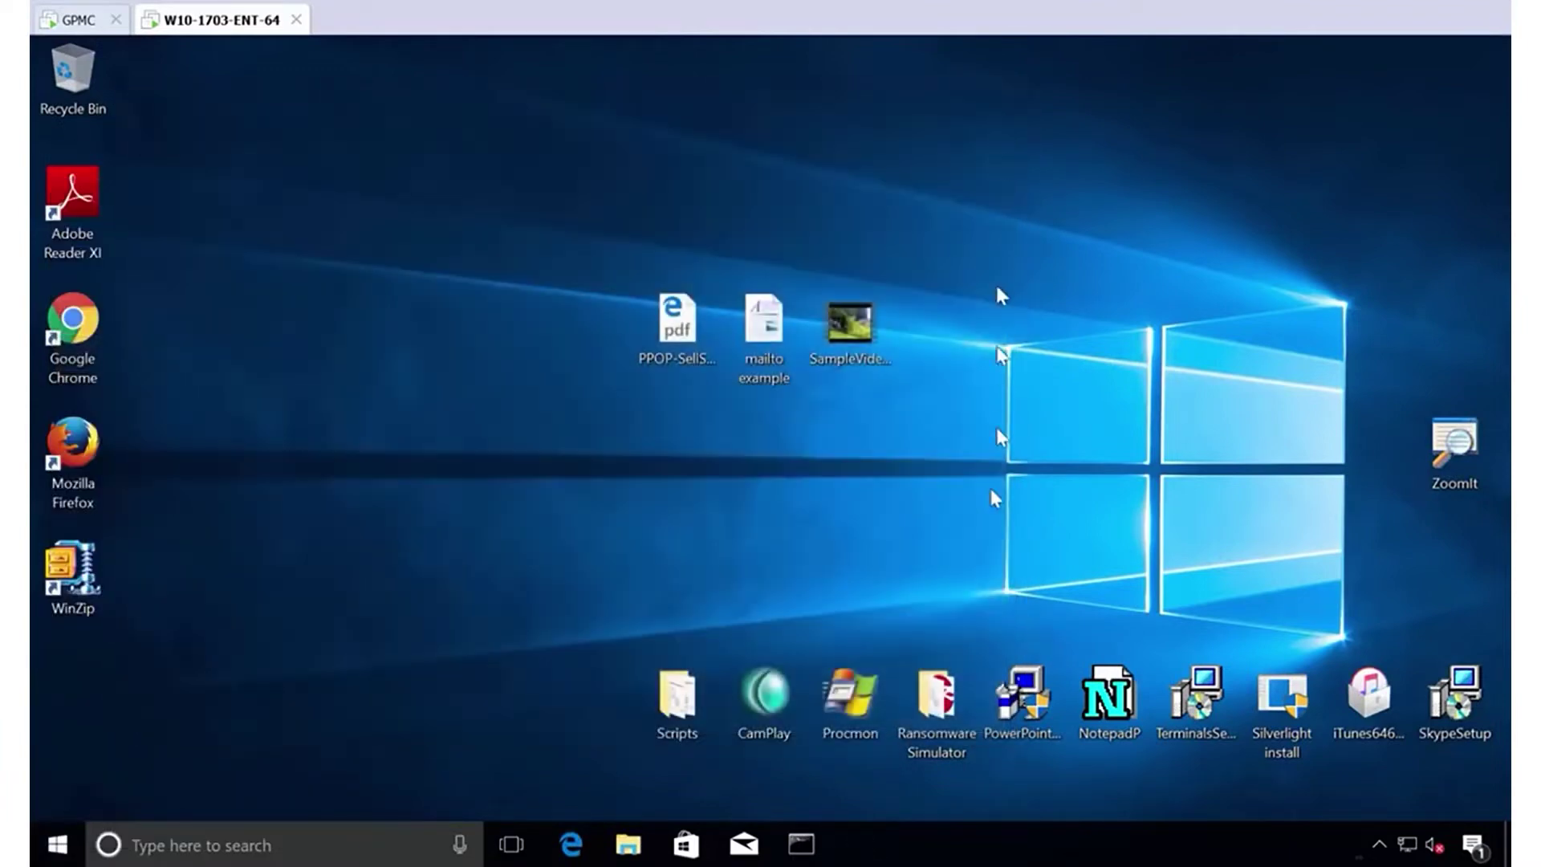
double_click(841, 713)
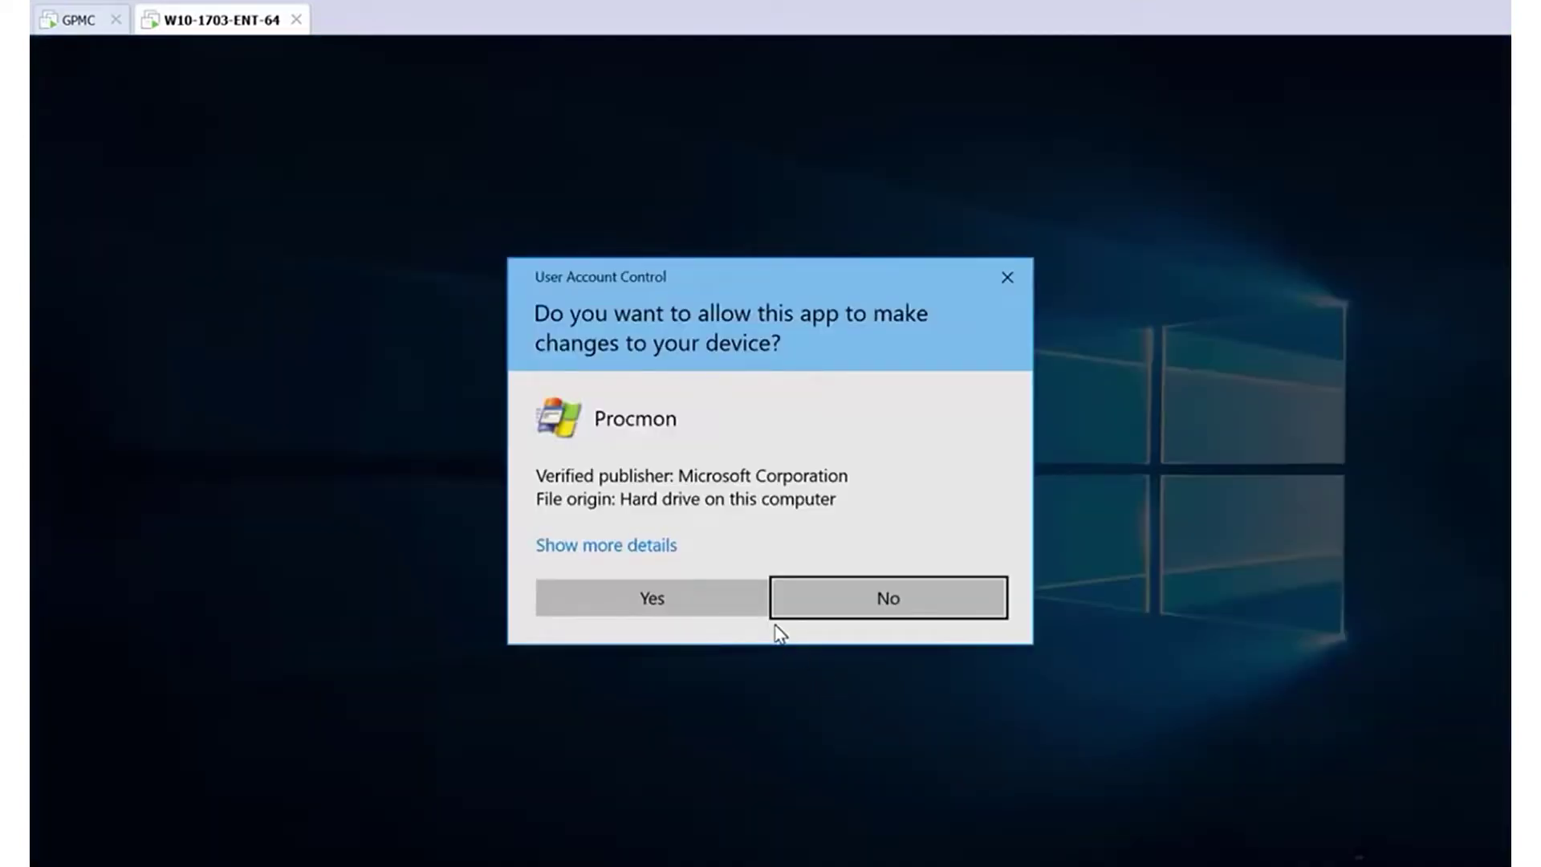
click(705, 609)
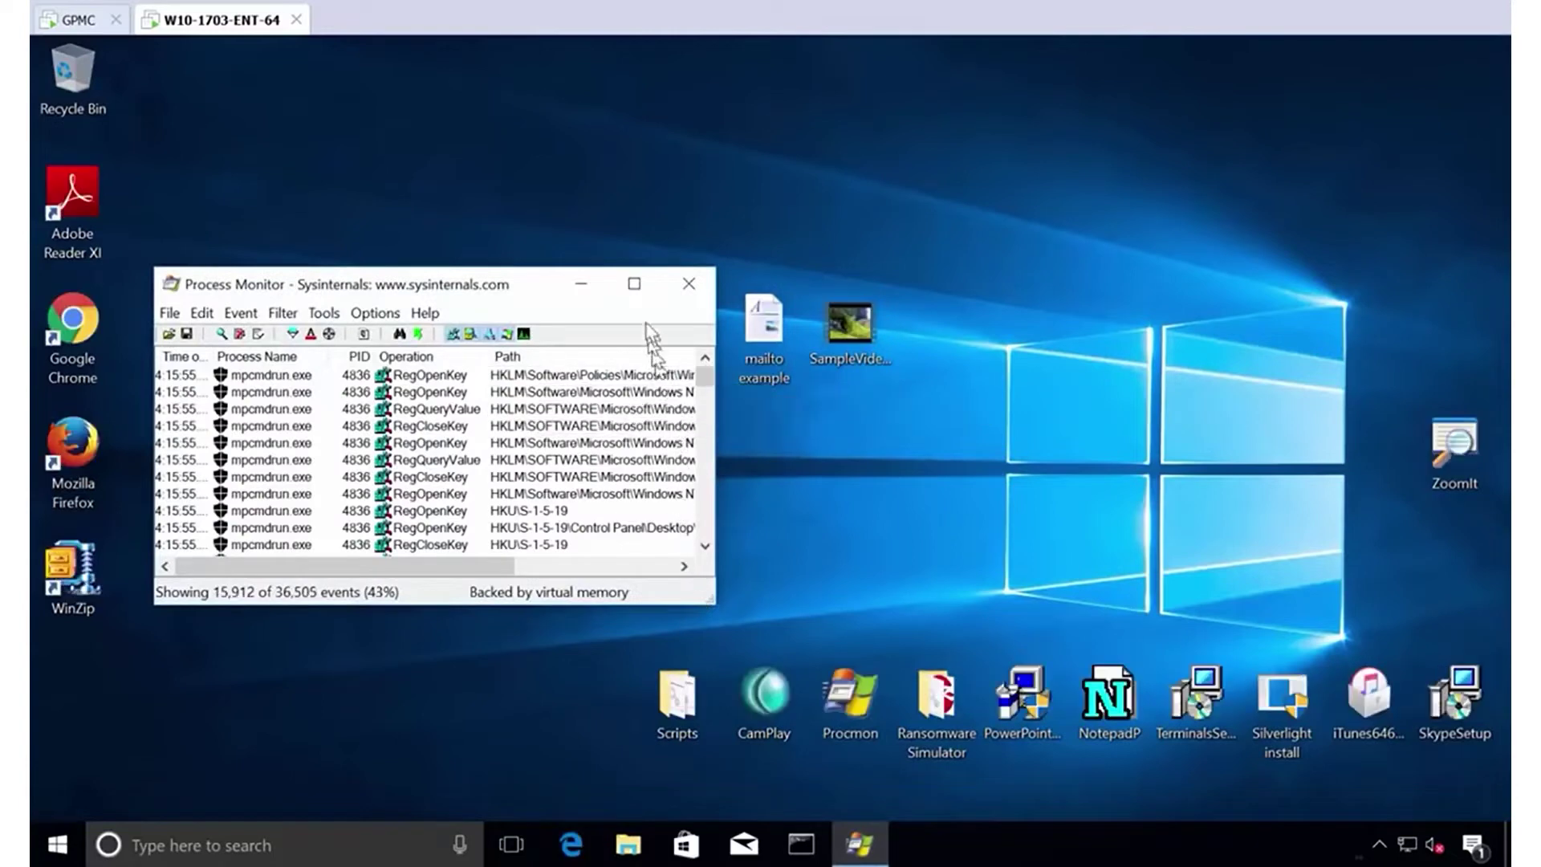
click(690, 293)
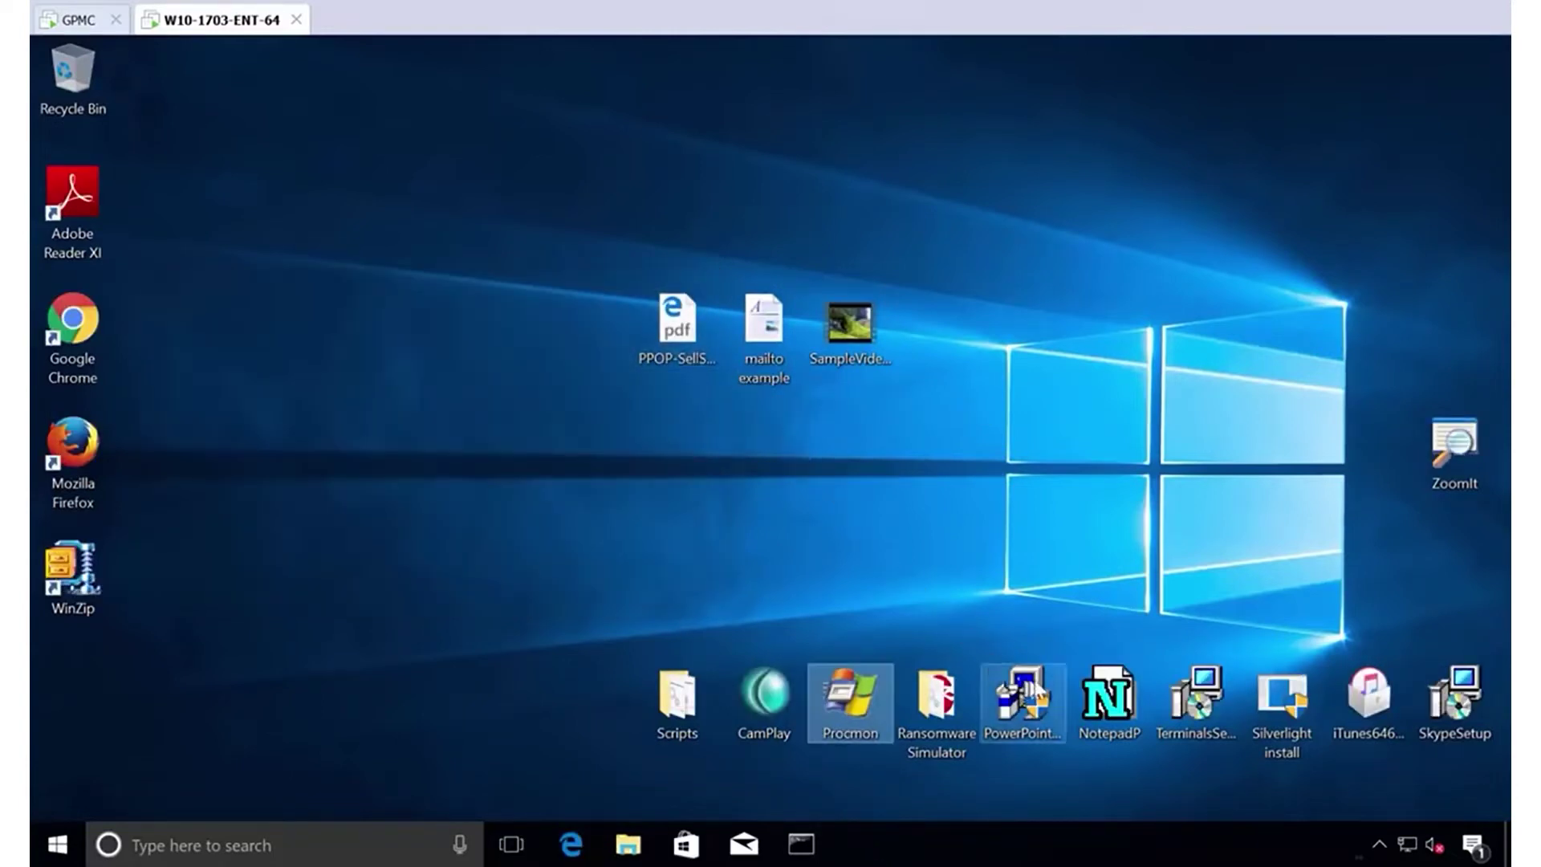
double_click(1454, 698)
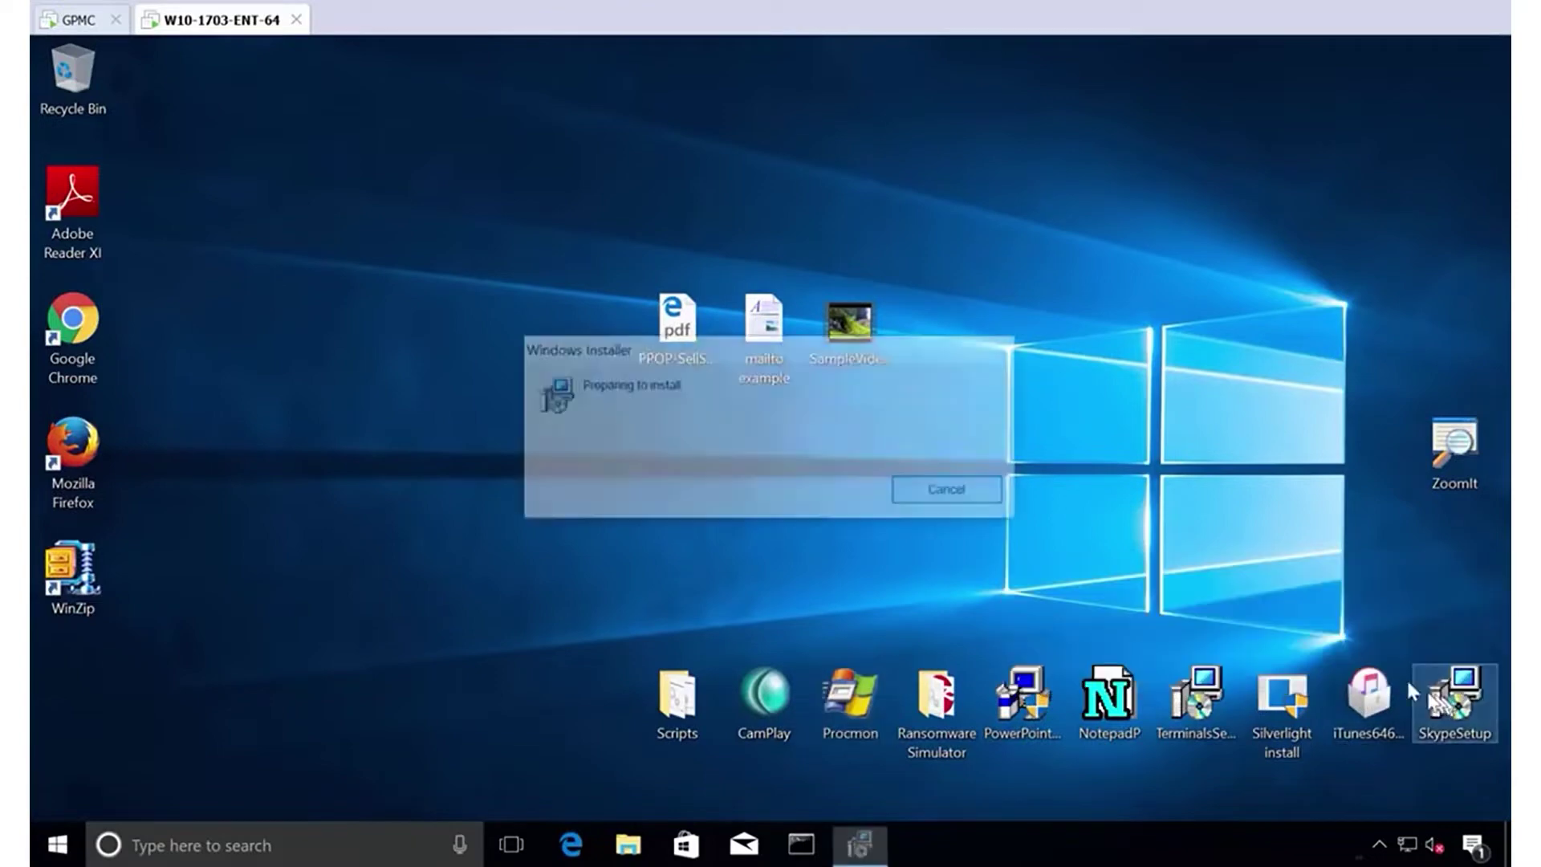
click(902, 628)
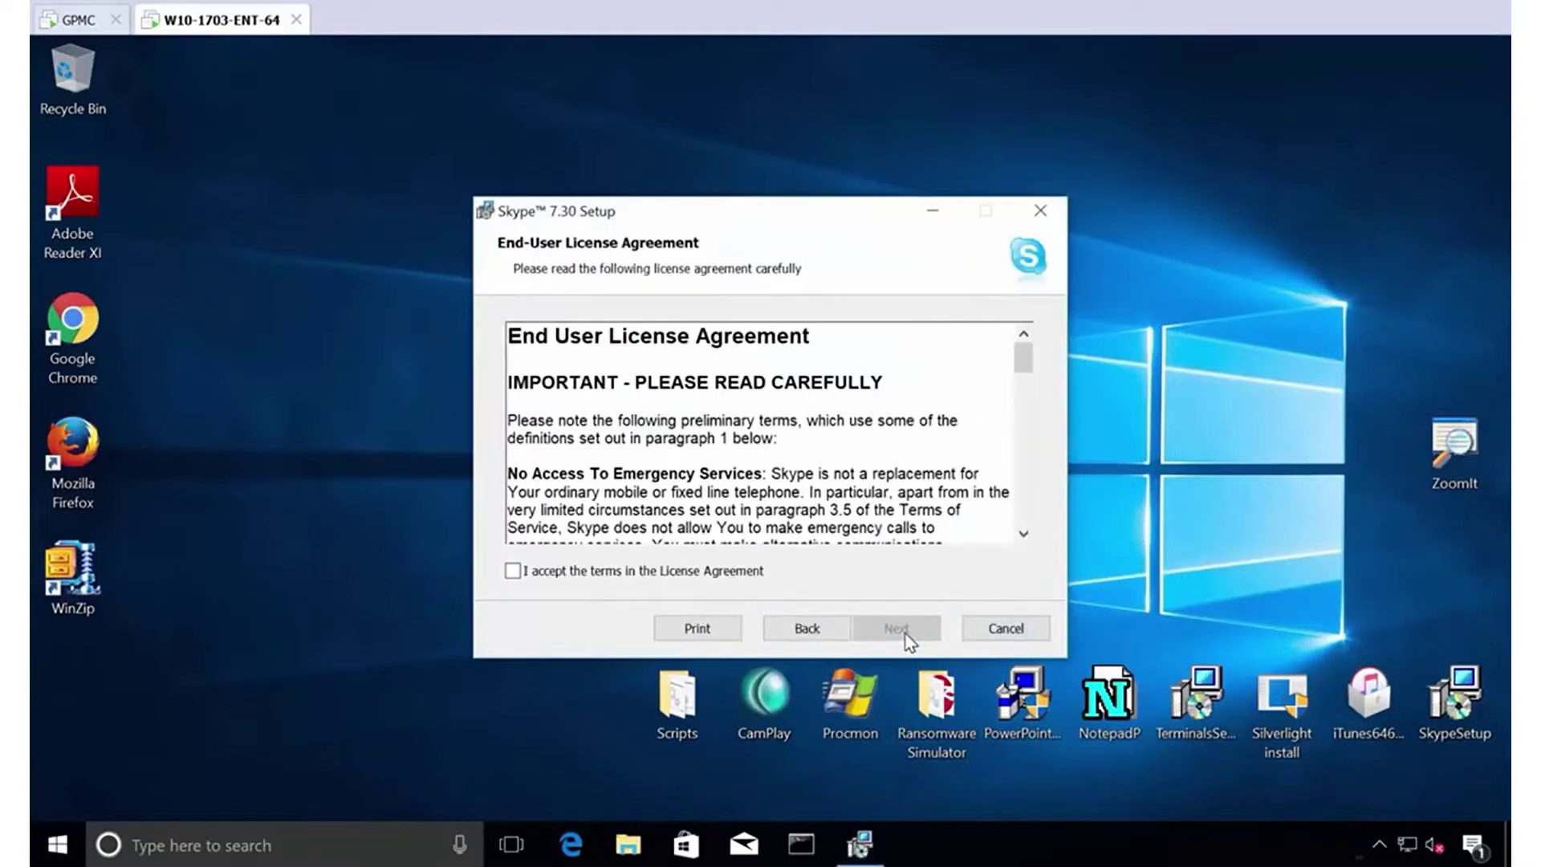
click(713, 573)
click(893, 628)
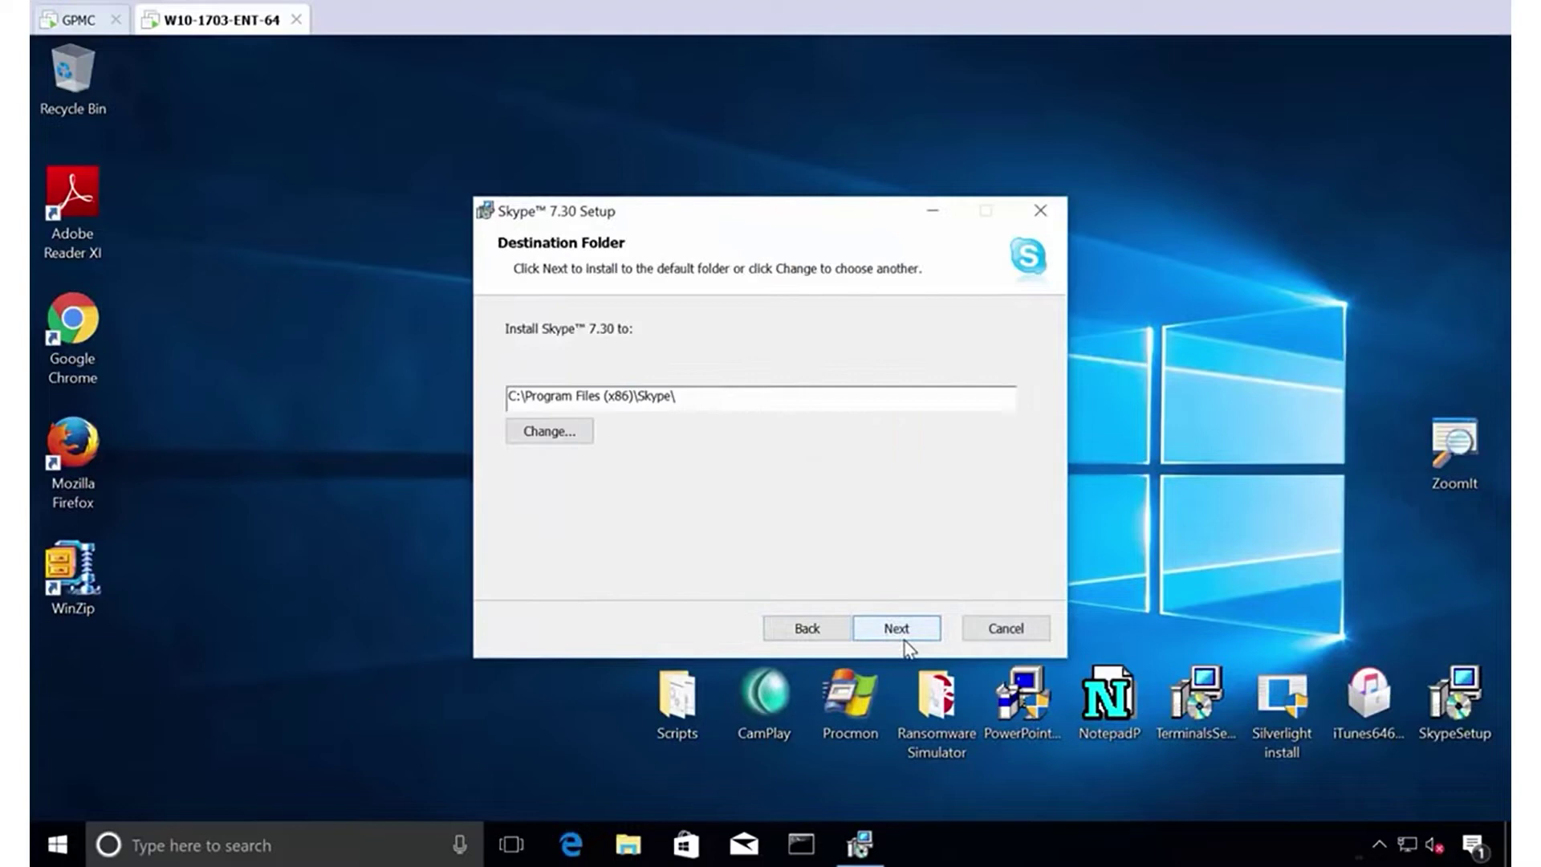
click(895, 628)
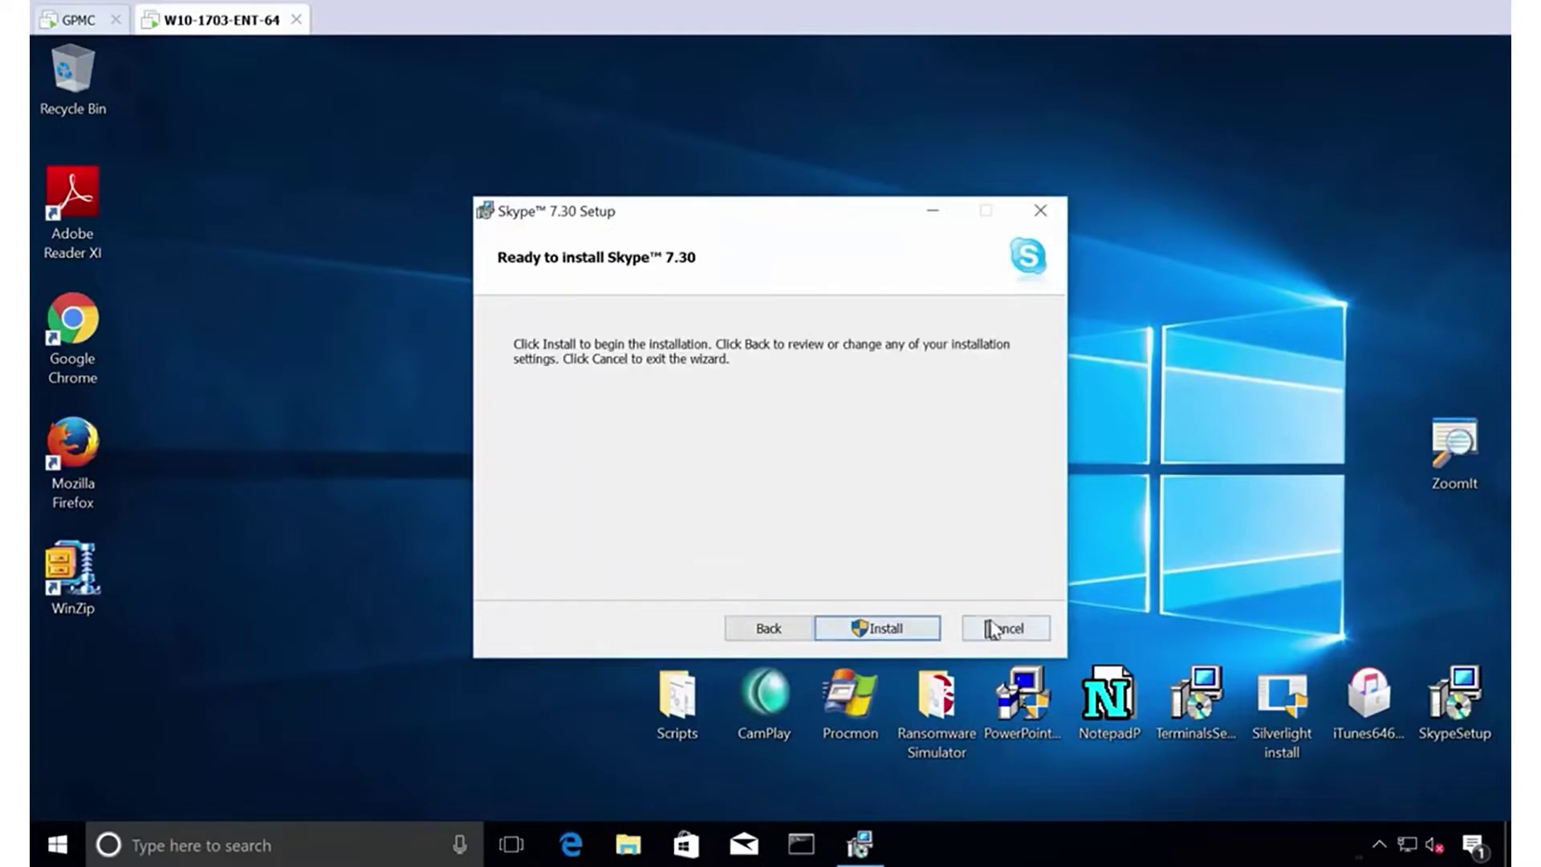
click(879, 631)
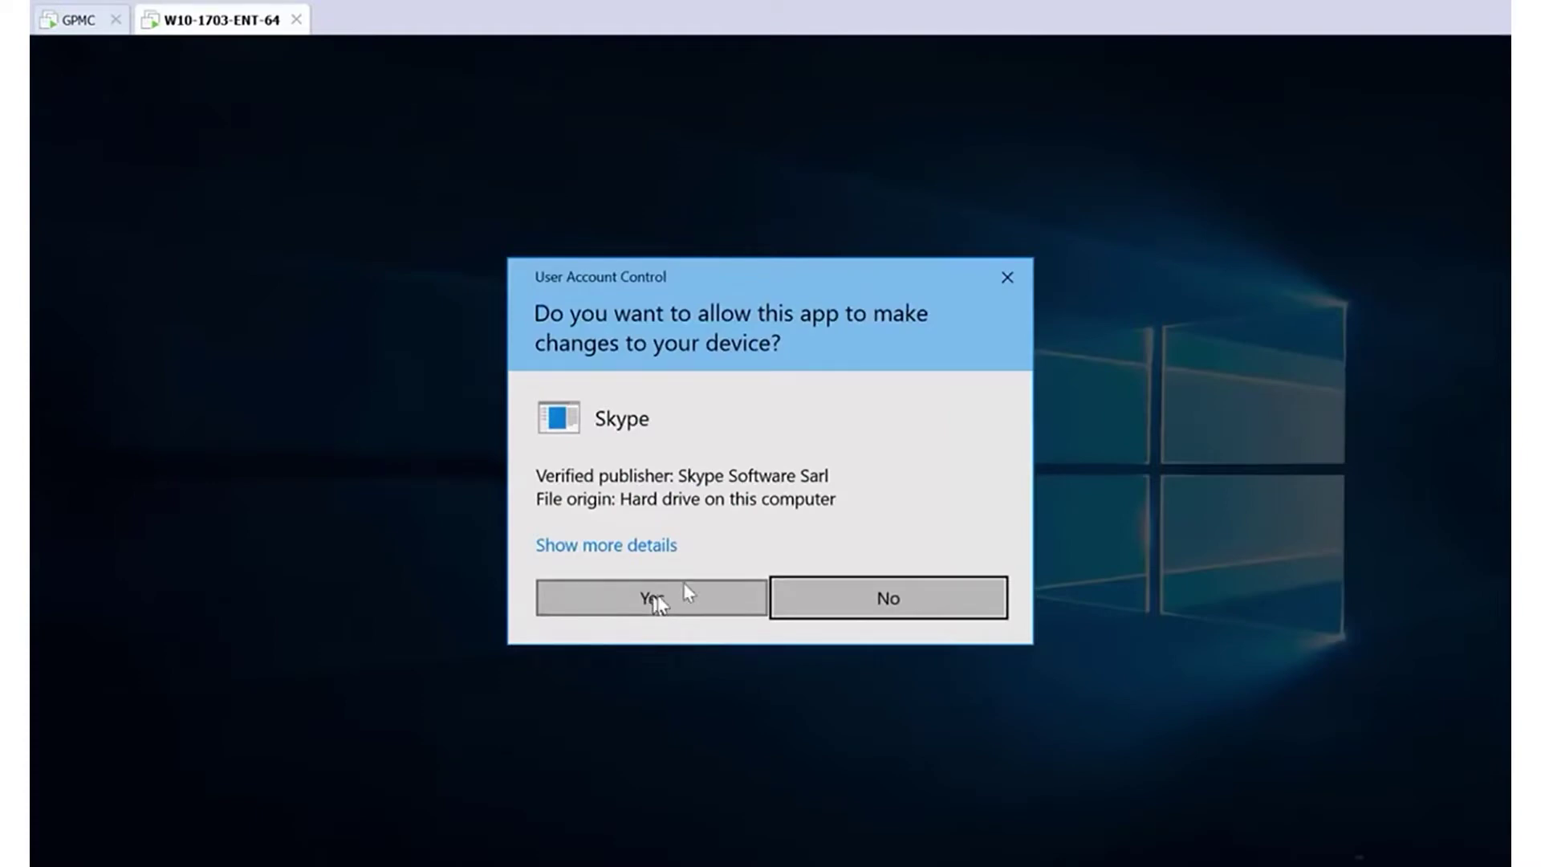
click(999, 276)
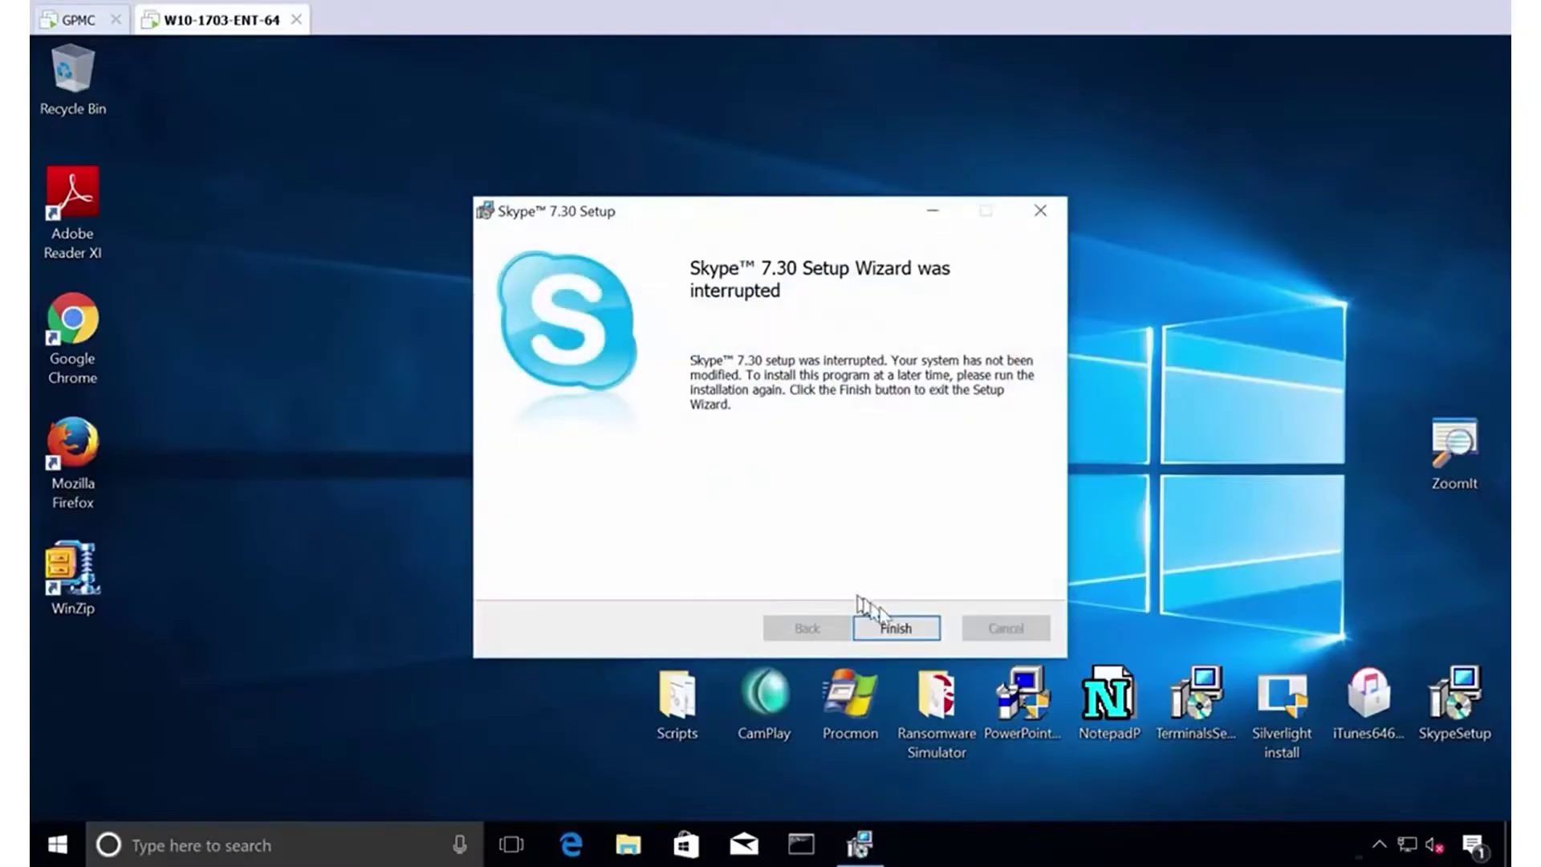
click(894, 628)
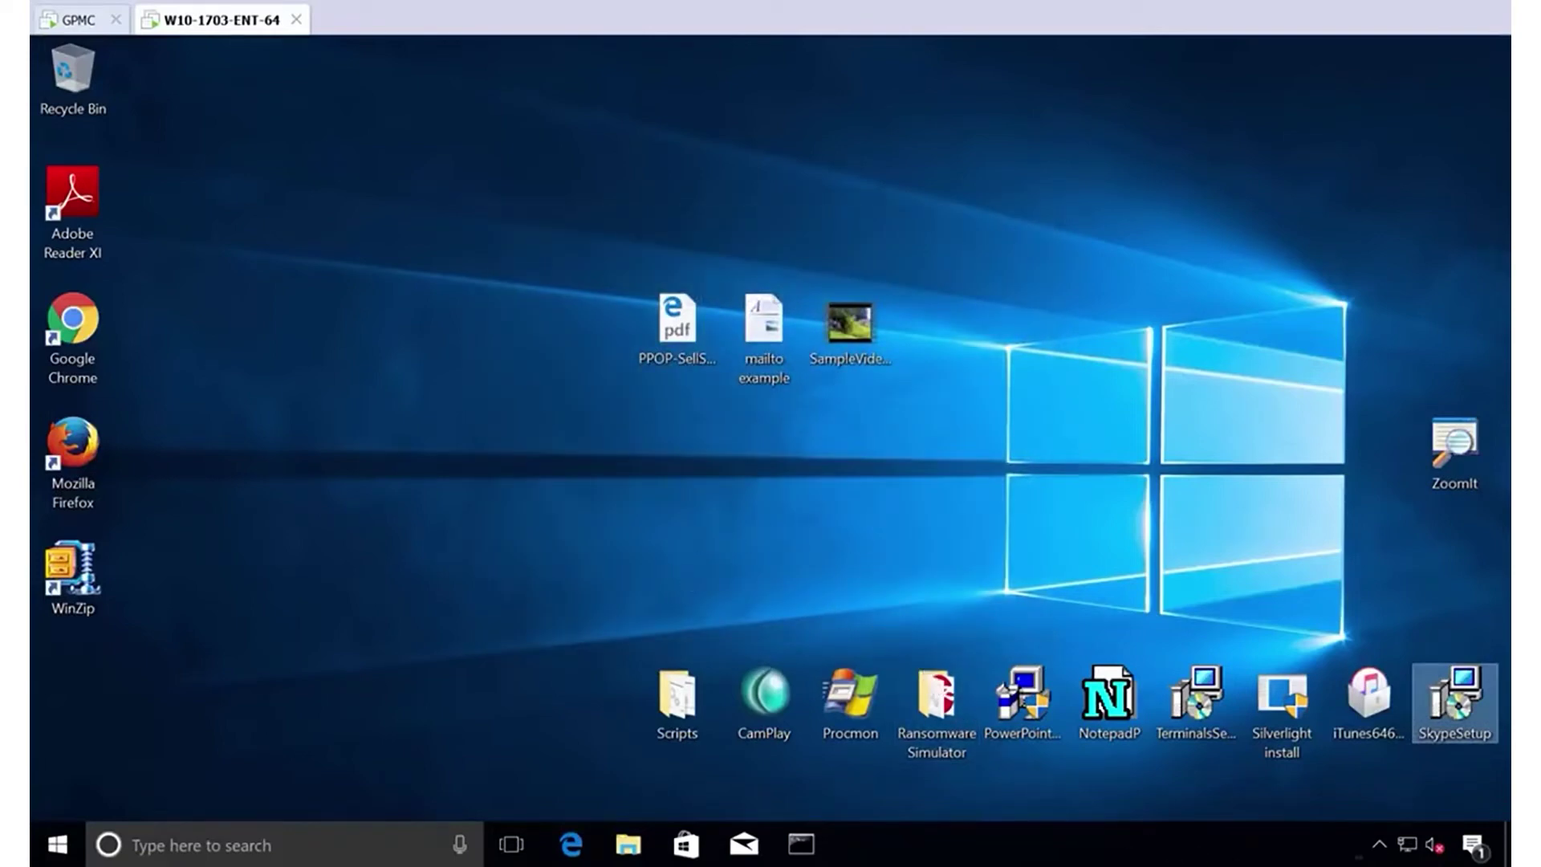
Remove EastSalesUser1 and EastSalesUser2 from Domain Admins, apply with OK, then return to the endpoint.
click(477, 688)
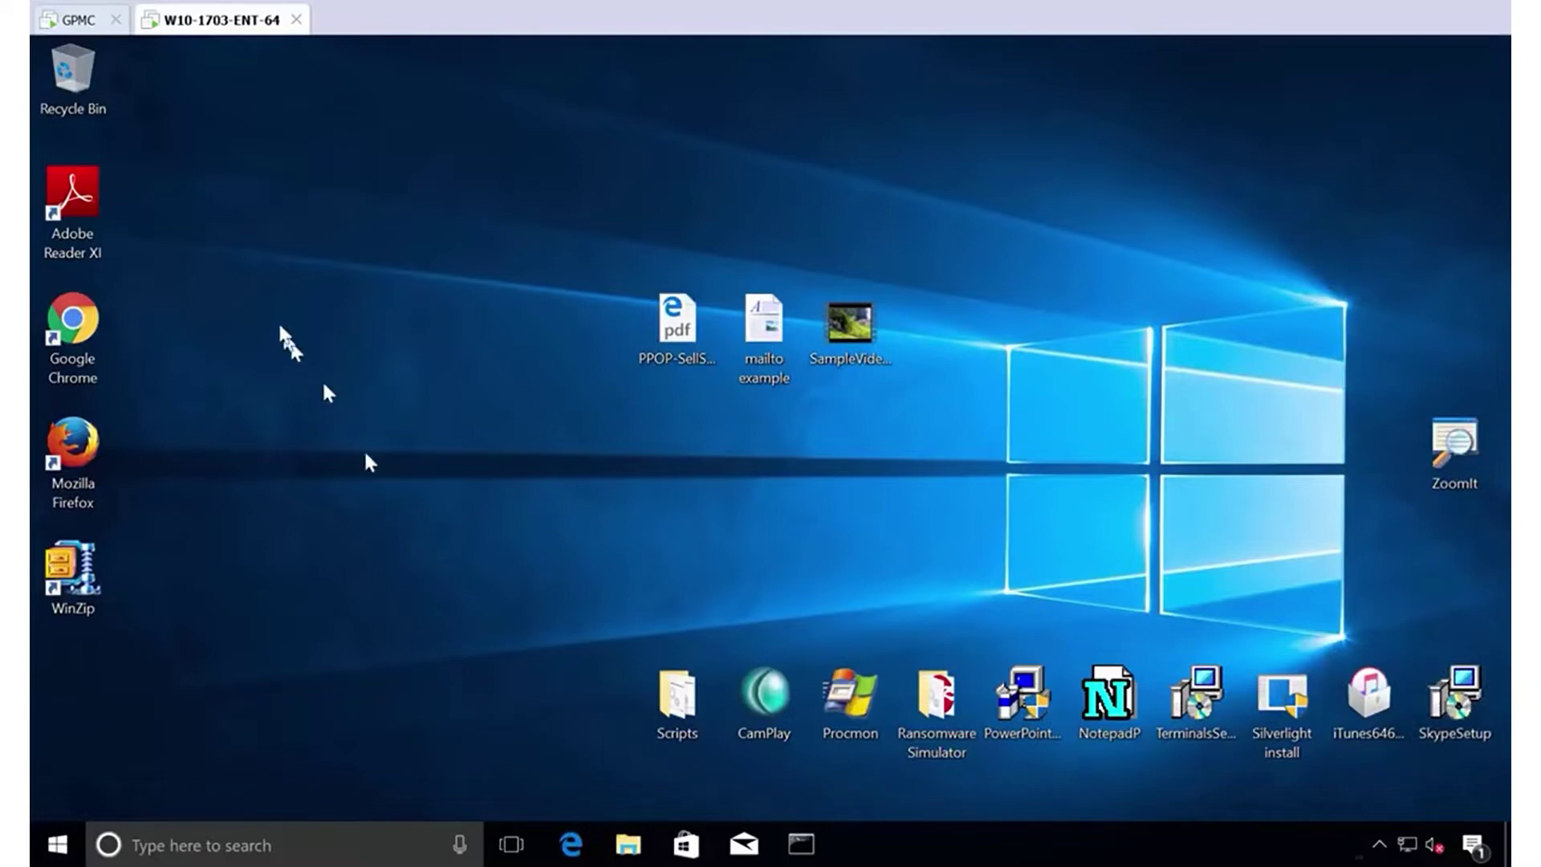
click(80, 24)
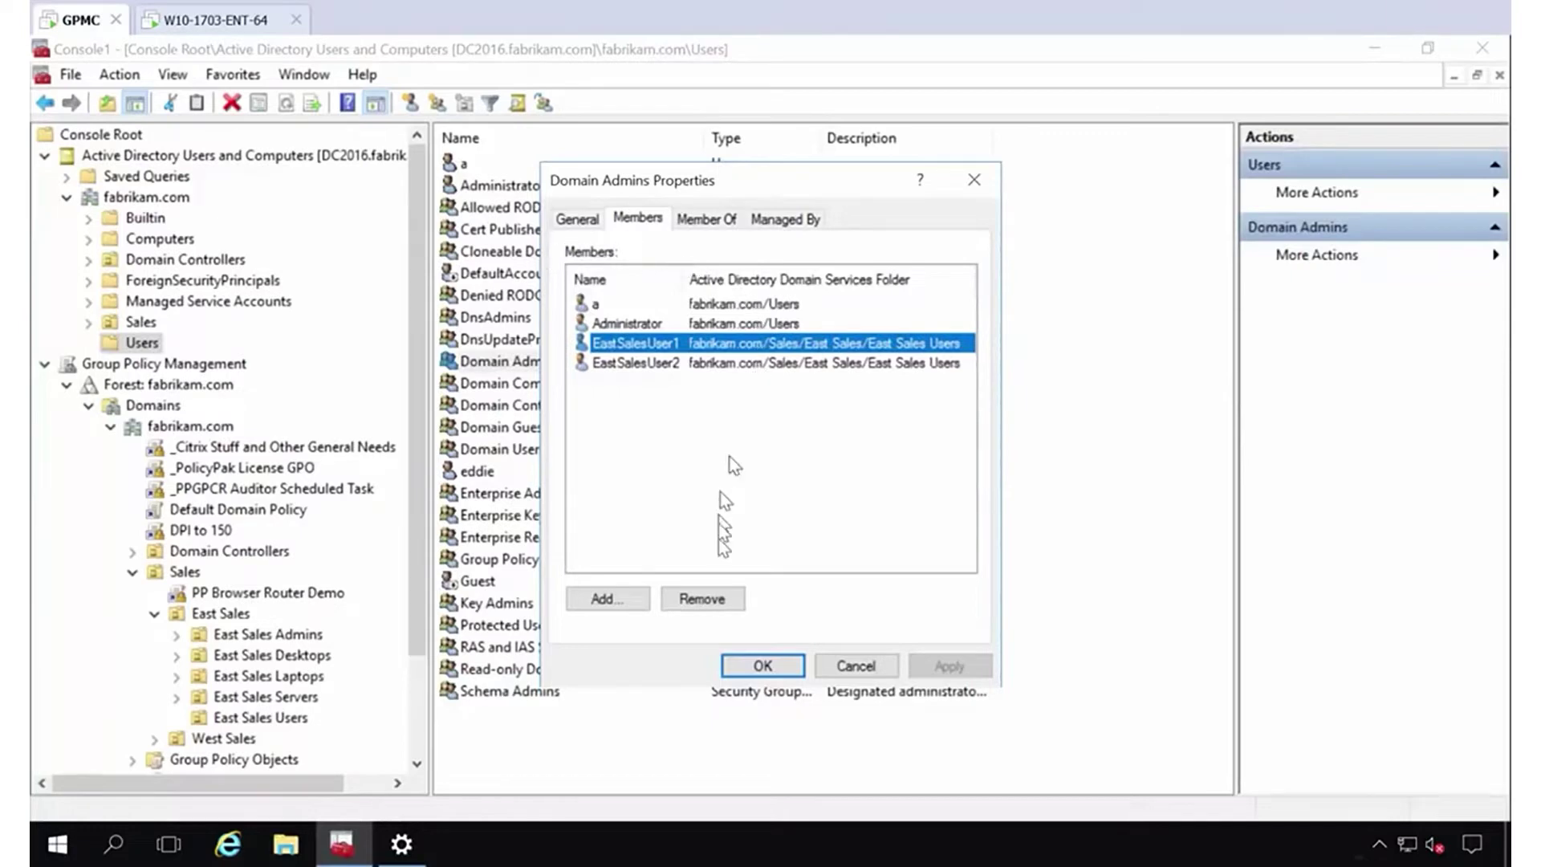
click(716, 607)
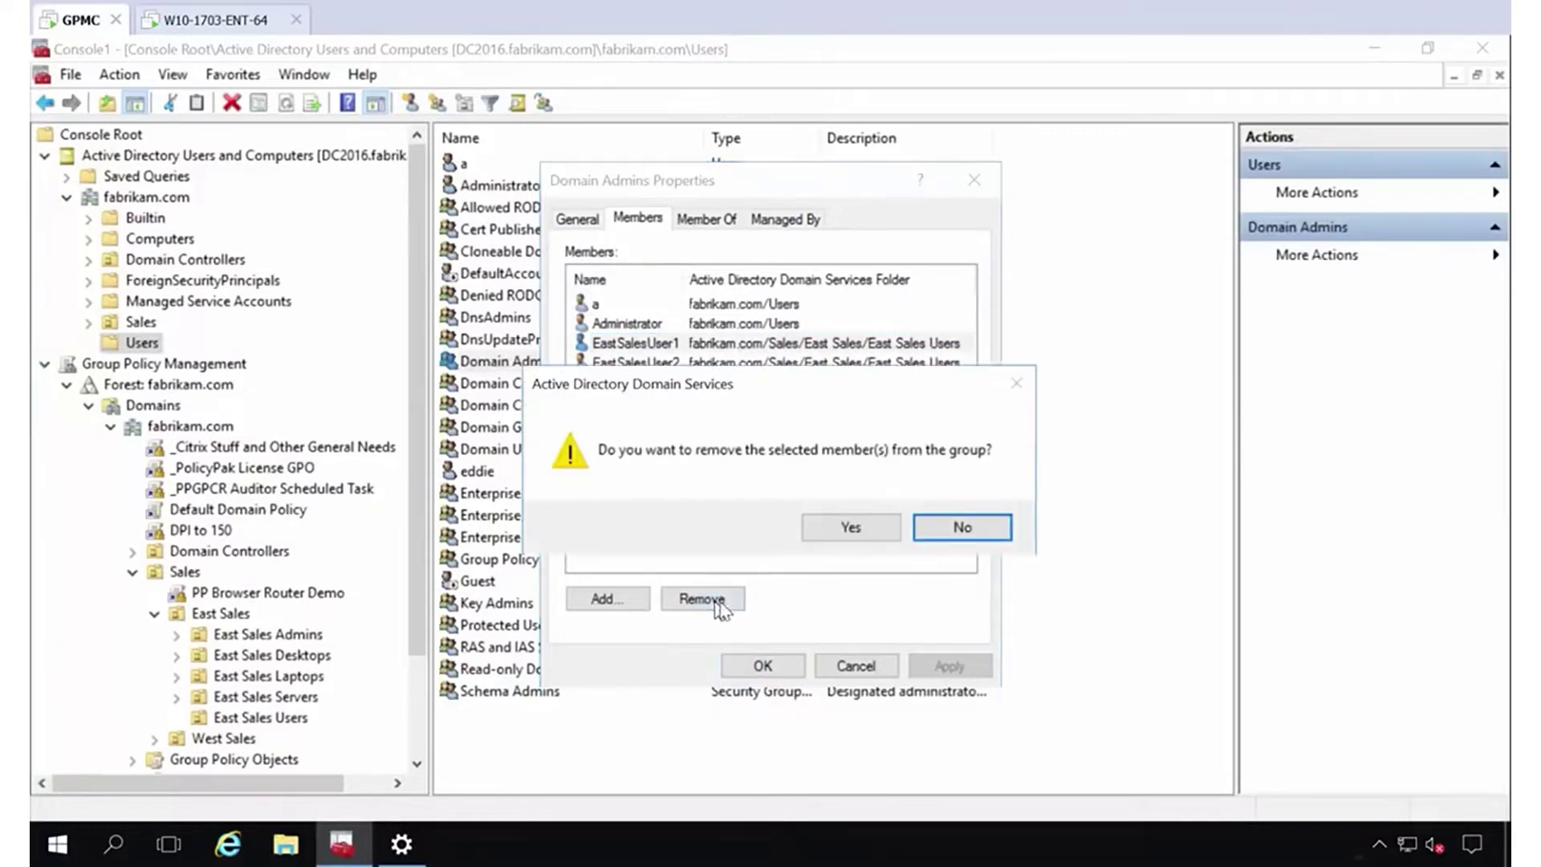
click(830, 526)
click(666, 344)
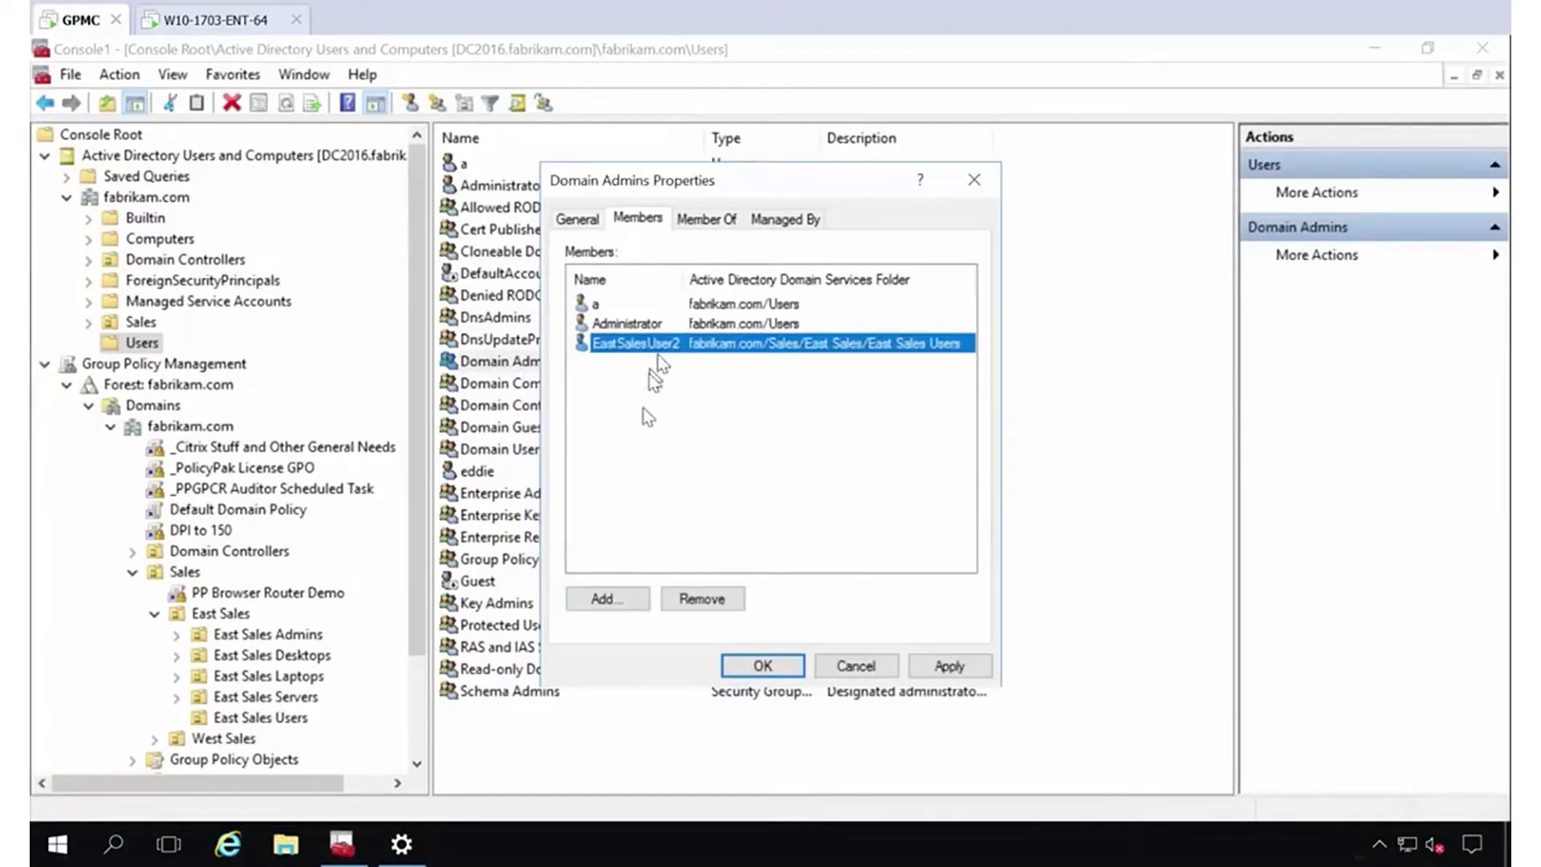
click(703, 600)
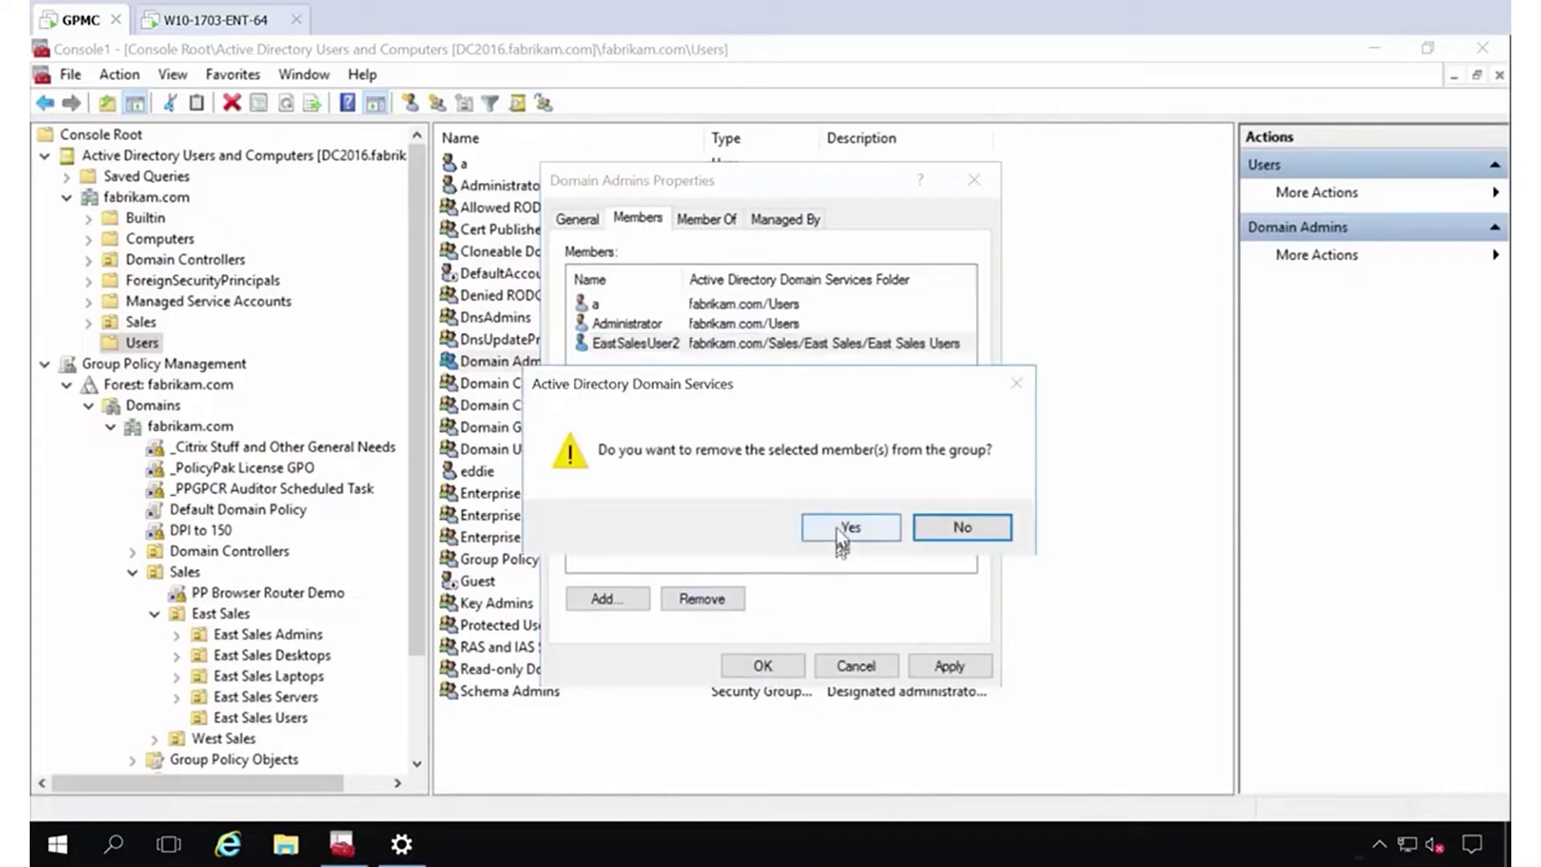
click(847, 527)
click(767, 673)
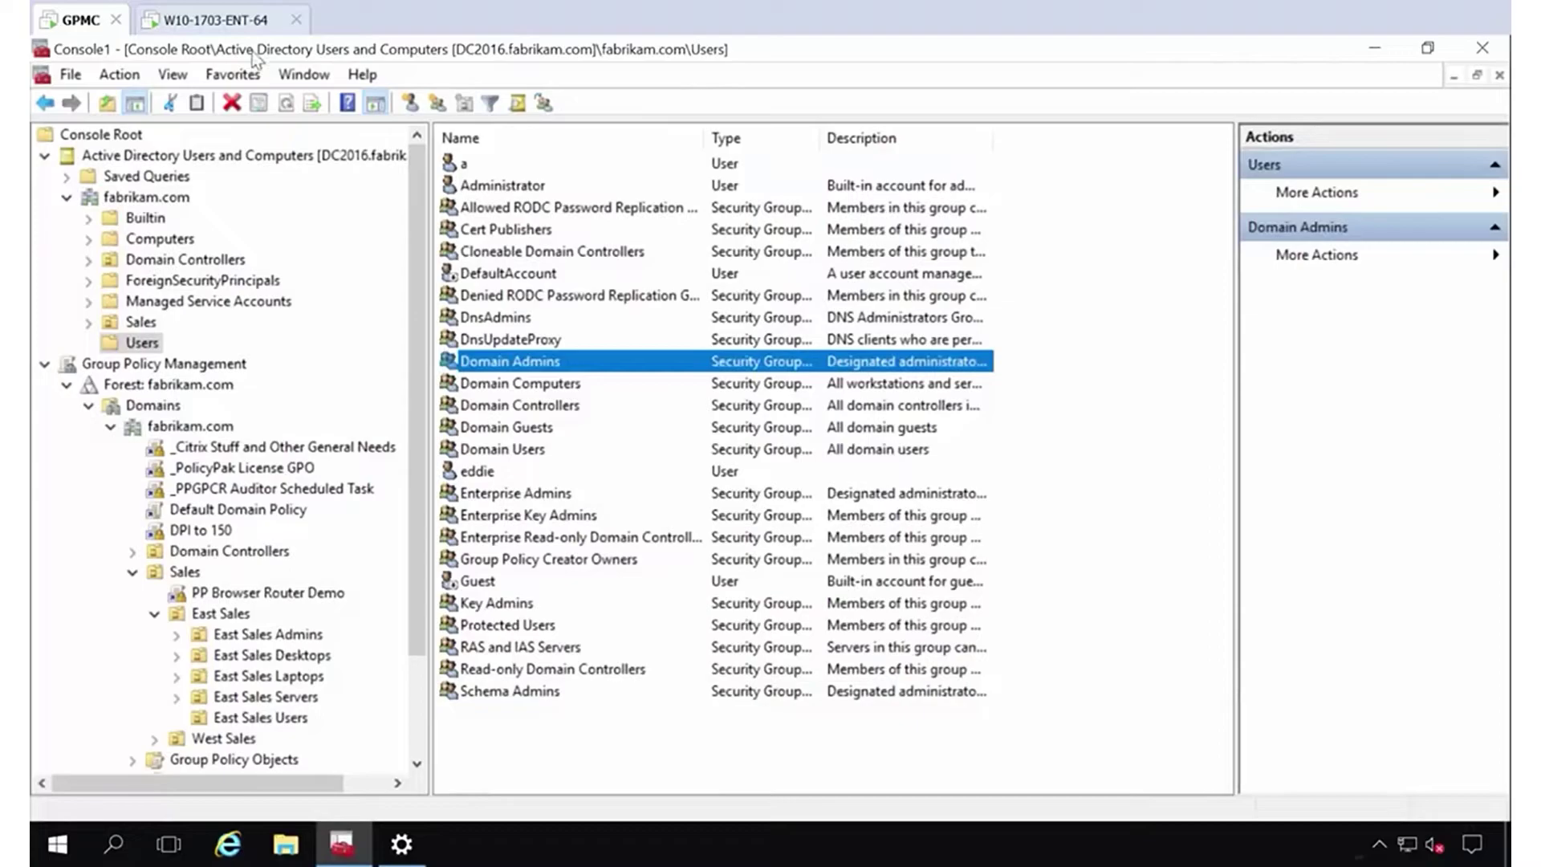
click(241, 24)
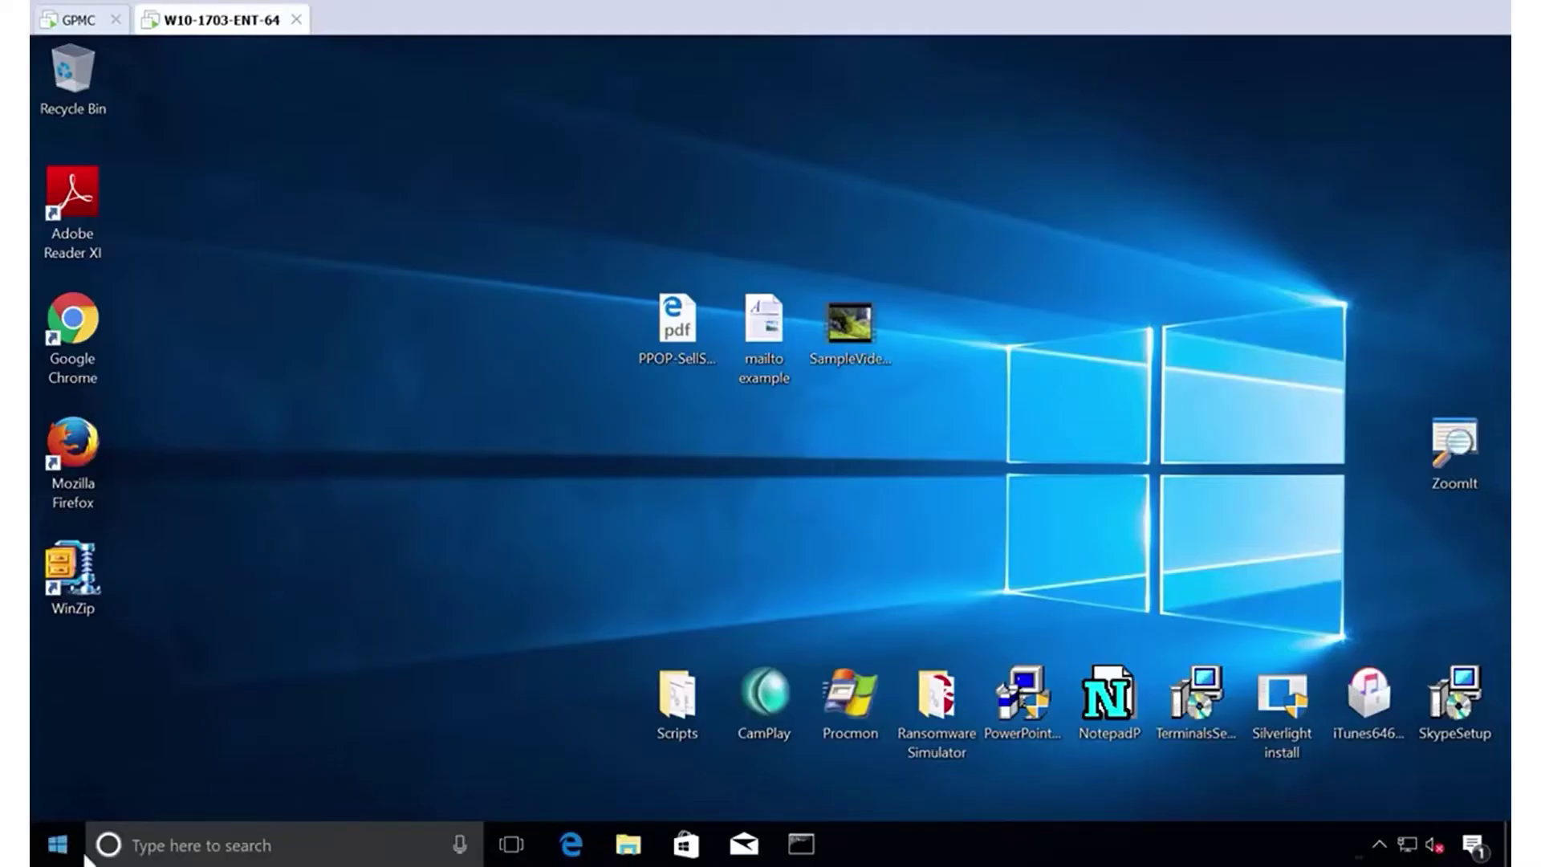
Launch Computer Management from the Start quick menu and open the local Administrators group's properties.
right_click(57, 844)
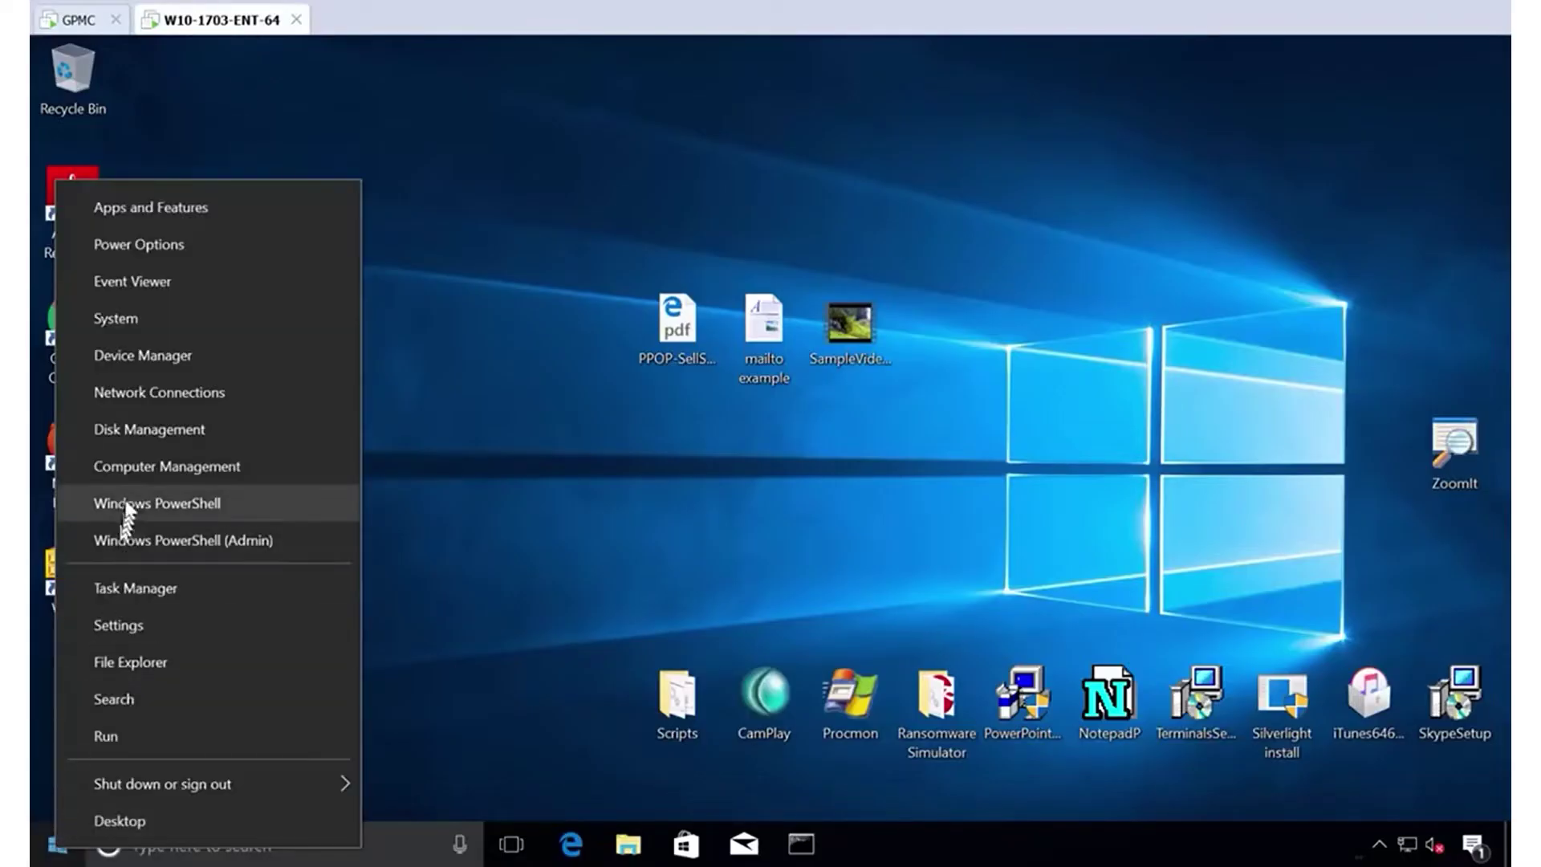
click(138, 480)
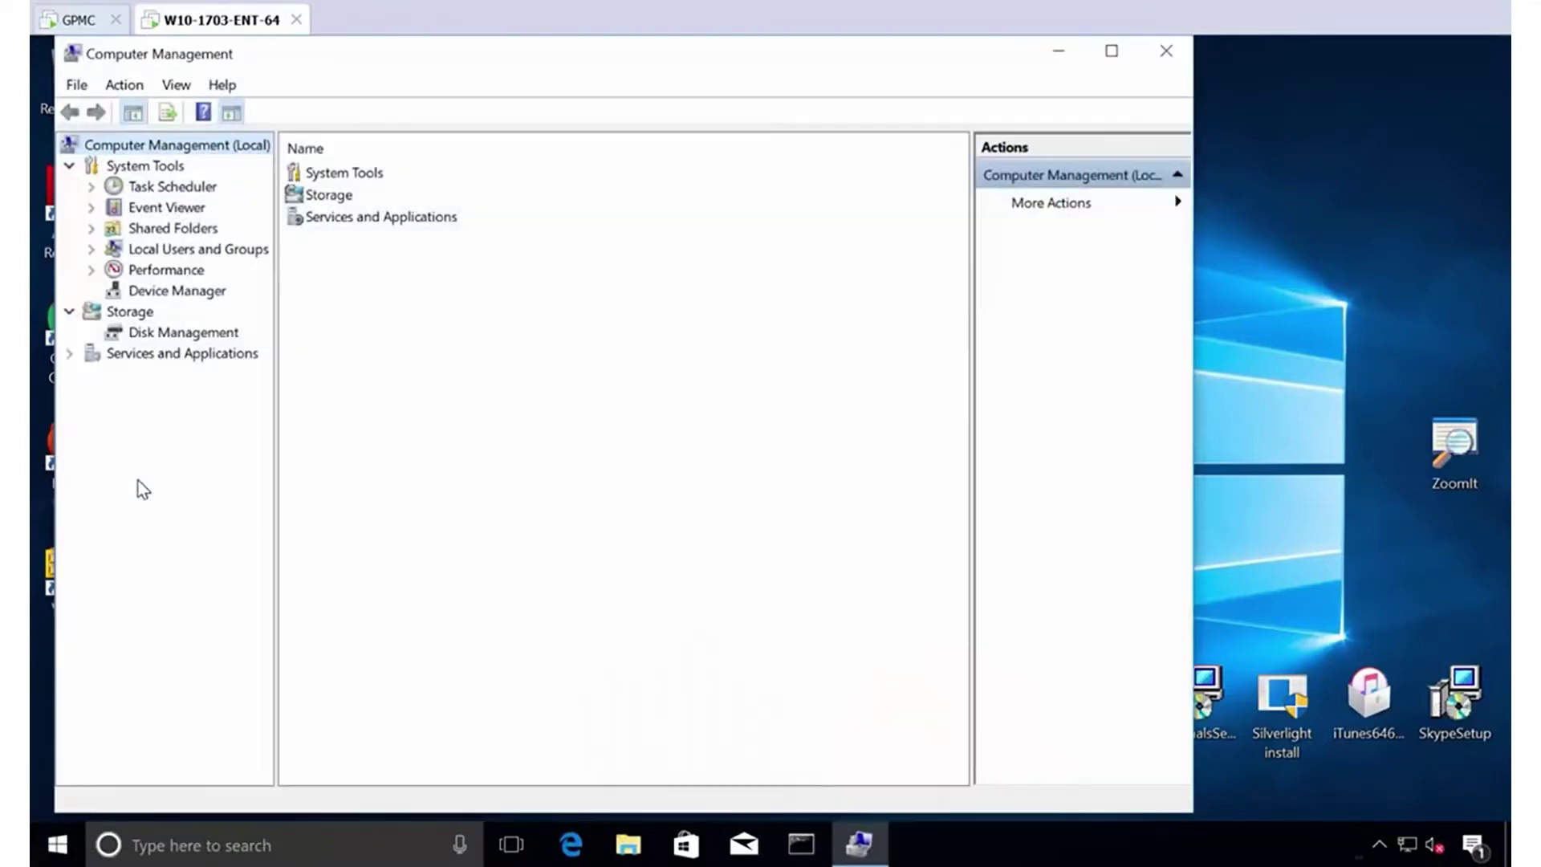
double_click(180, 251)
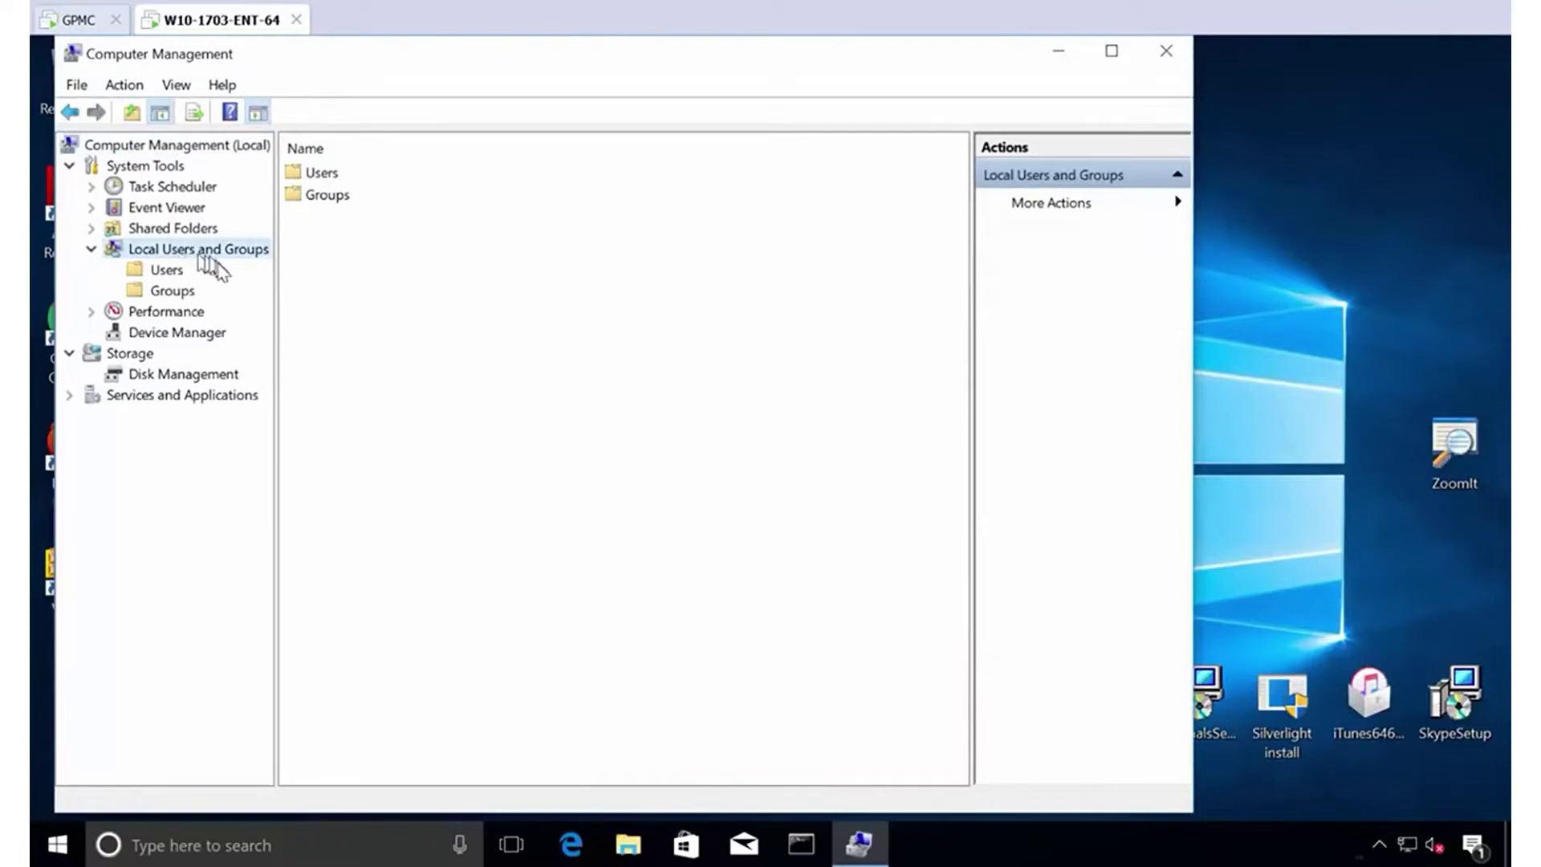
click(172, 297)
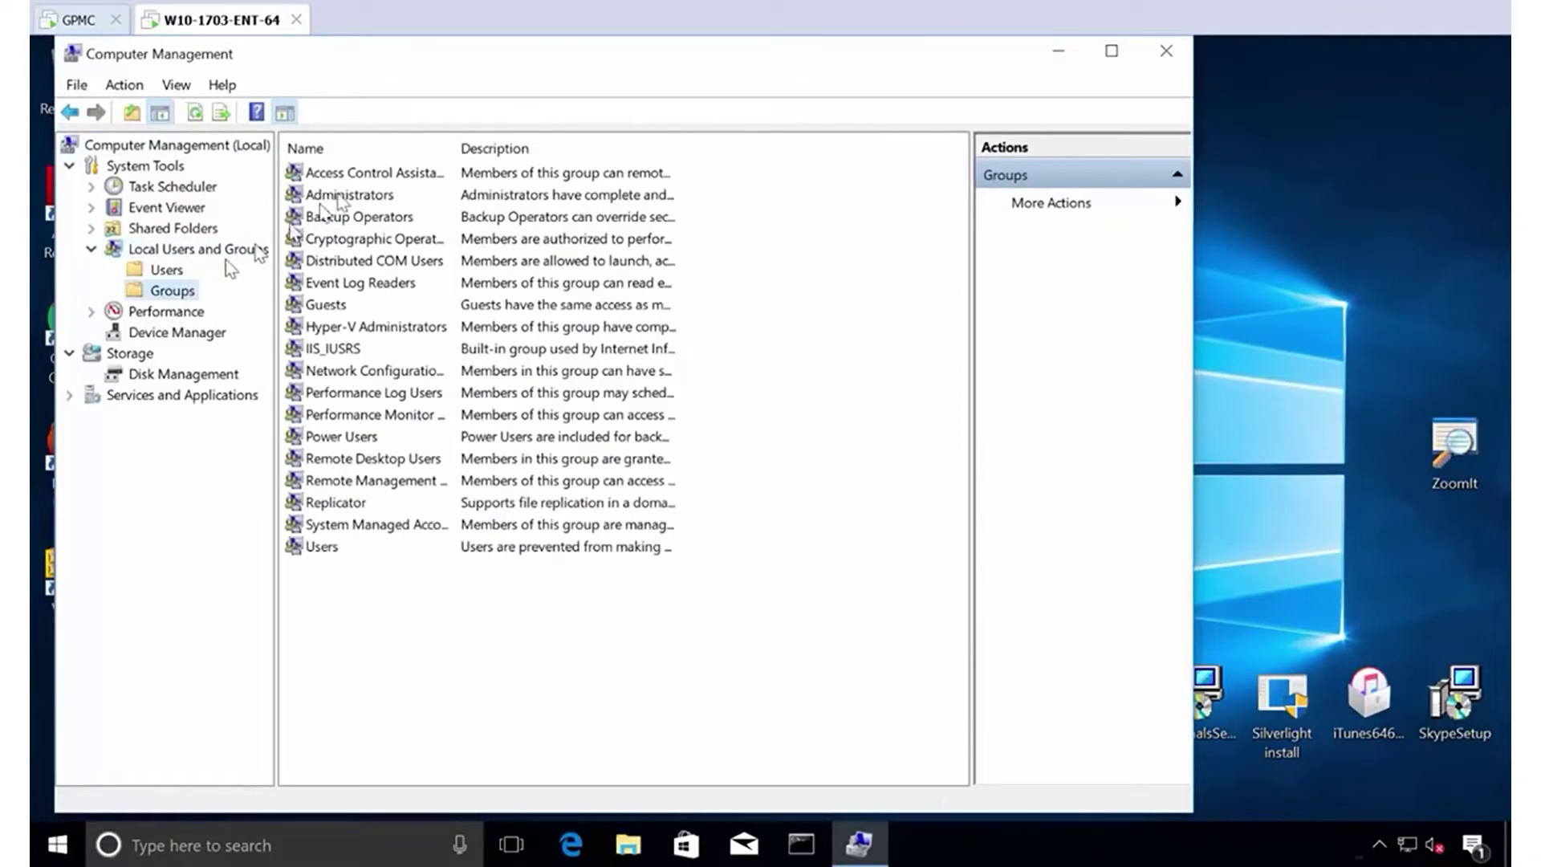
double_click(340, 196)
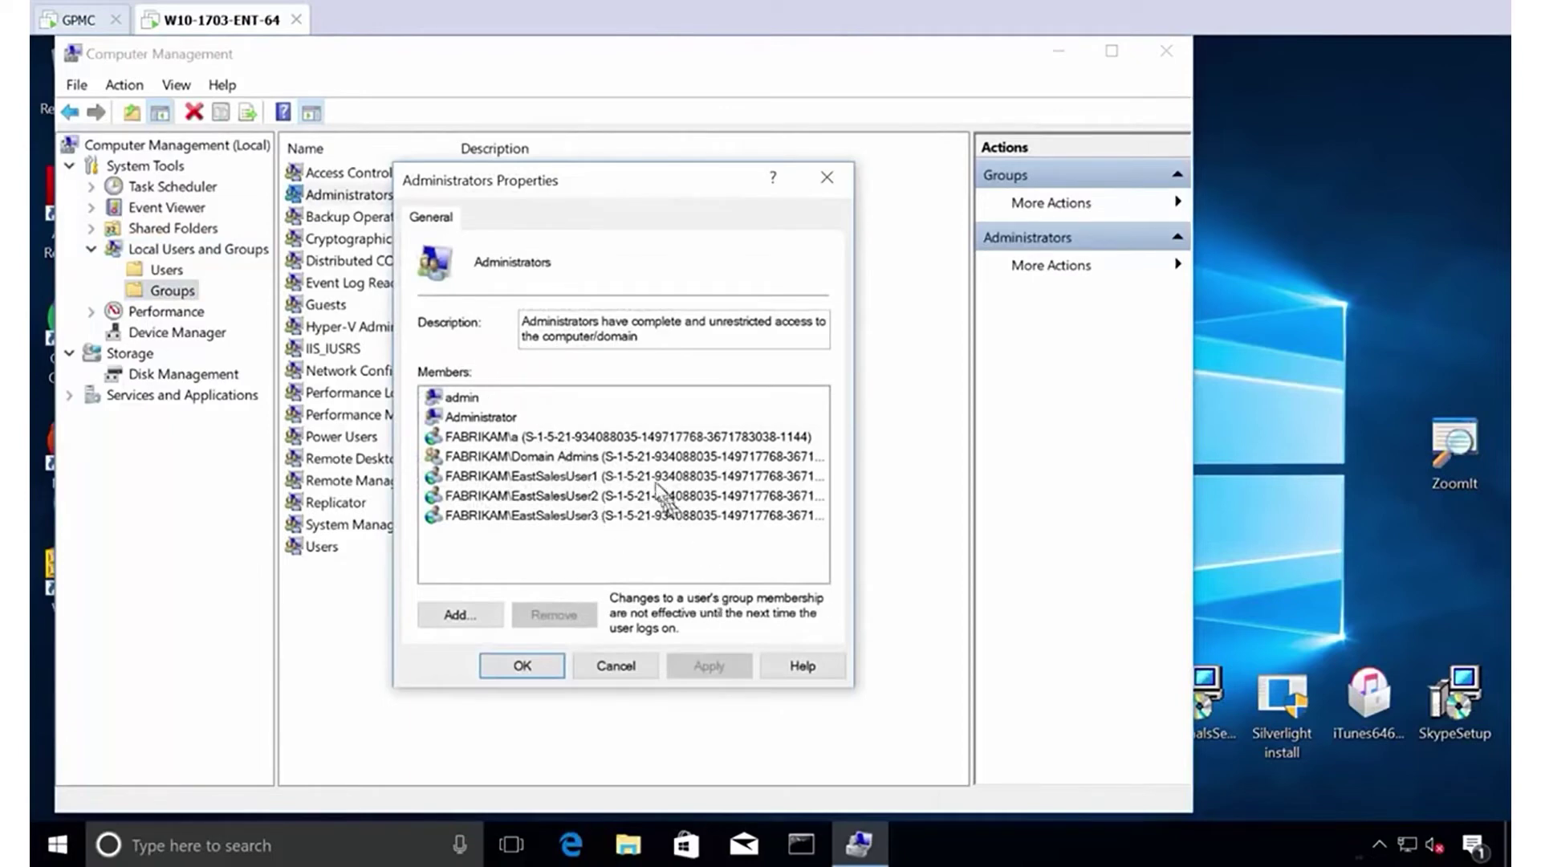
Review the domain account and EastSalesUser1–3 in the Administrators members list.
click(533, 438)
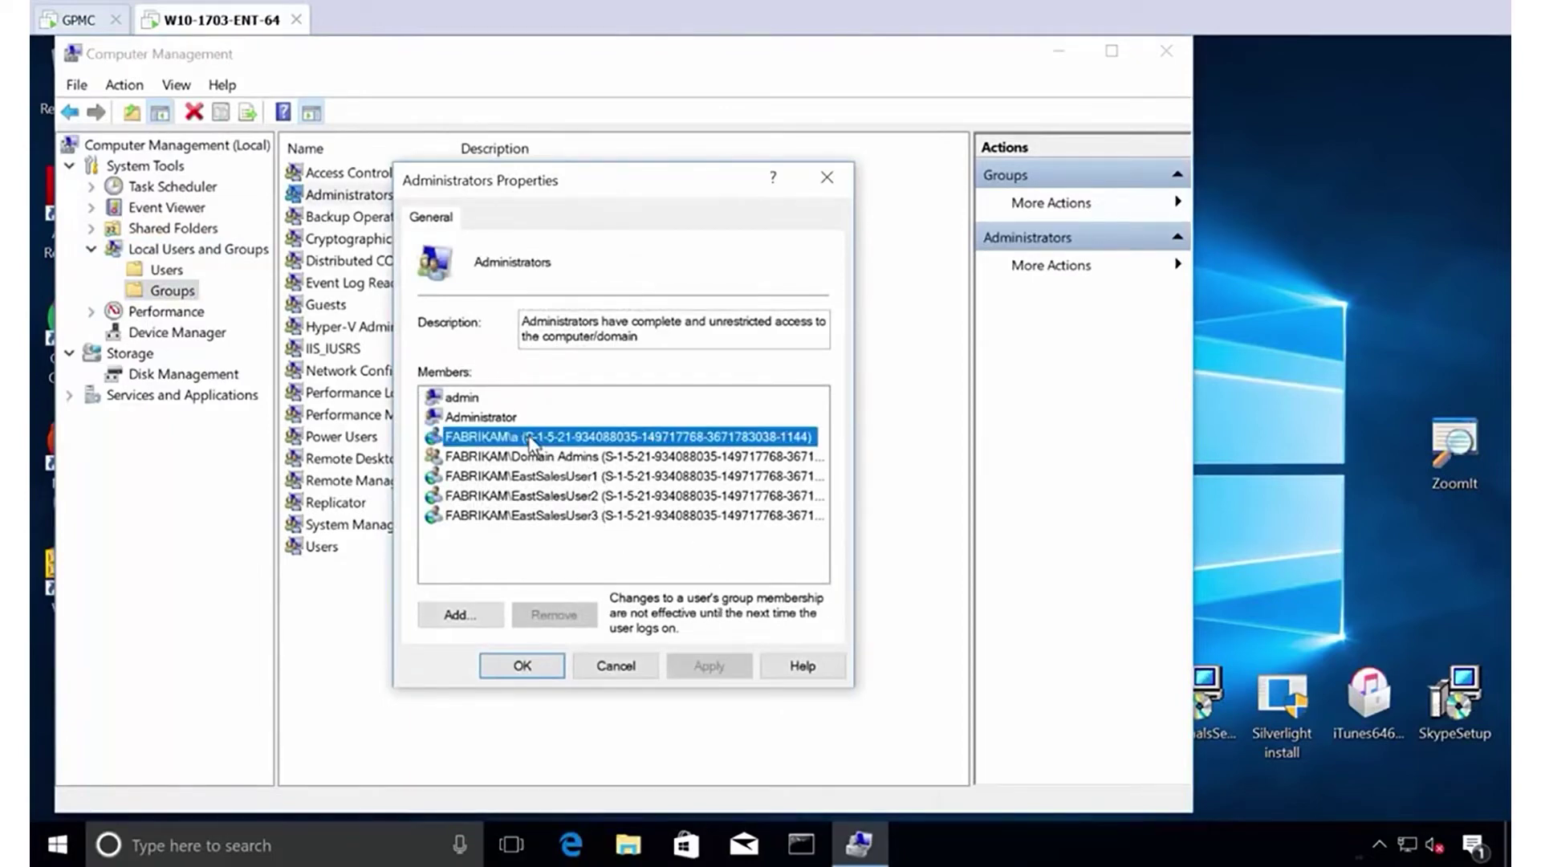
click(614, 479)
click(615, 496)
click(612, 518)
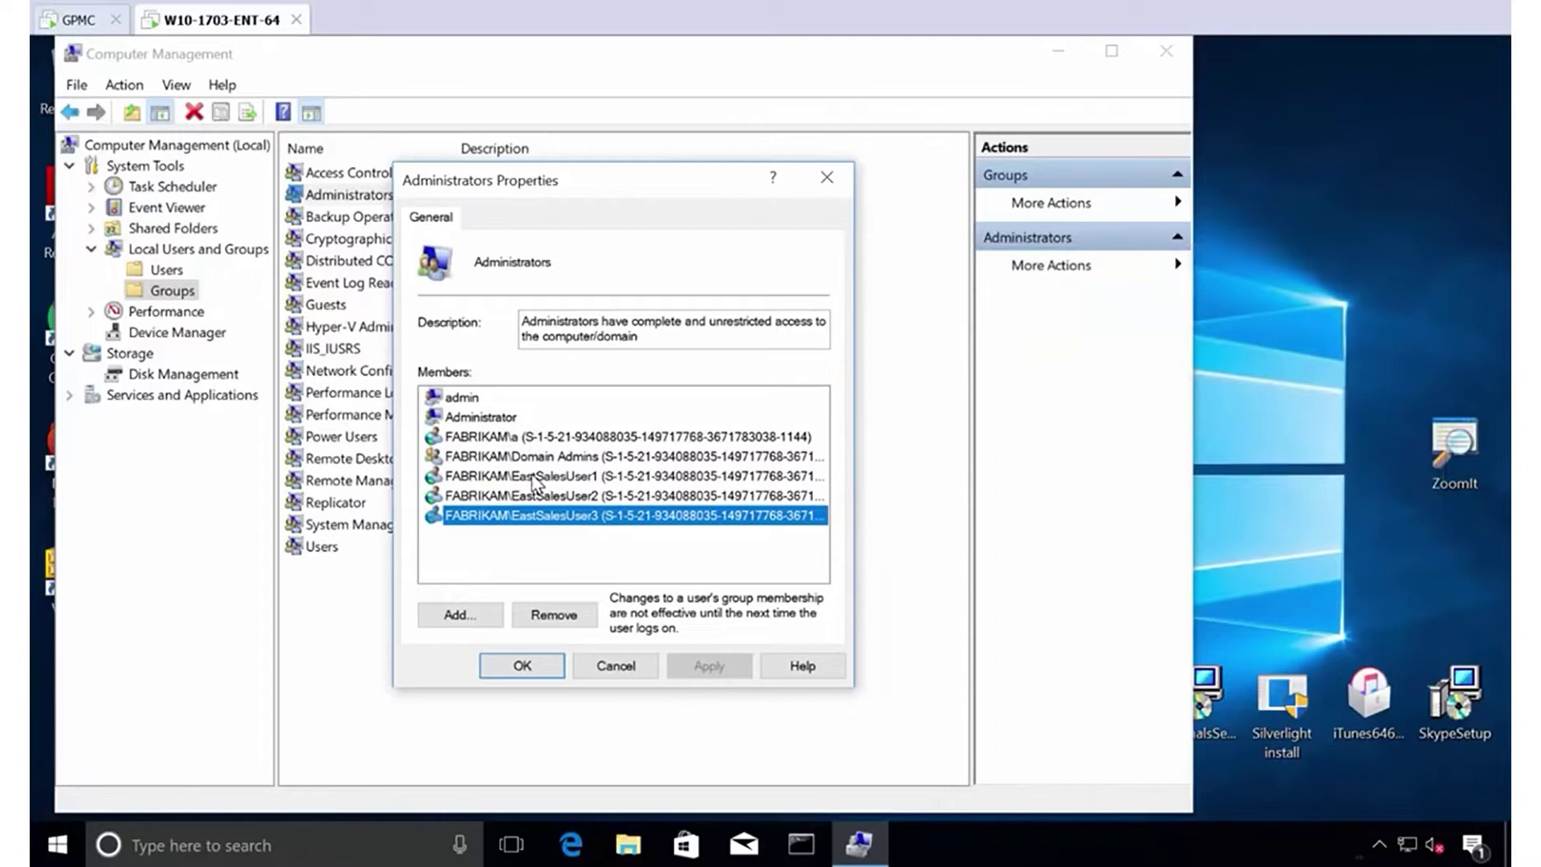
click(536, 476)
click(610, 496)
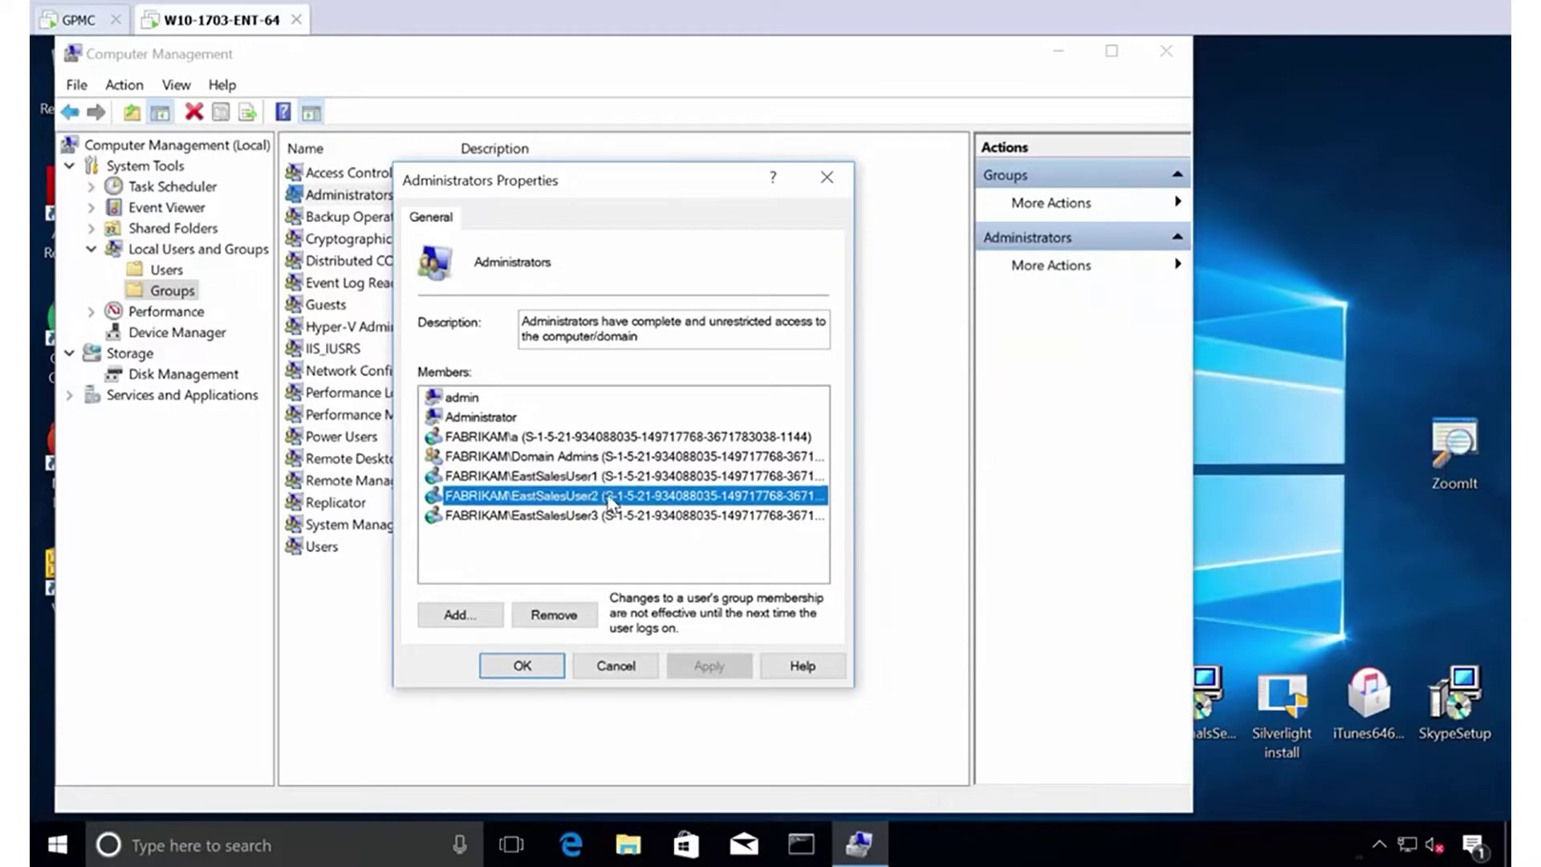
click(608, 516)
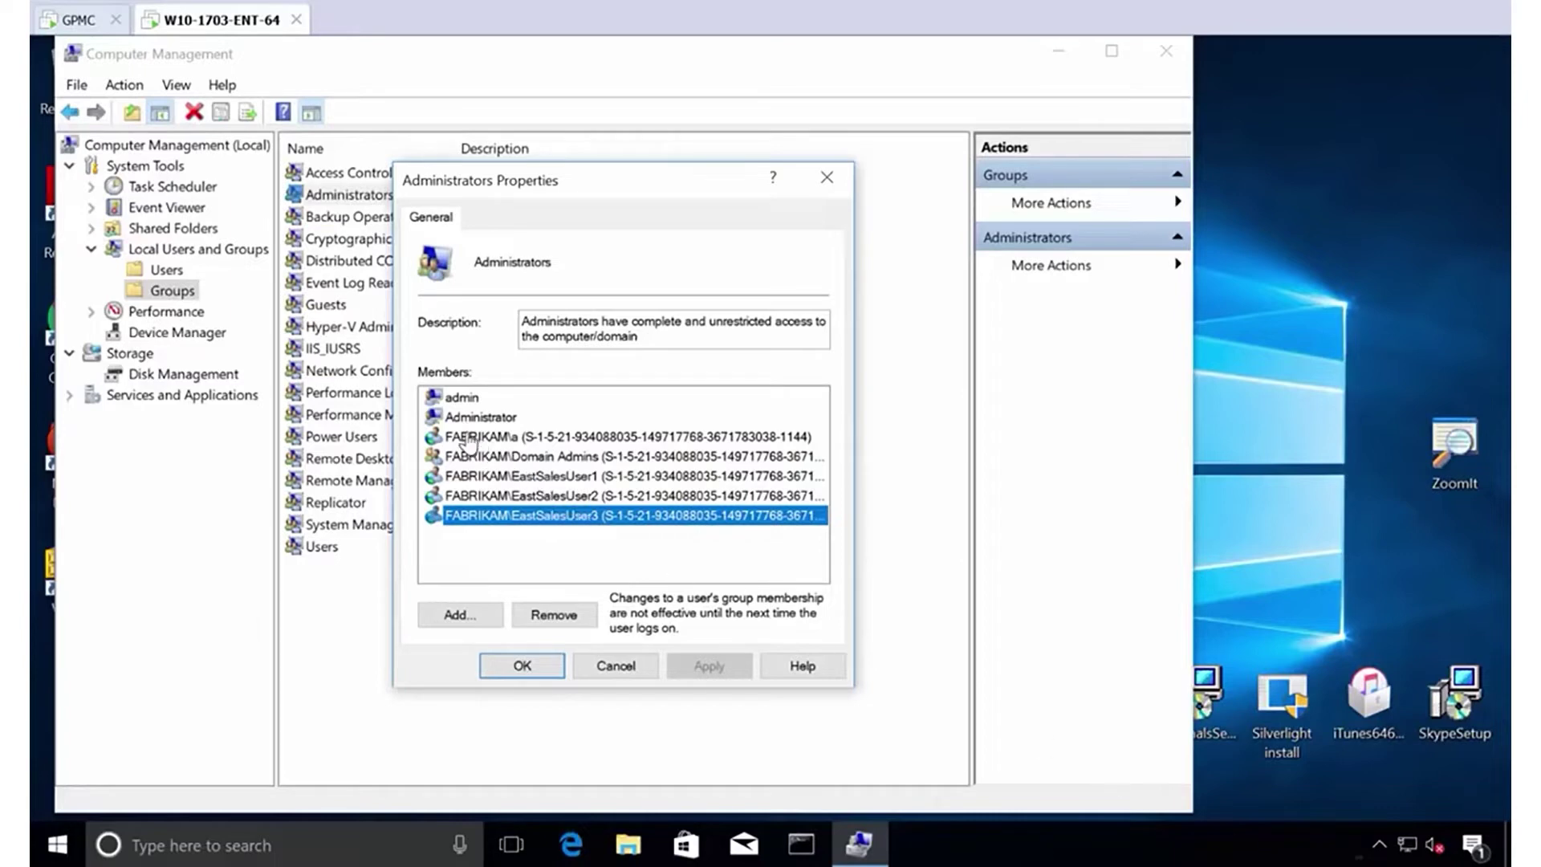
Check the local admin, built-in Administrator and Domain Admins entries, then cancel without changes.
click(466, 398)
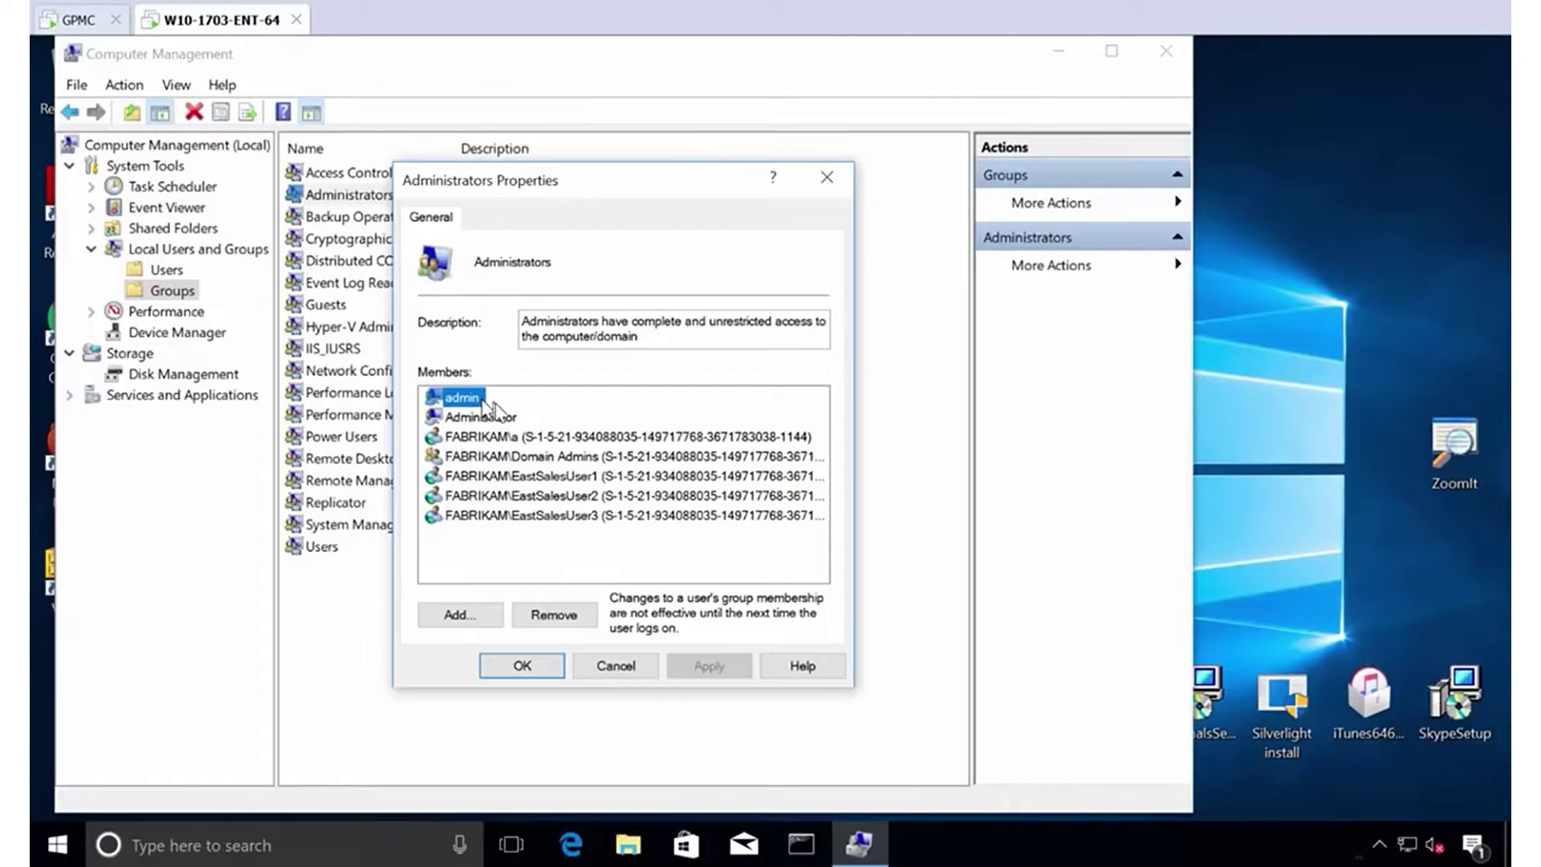
click(510, 420)
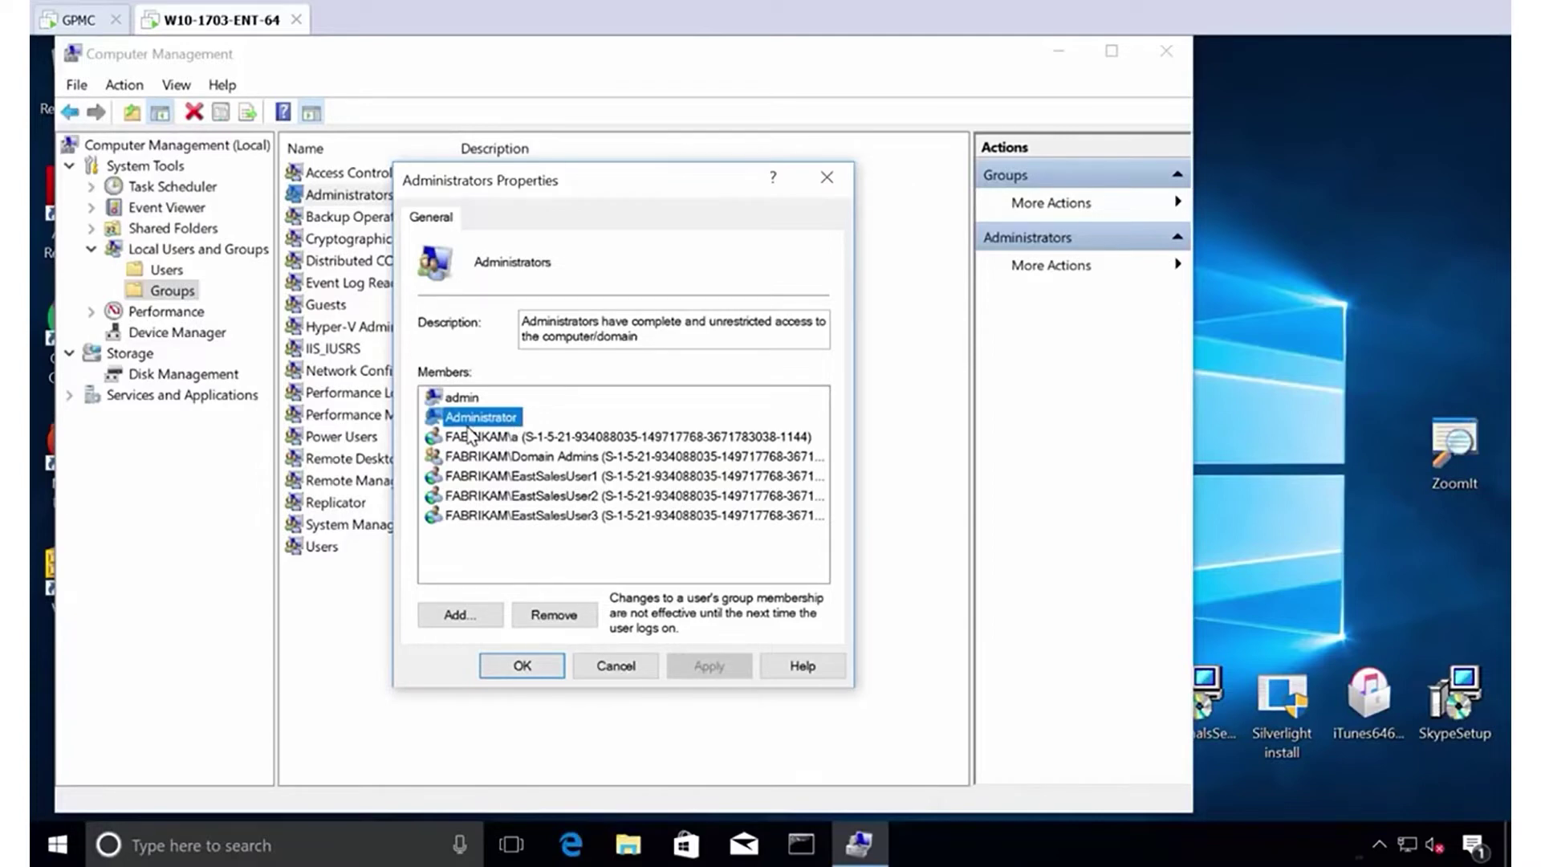
click(498, 461)
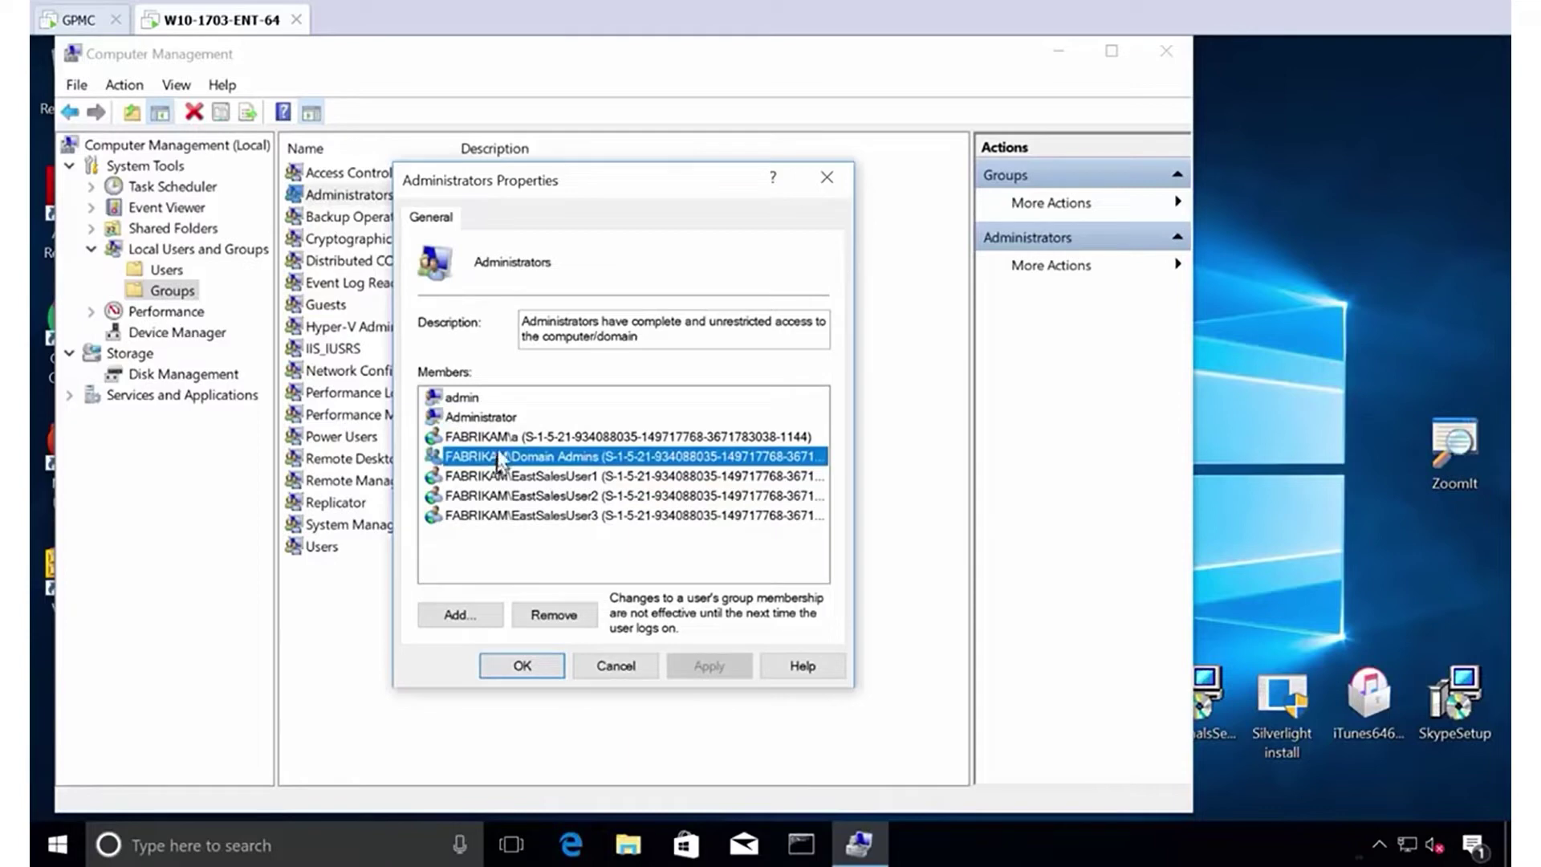
click(505, 440)
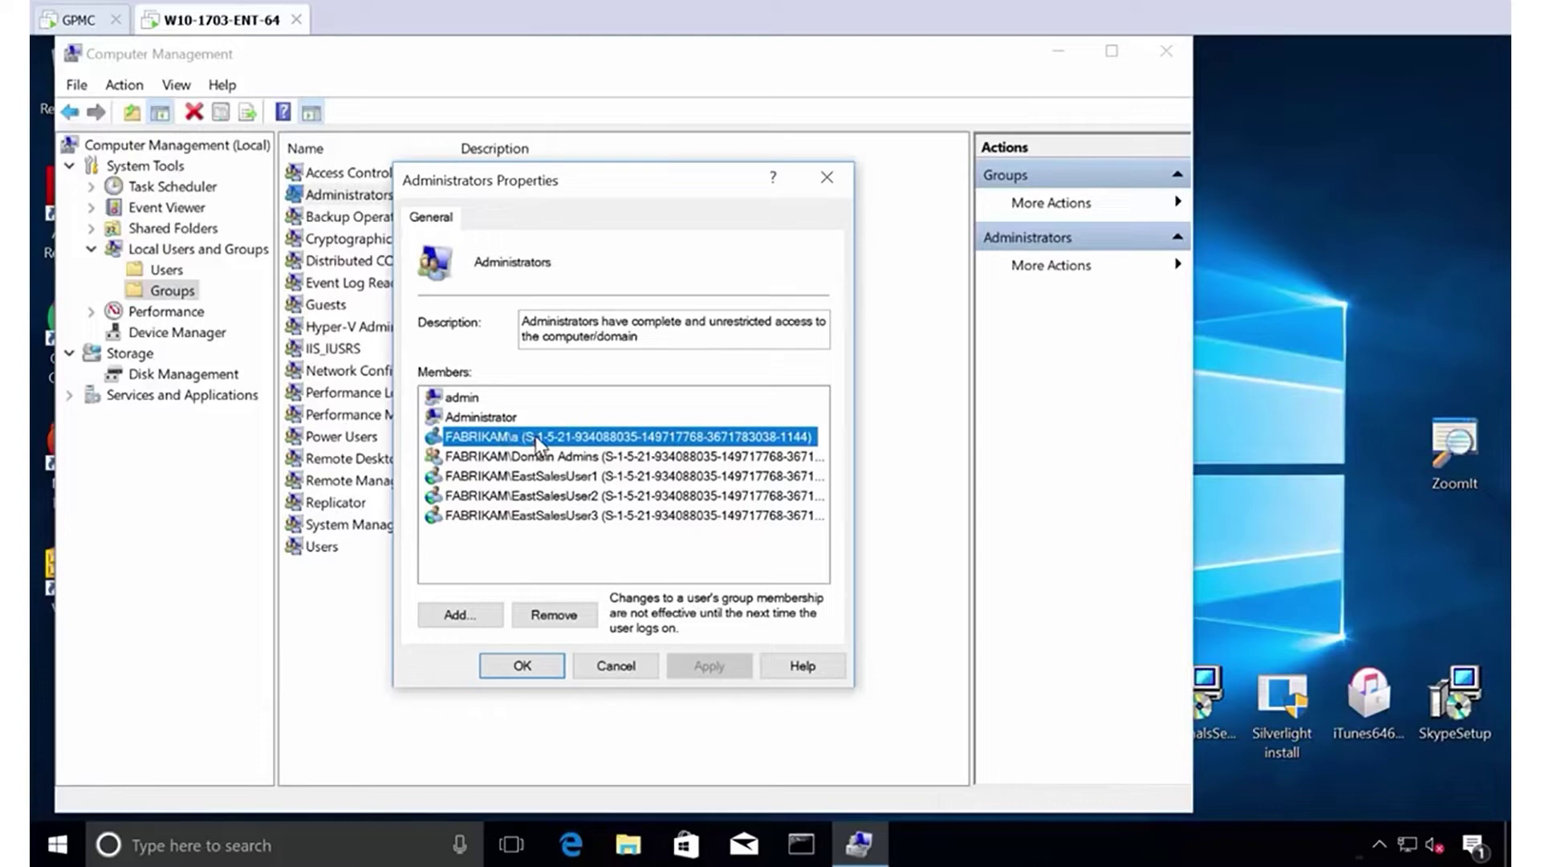
click(562, 476)
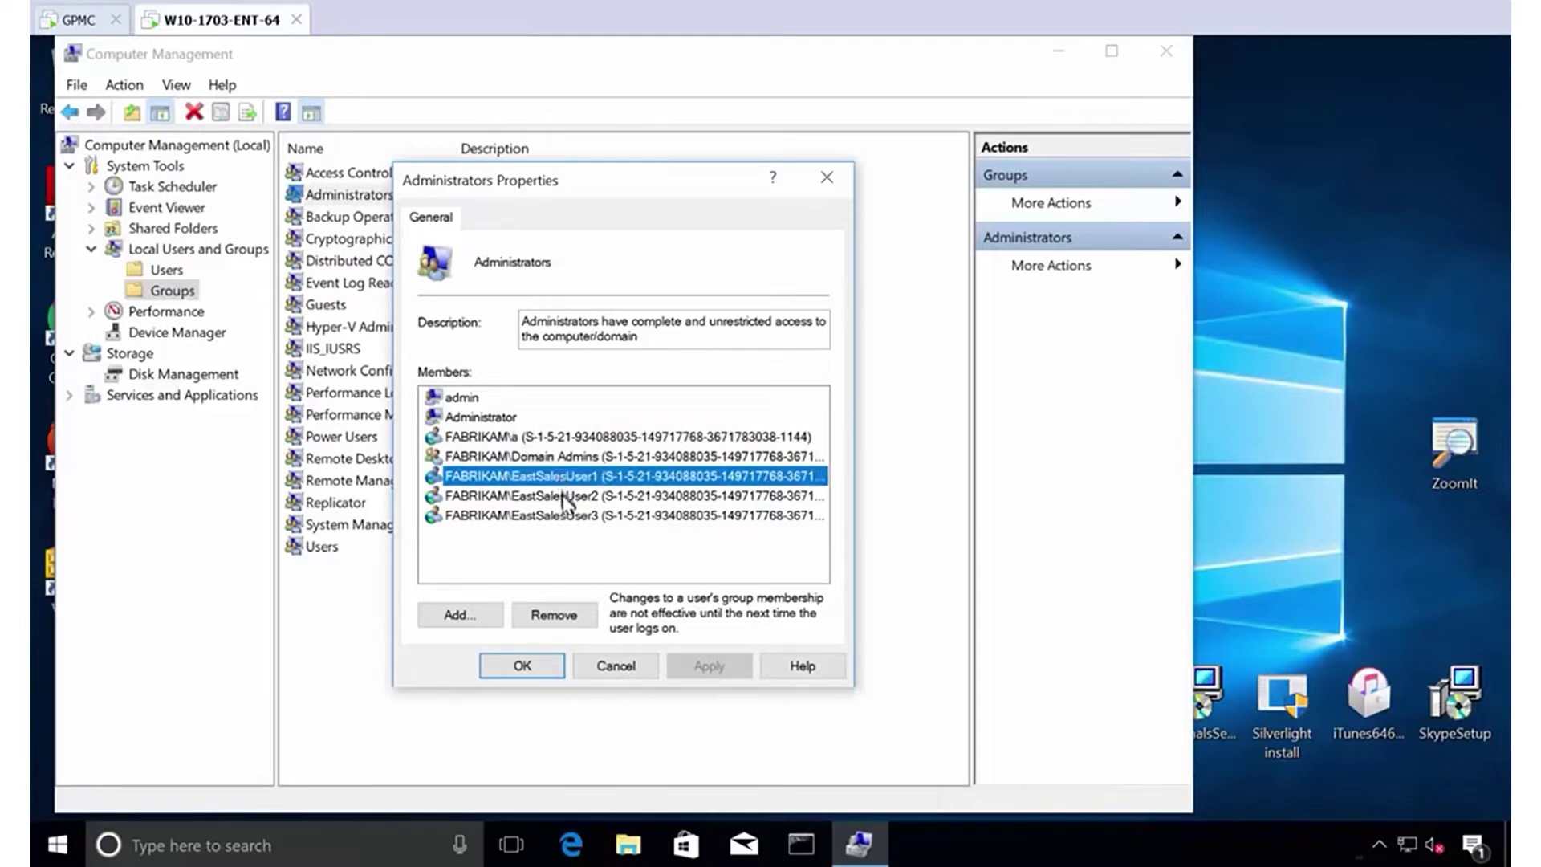
click(567, 496)
click(567, 516)
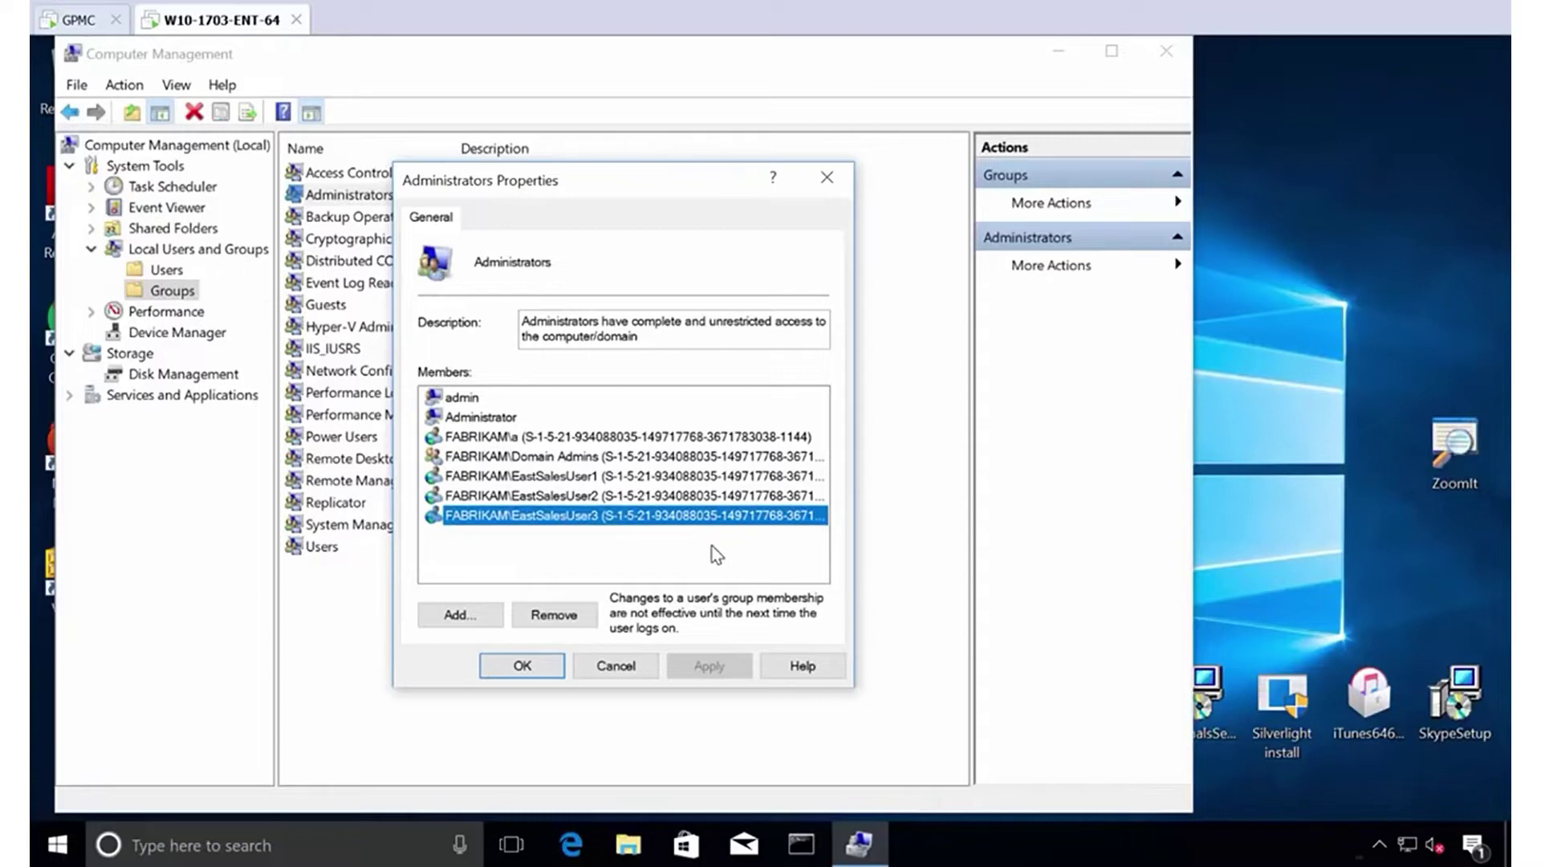
click(488, 395)
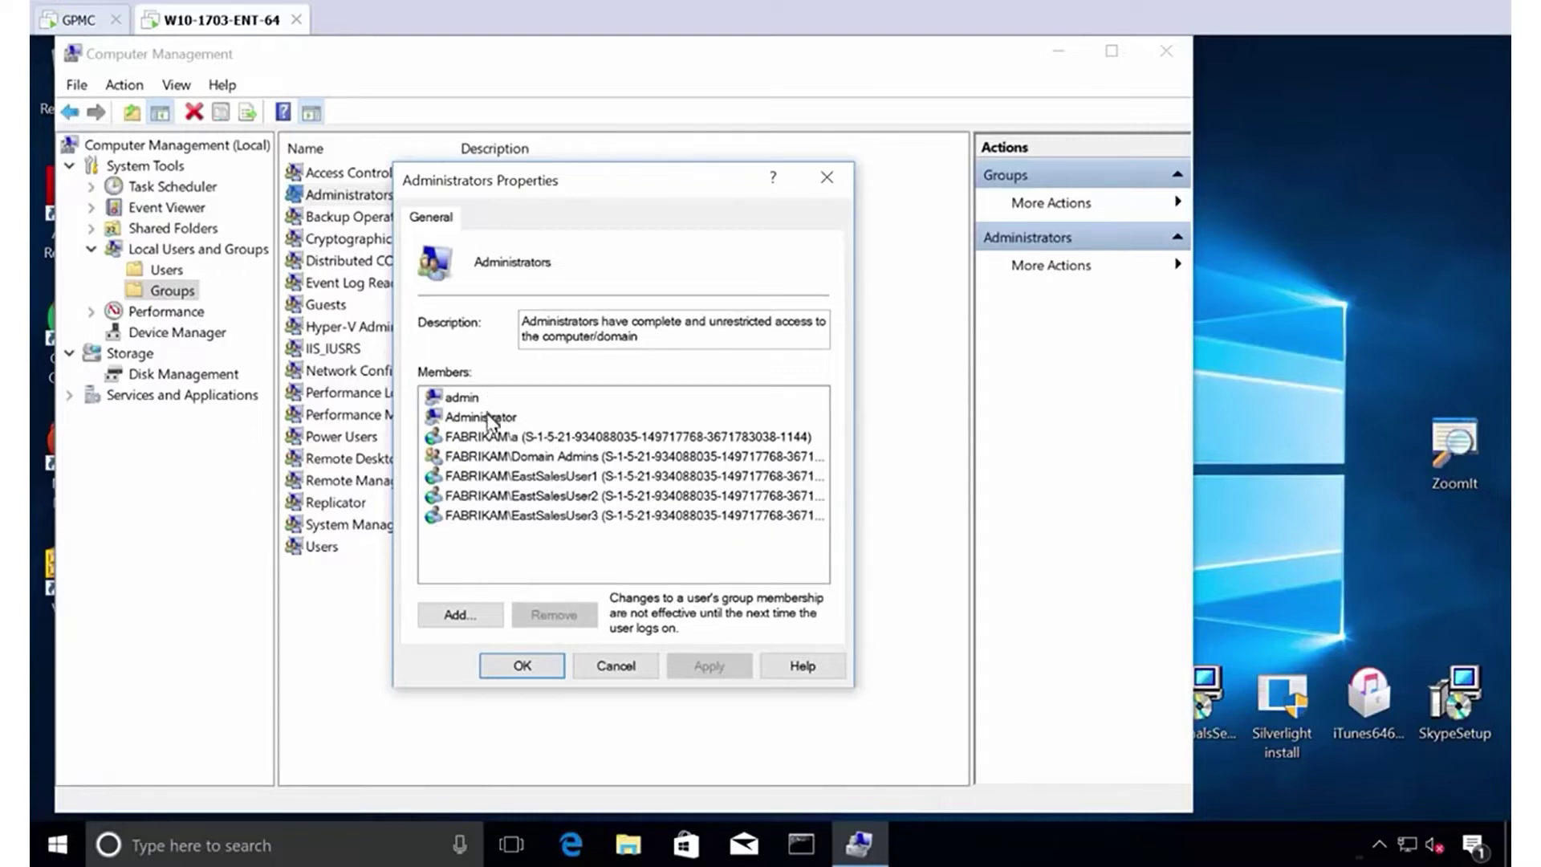
click(489, 418)
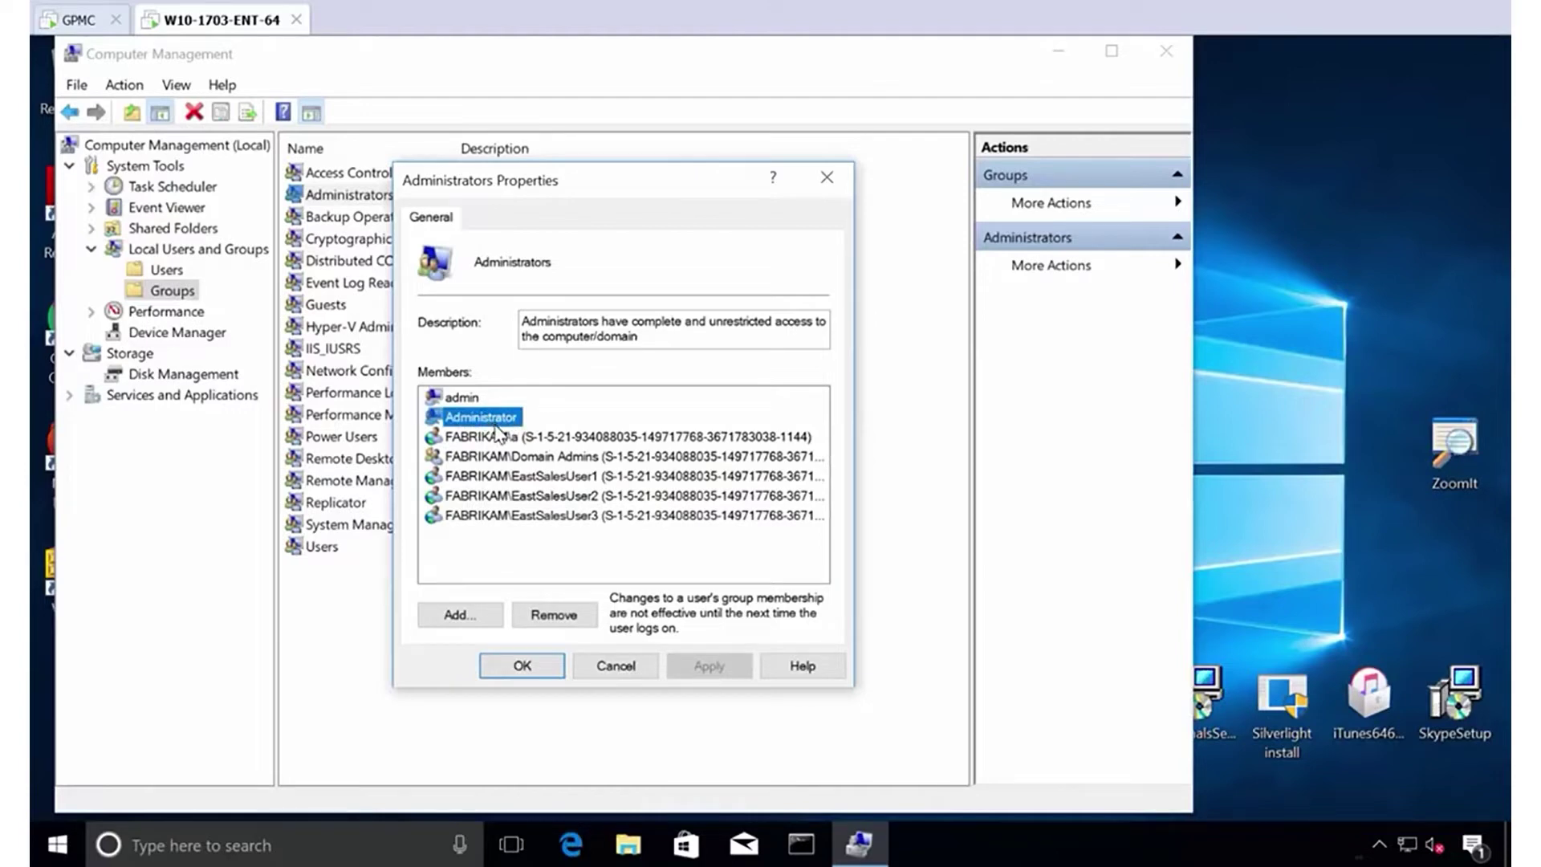
click(615, 678)
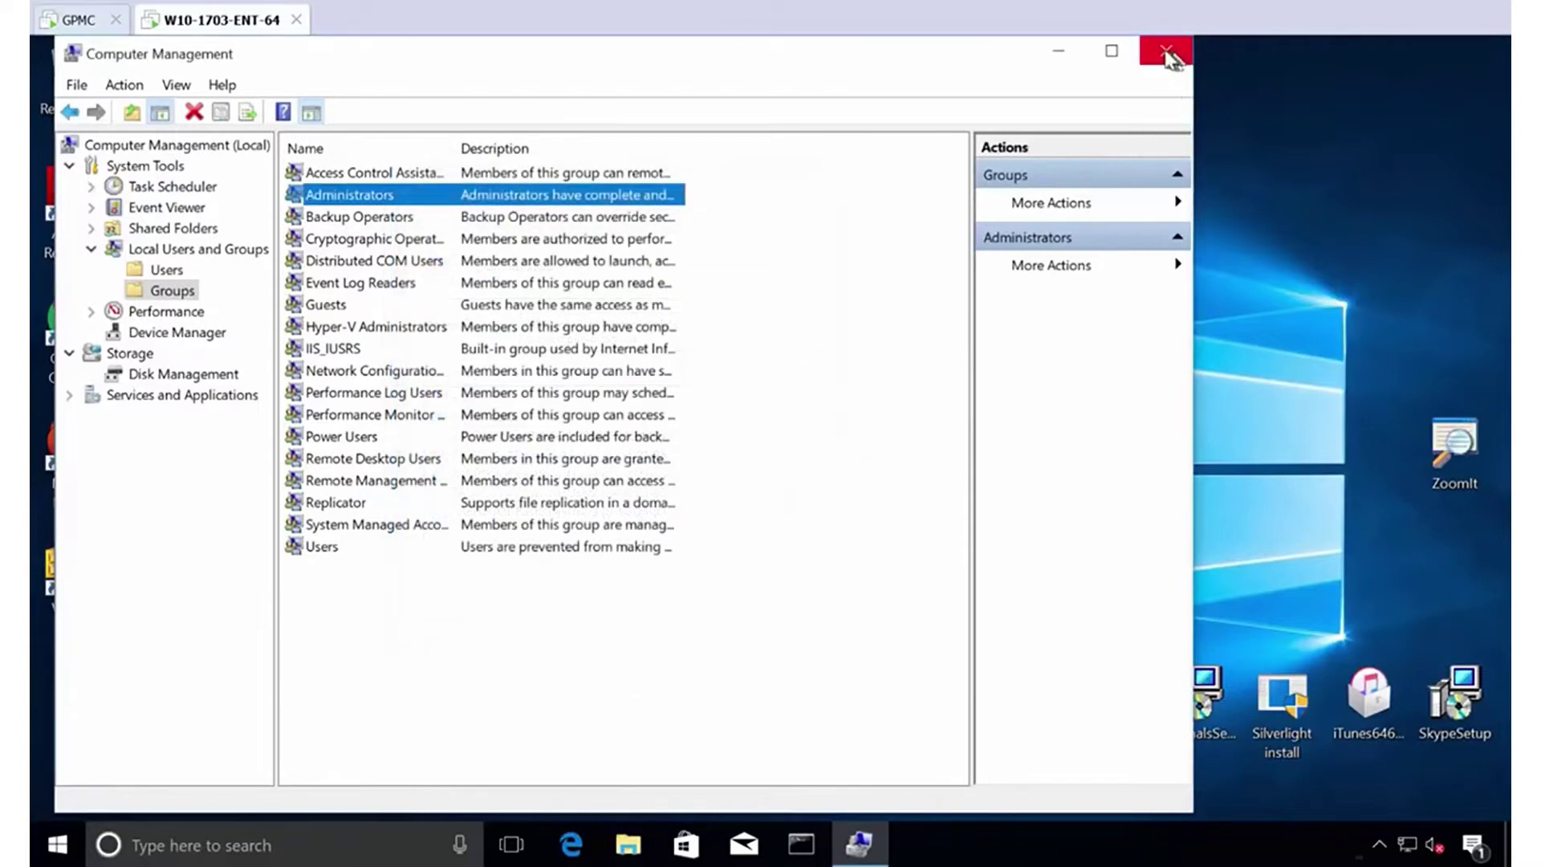
Close Computer Management and sign out of the Windows 10 endpoint, then return to the domain controller.
click(1166, 53)
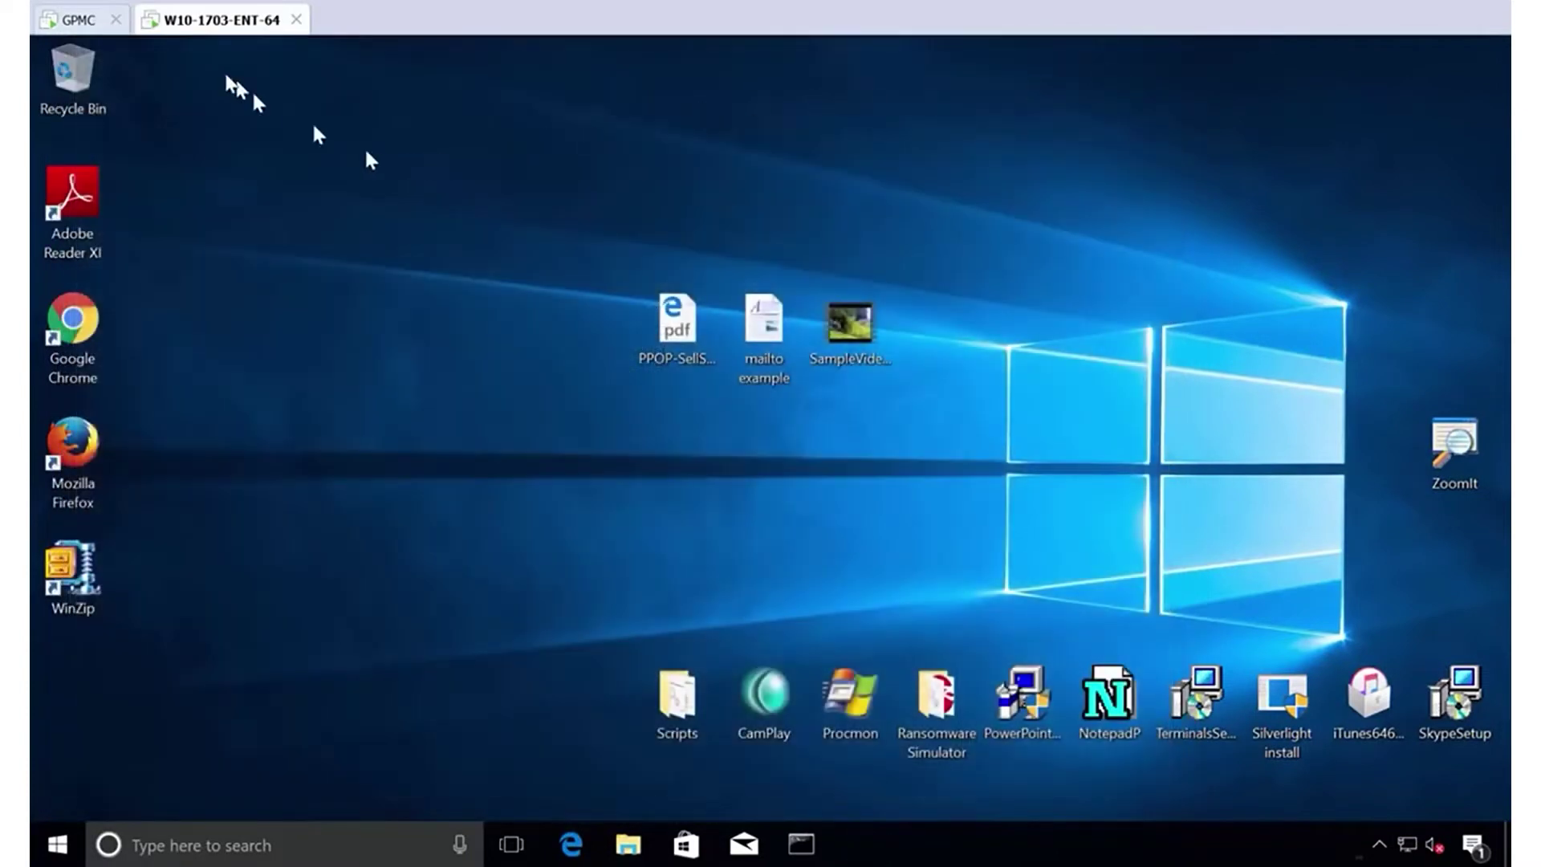
click(78, 19)
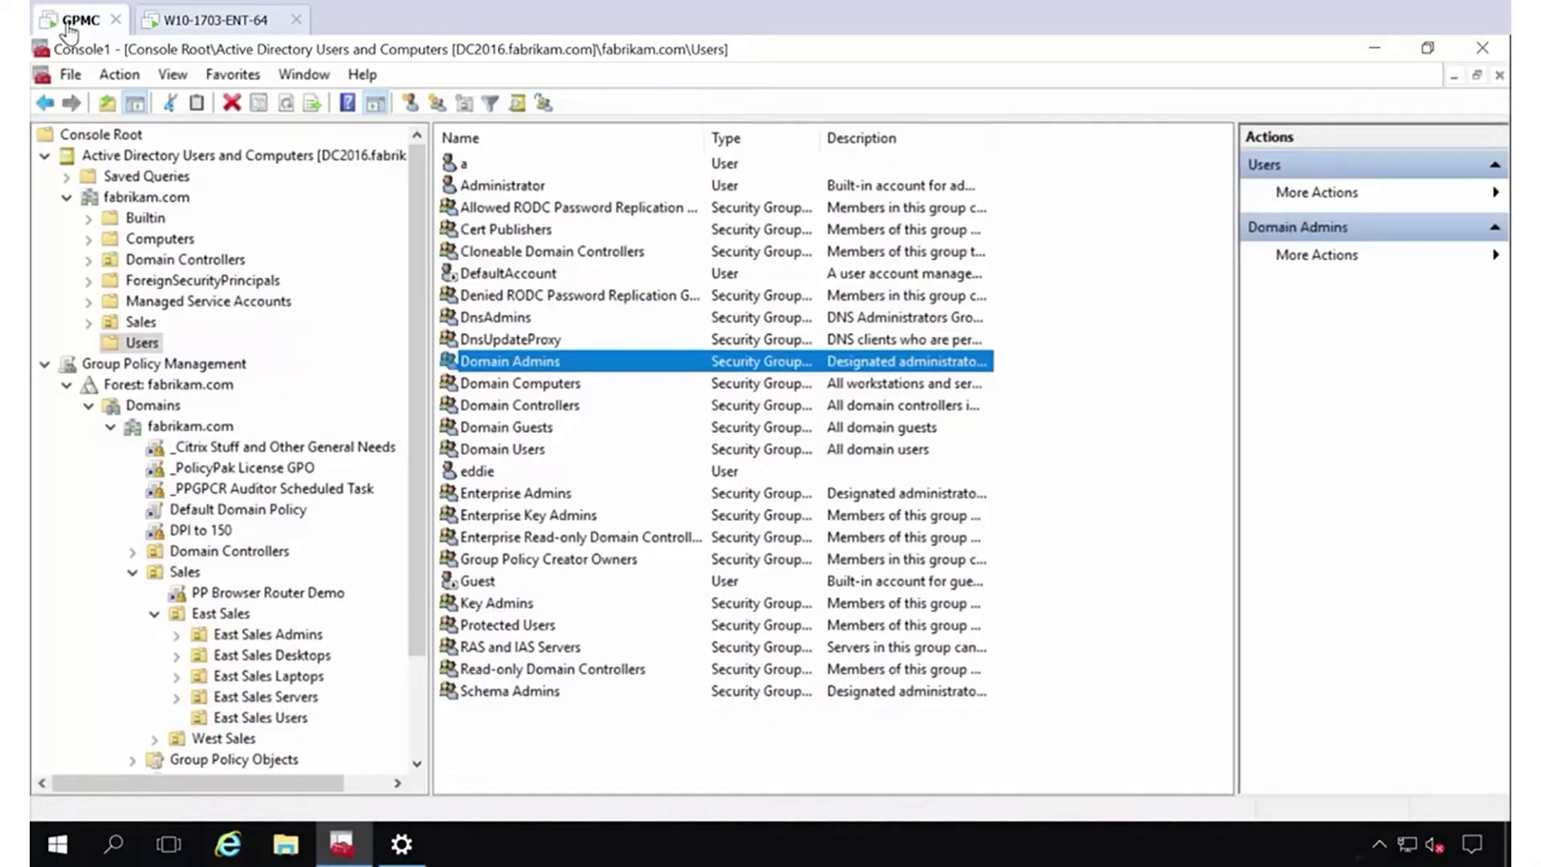
click(200, 21)
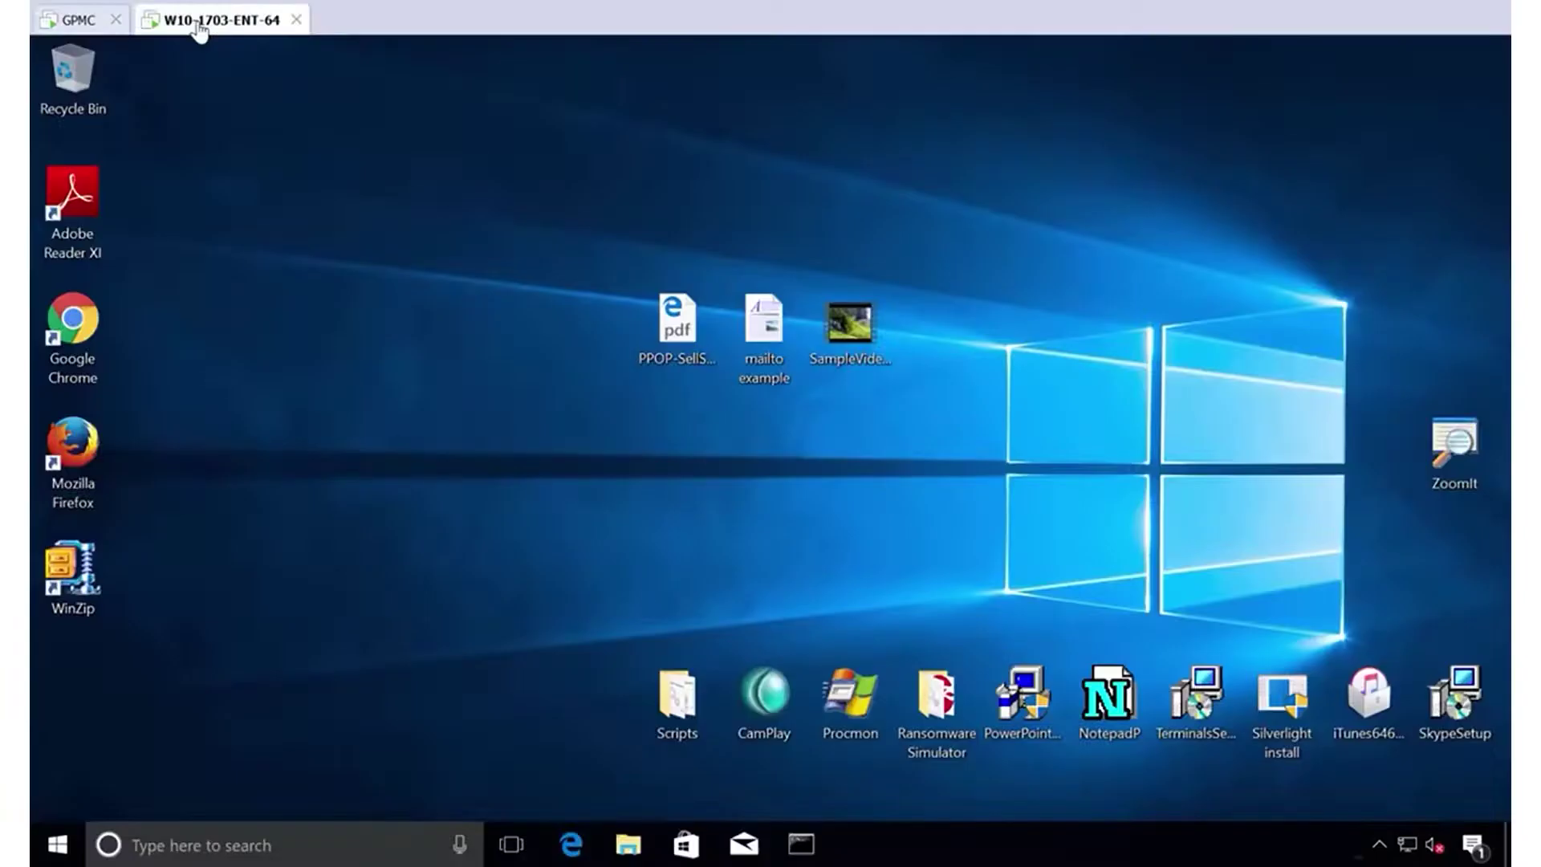
right_click(76, 844)
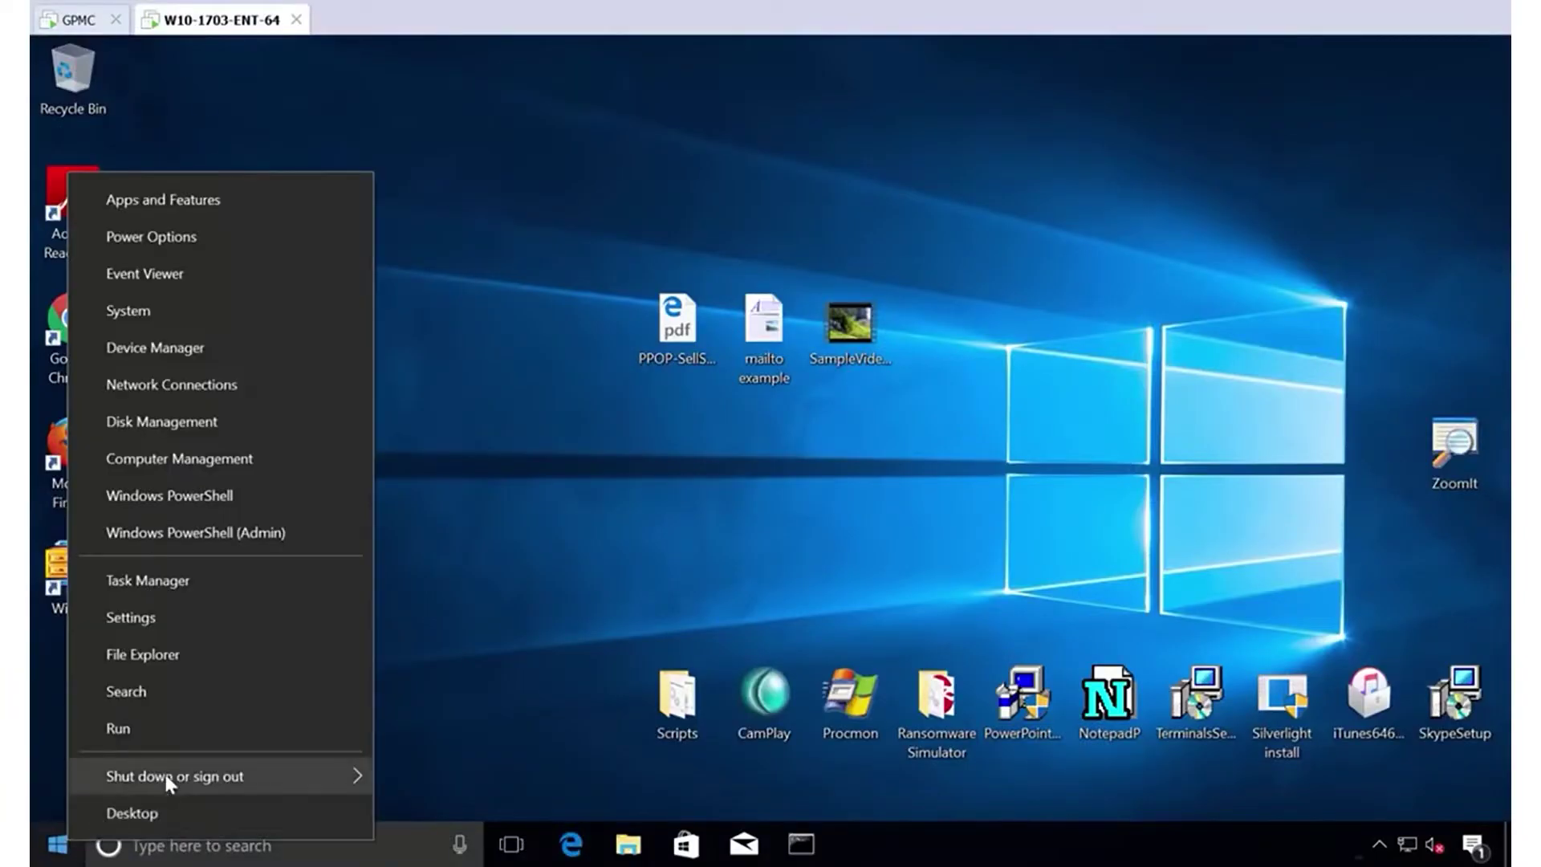
mouse_move(163, 775)
click(418, 659)
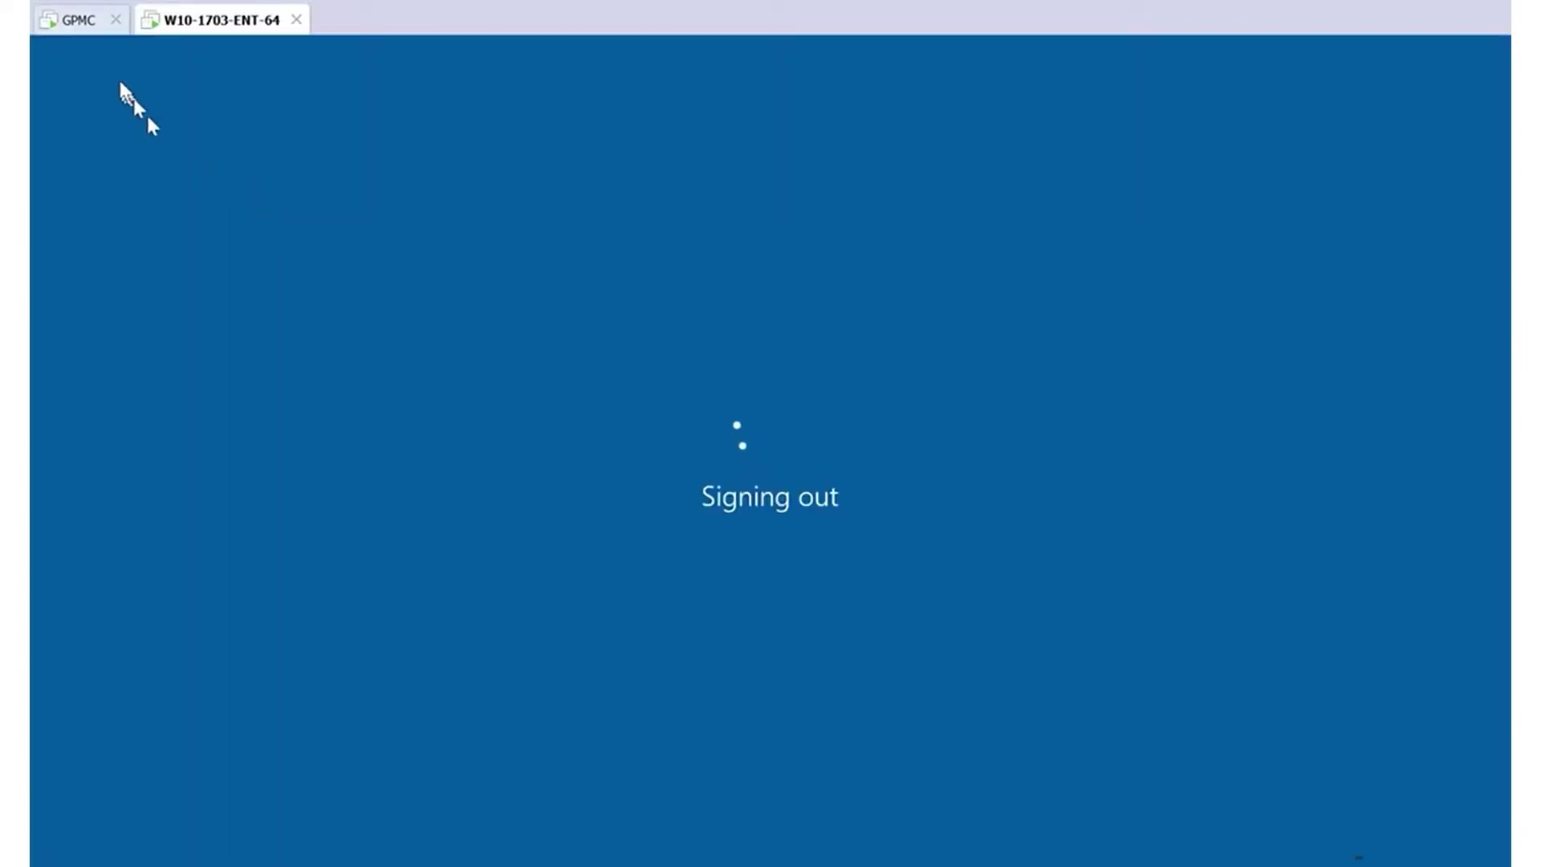
click(72, 22)
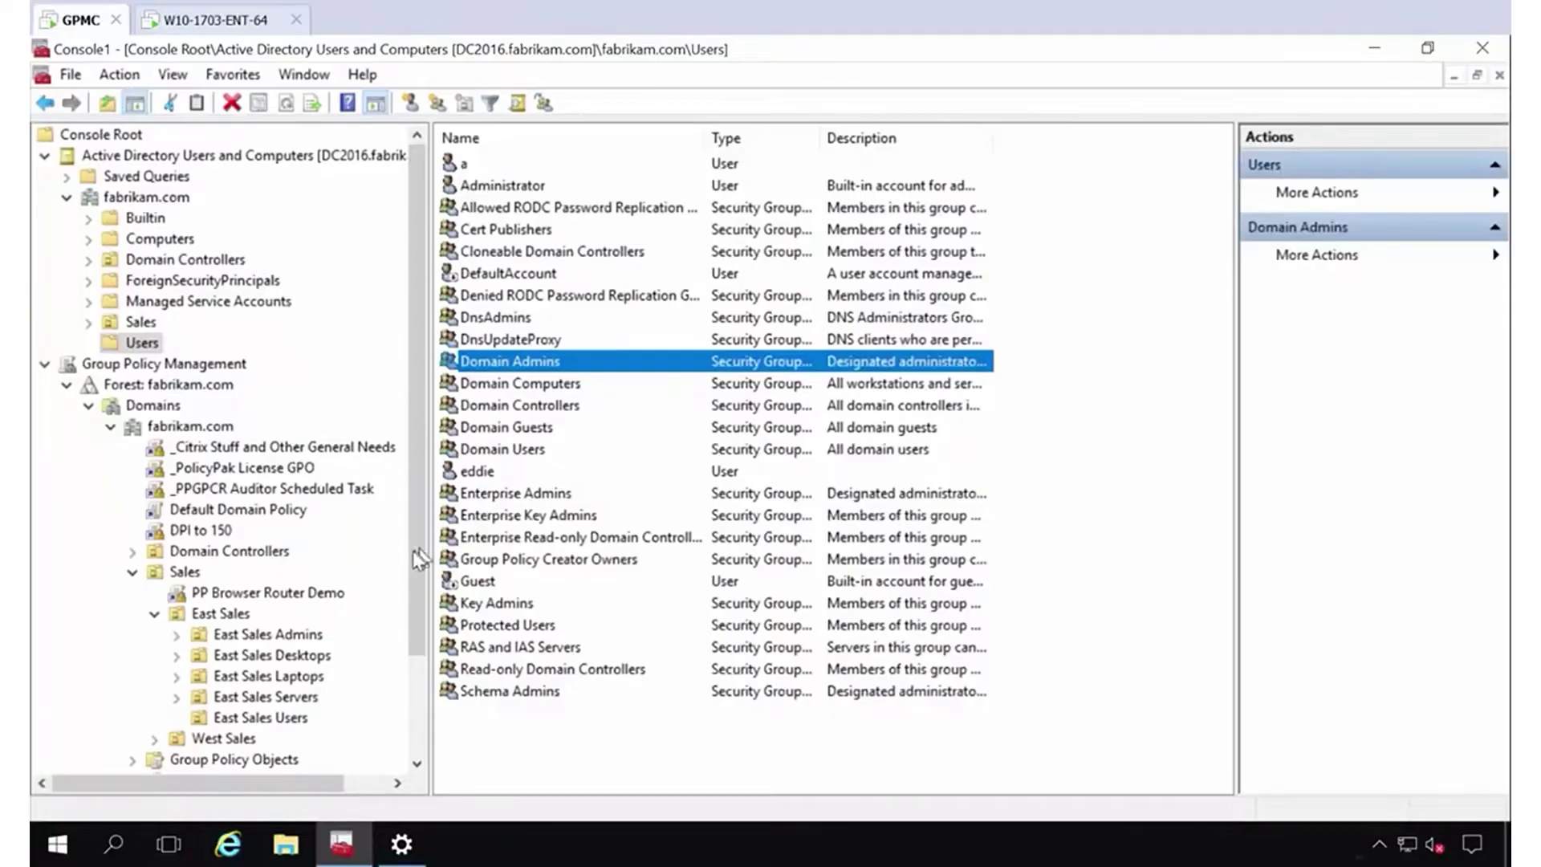
Create the GPO 'Perform User Group Assignment for Desktops' linked to East Sales Desktops and edit it.
drag(417, 554, 405, 678)
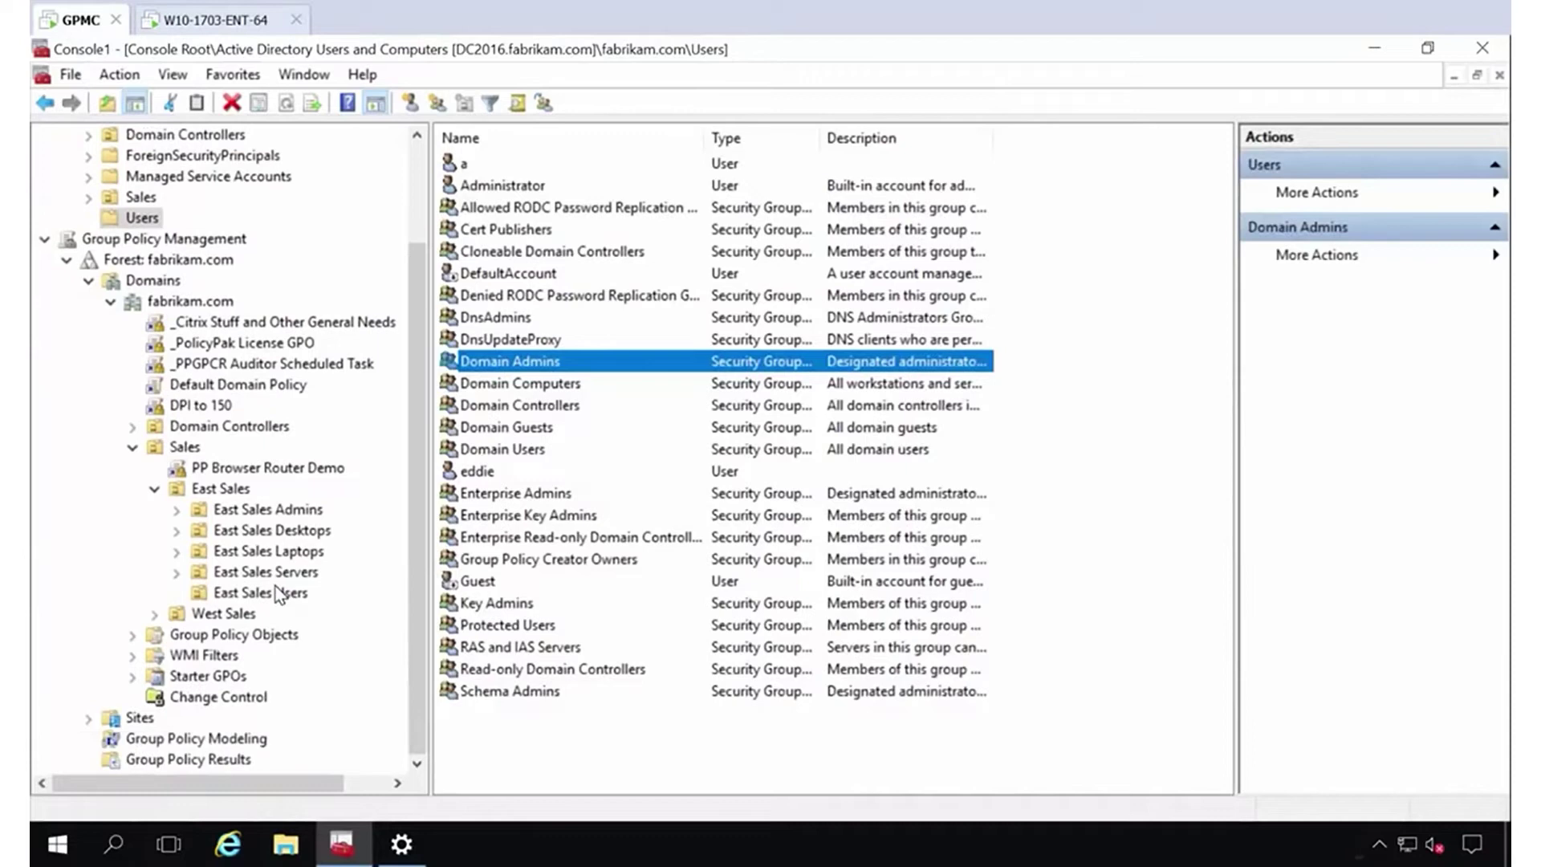
click(270, 536)
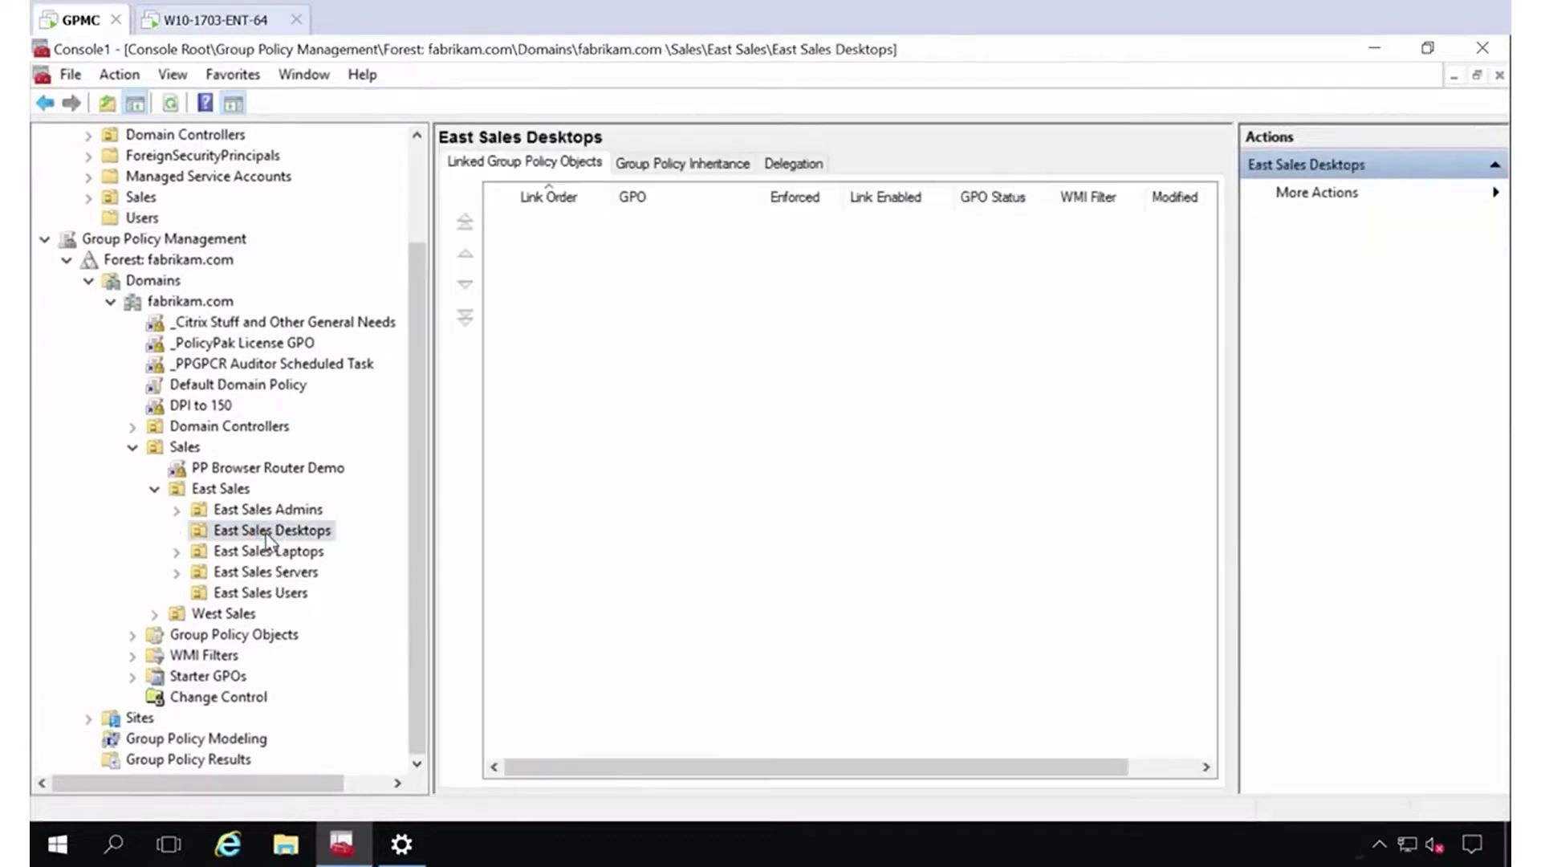
right_click(269, 536)
click(387, 135)
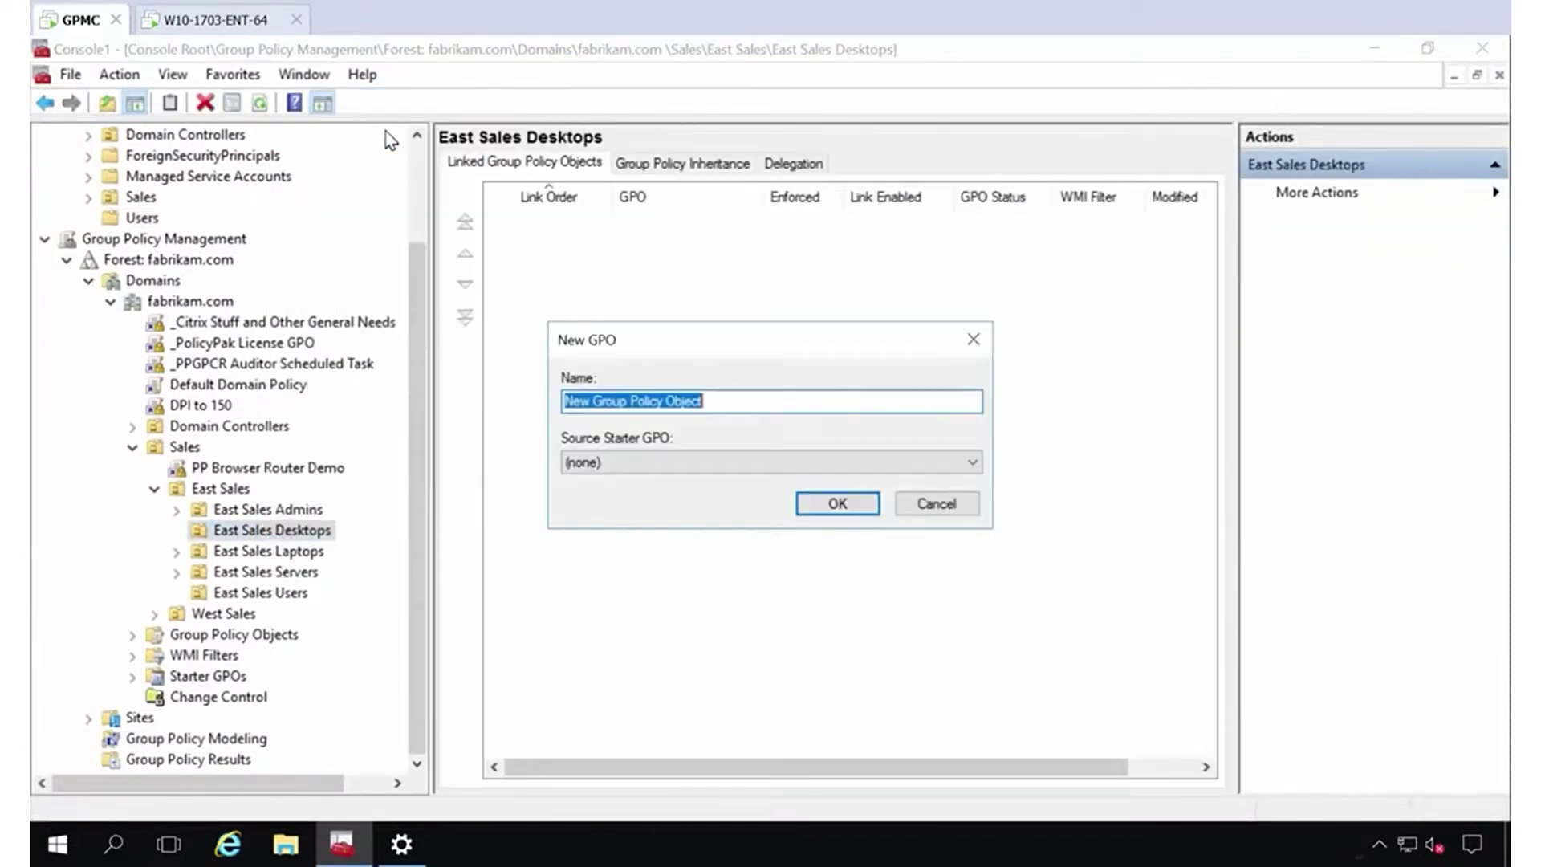
text(Perform U)
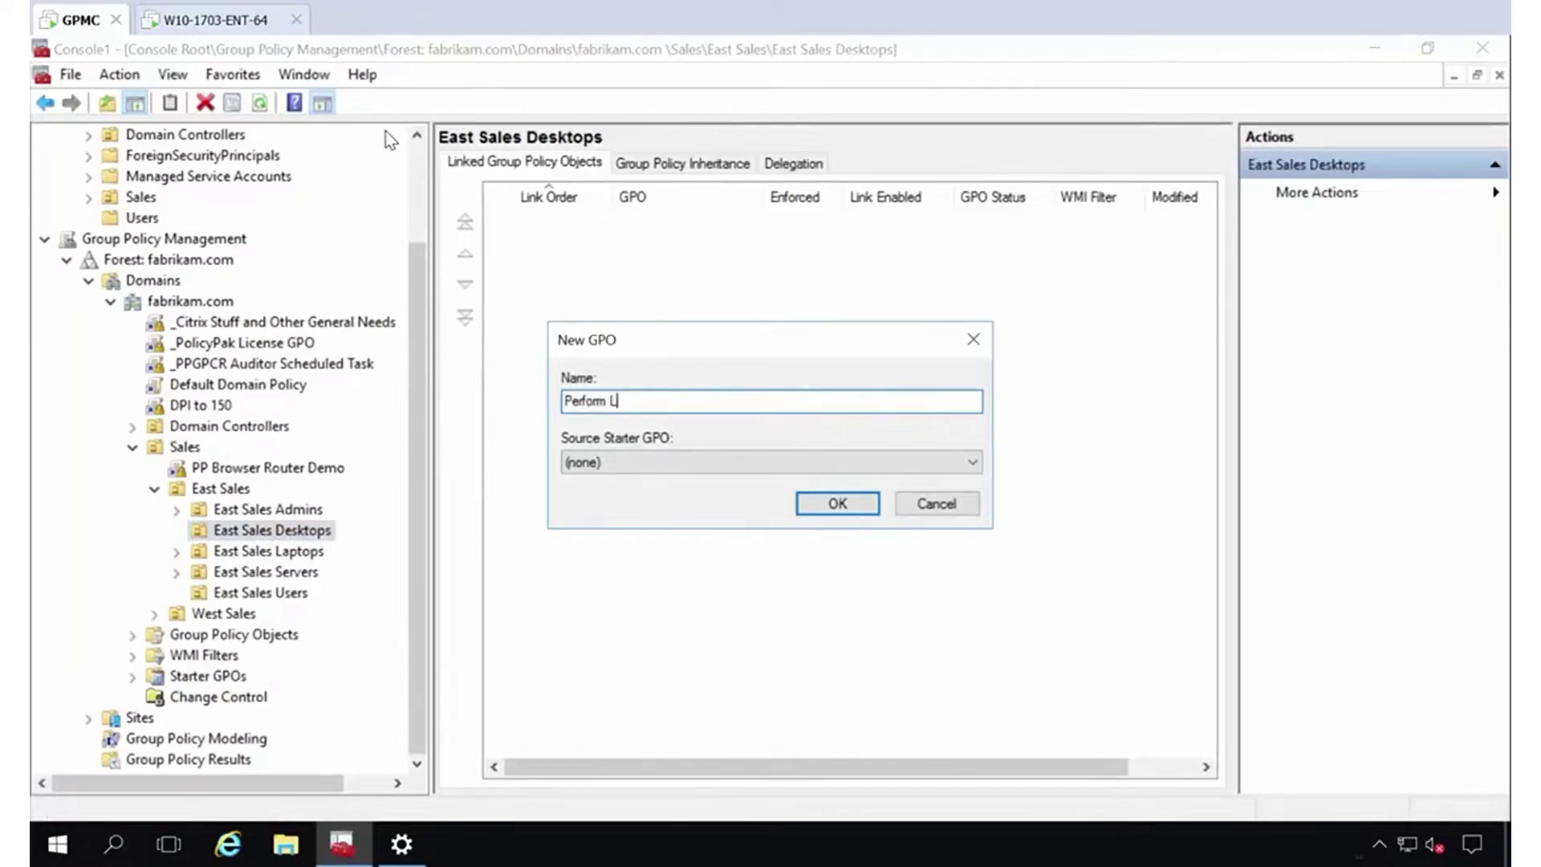
text(ser Group Assignment for )
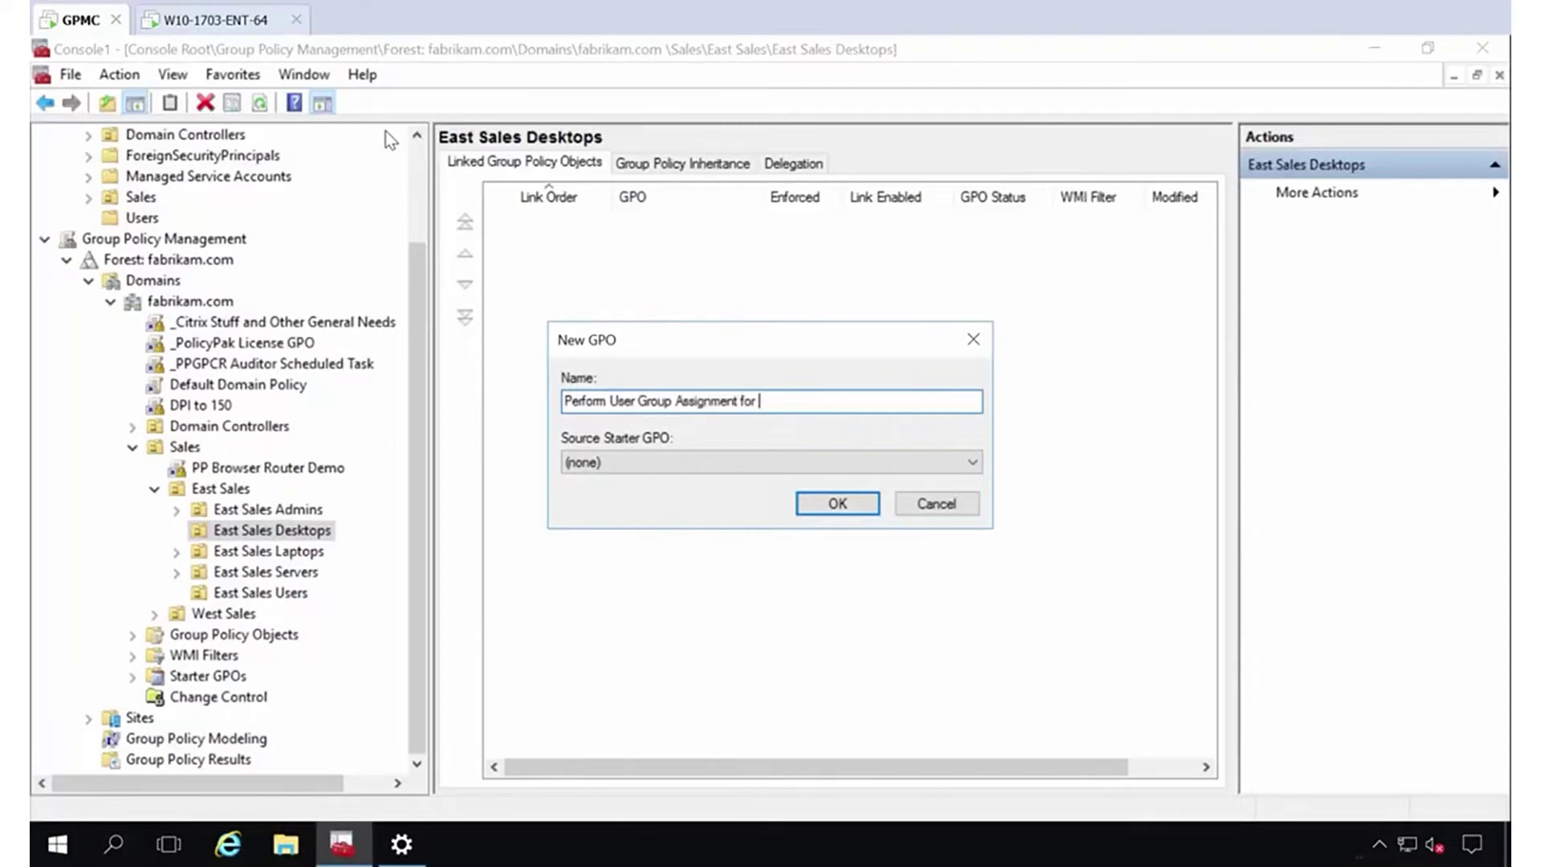
text(Desktops)
key(Return)
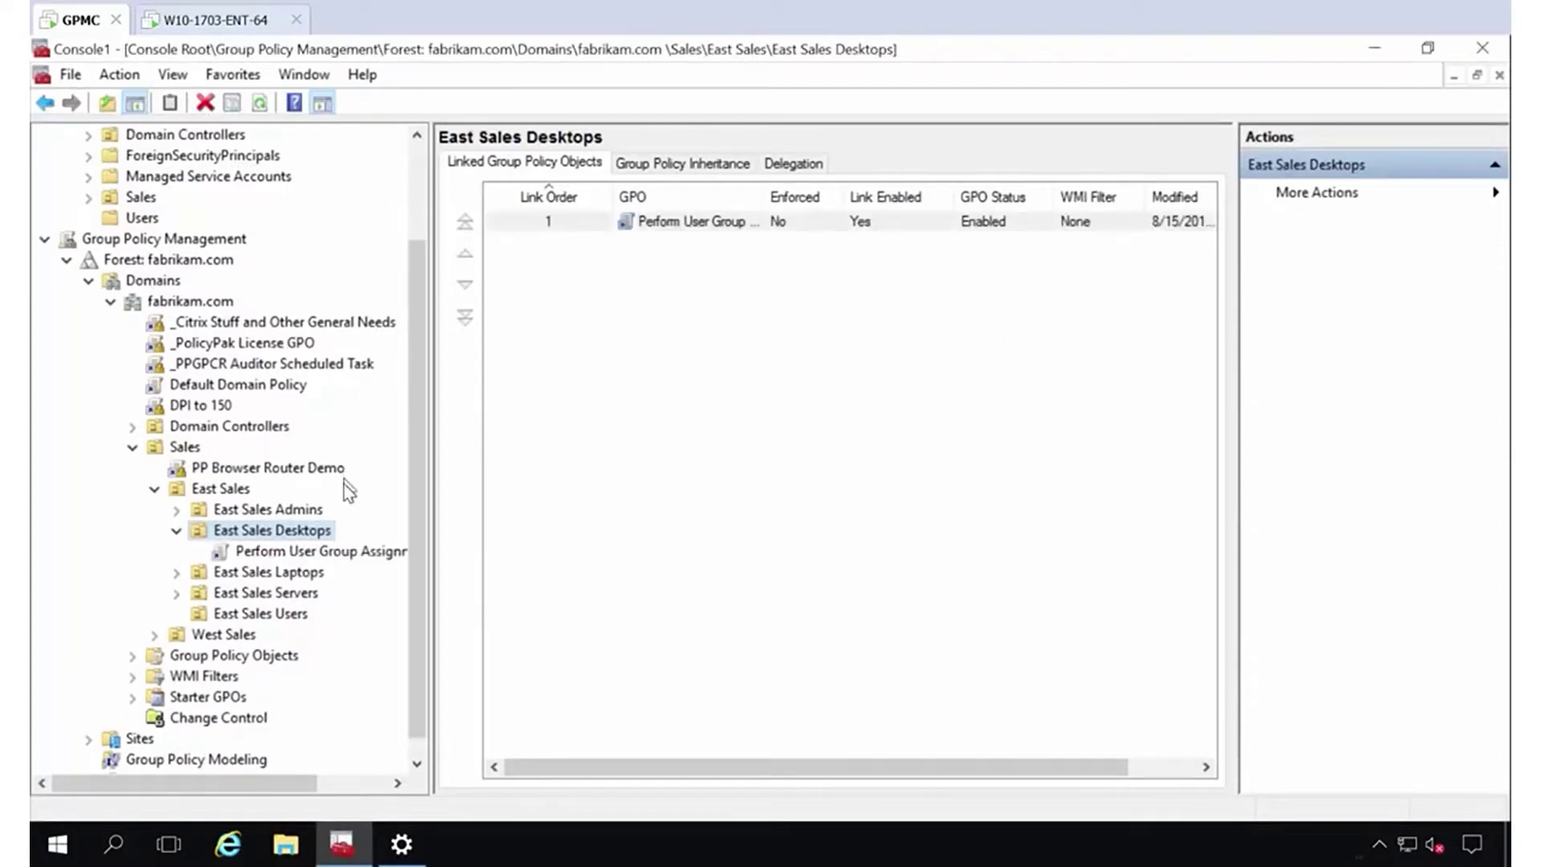
right_click(345, 553)
click(360, 565)
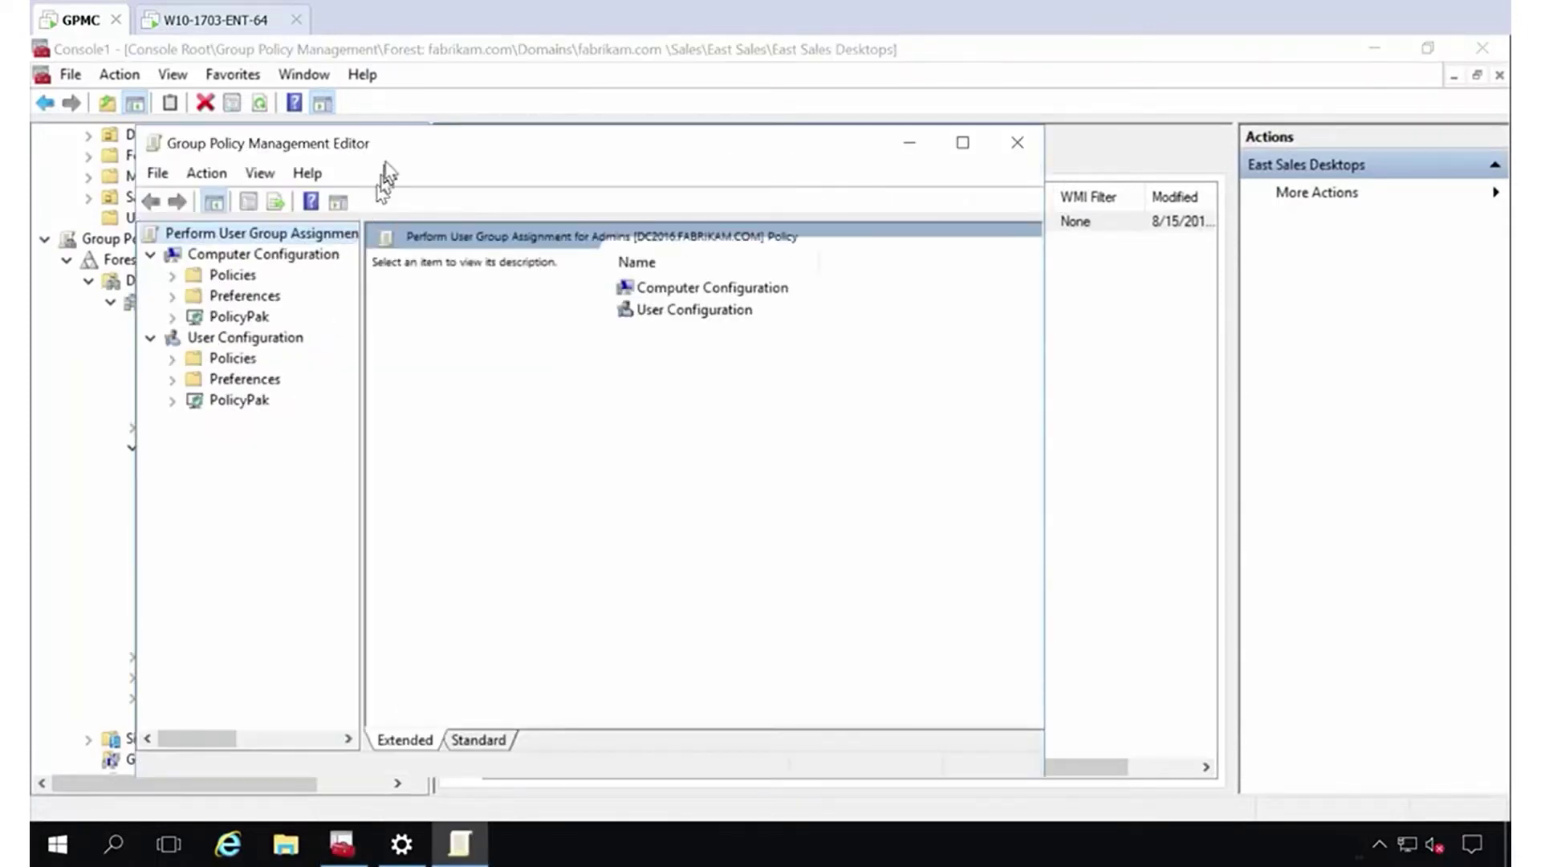
Maximize the editor and show Computer Configuration's Preferences > Control Panel Settings > Local Users and Groups node.
double_click(388, 137)
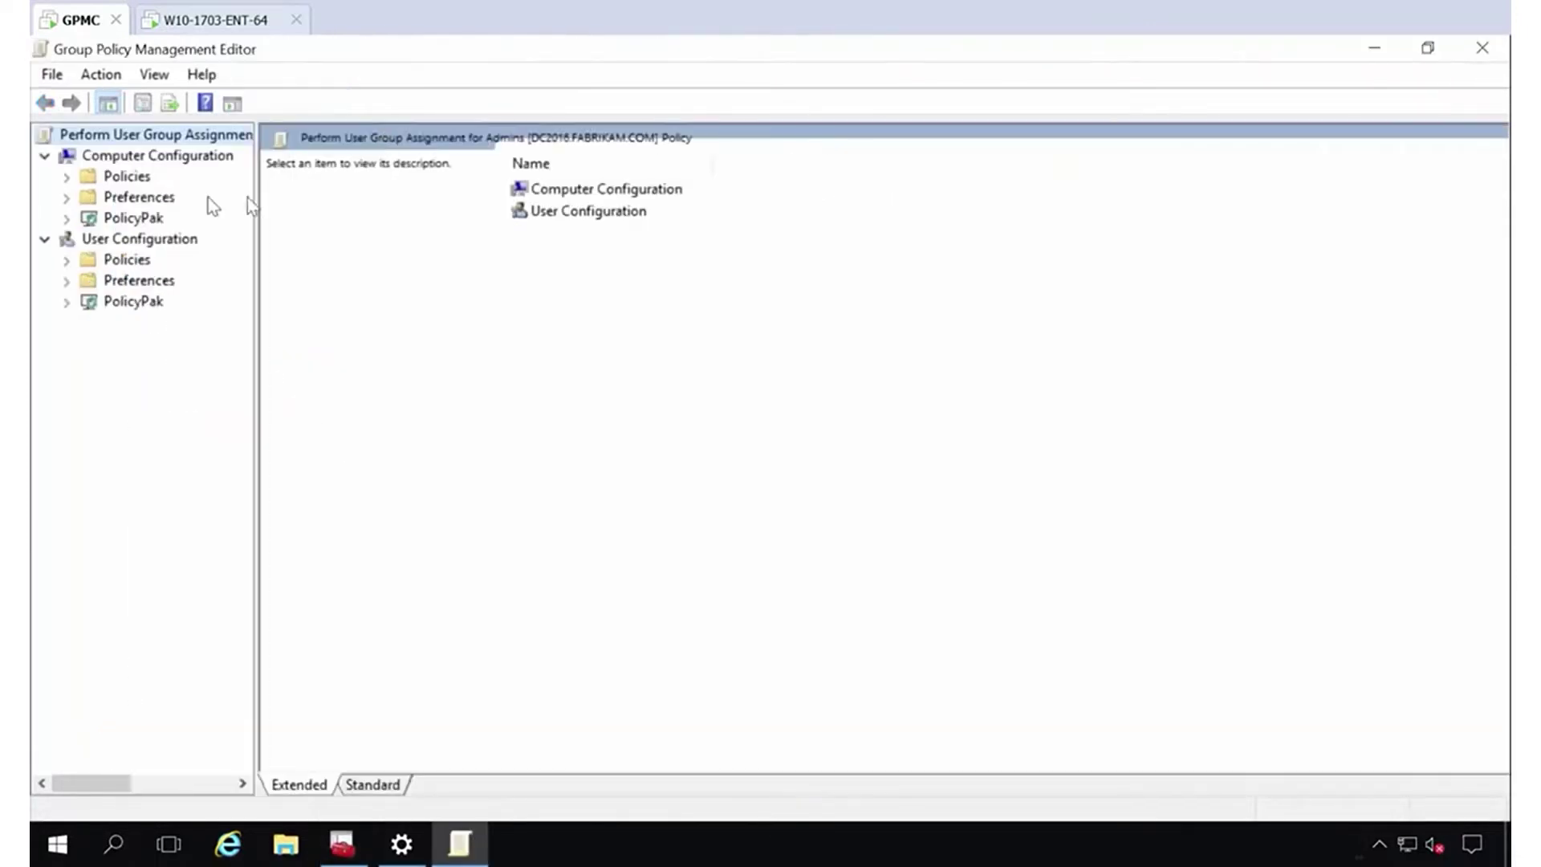
click(67, 198)
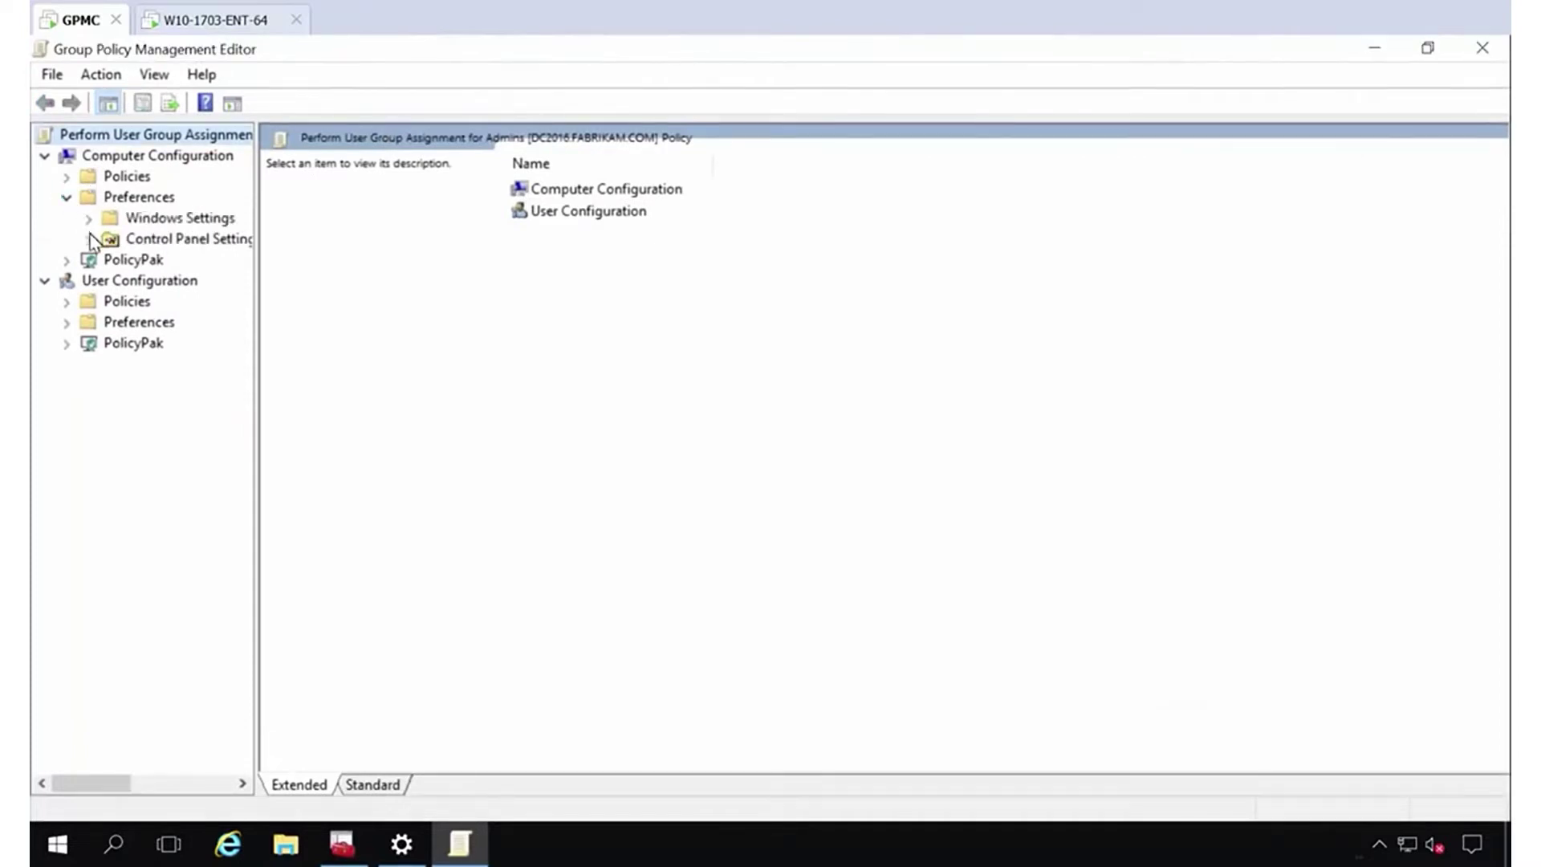
click(89, 239)
click(89, 218)
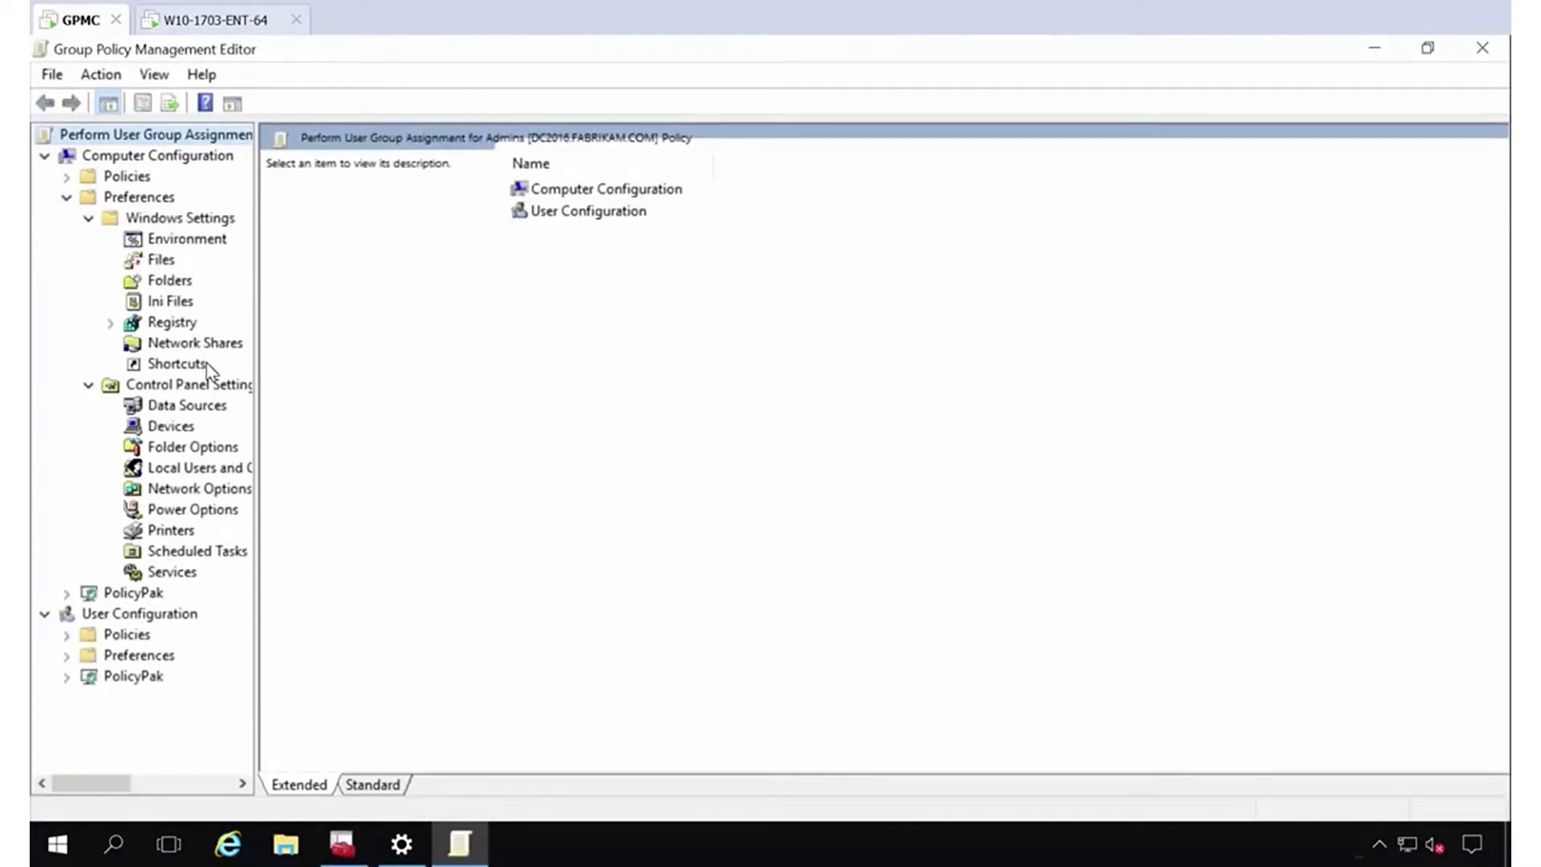
click(207, 474)
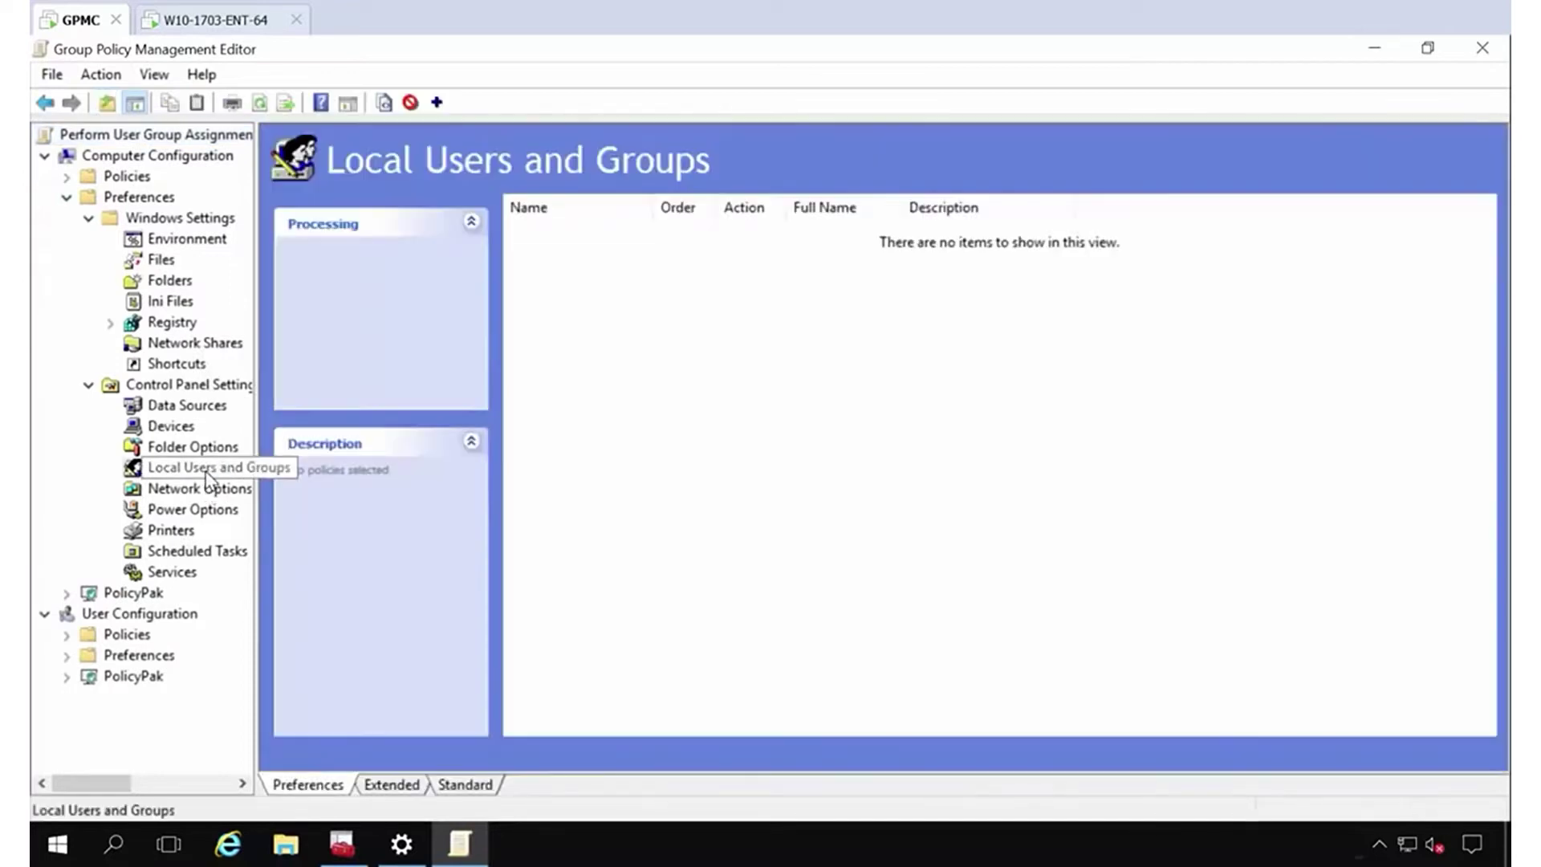
right_click(558, 284)
mouse_move(594, 303)
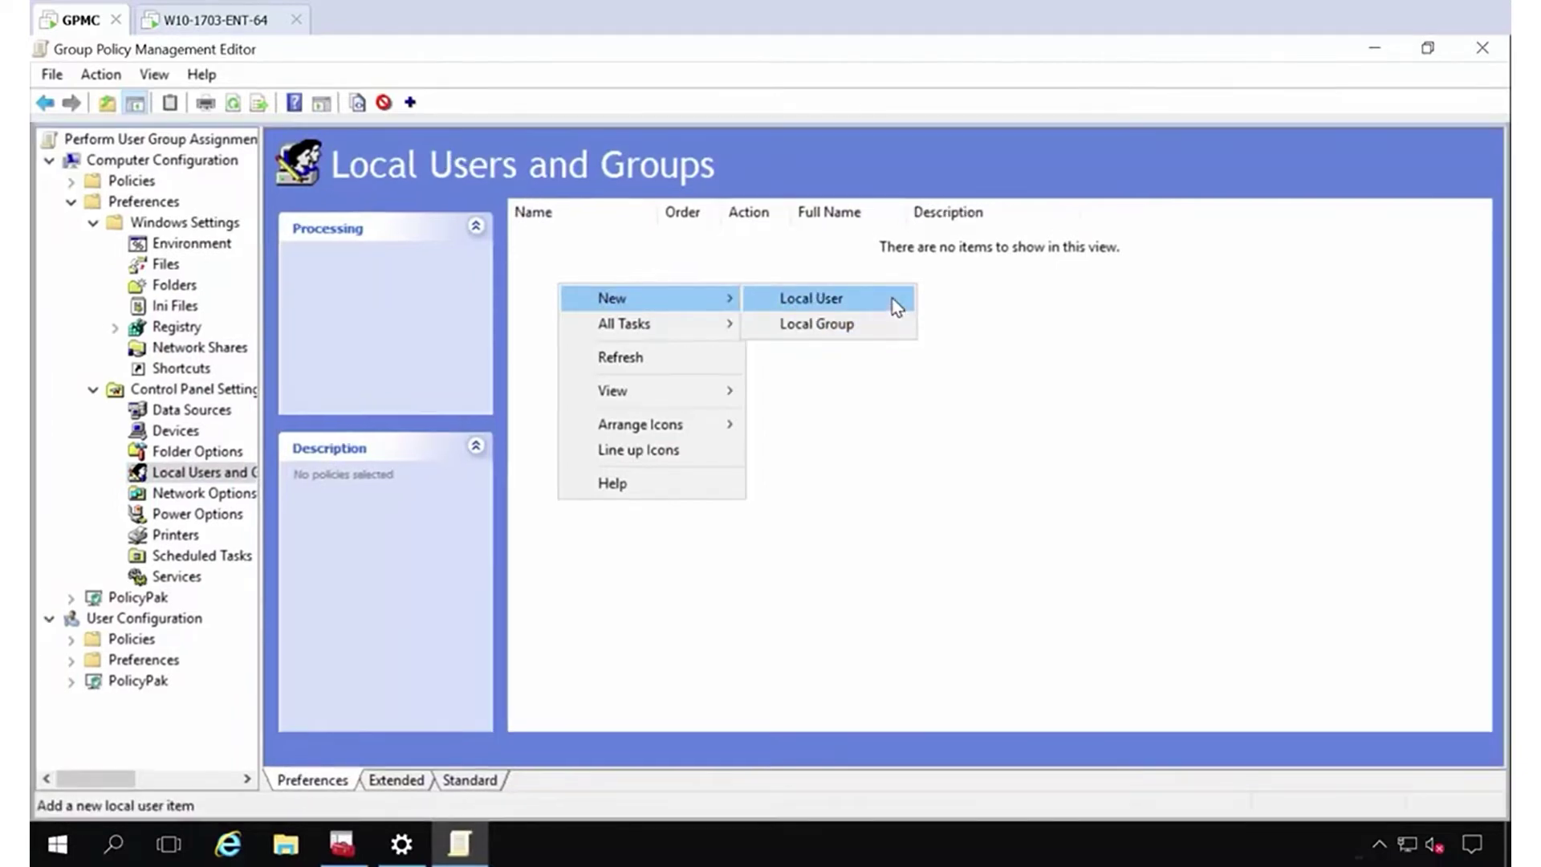
Create a Local Group item for Administrators (built-in) that deletes all existing member users.
click(870, 340)
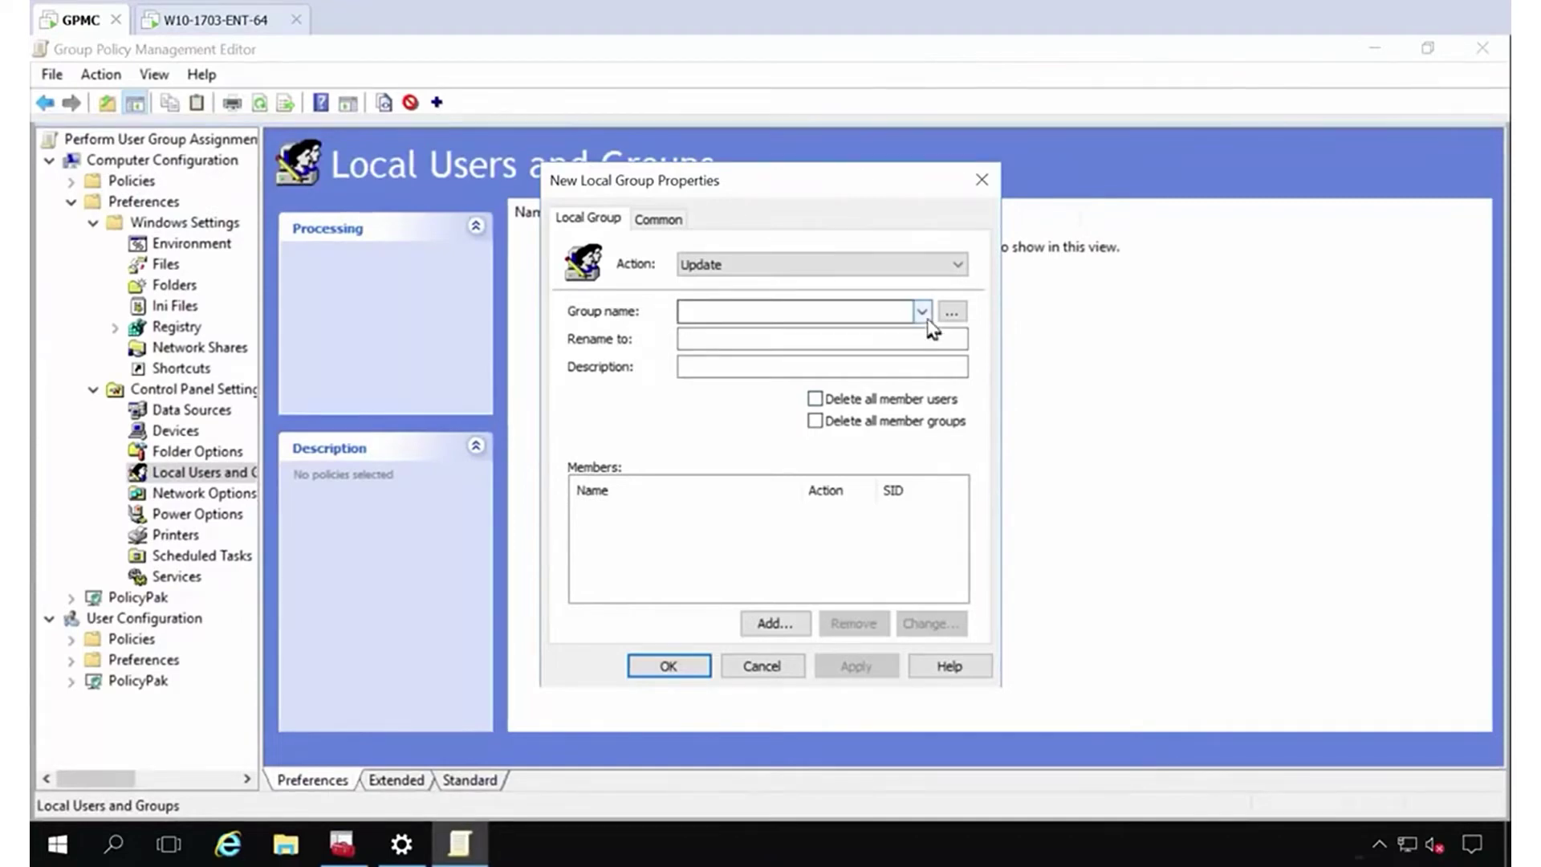
click(922, 313)
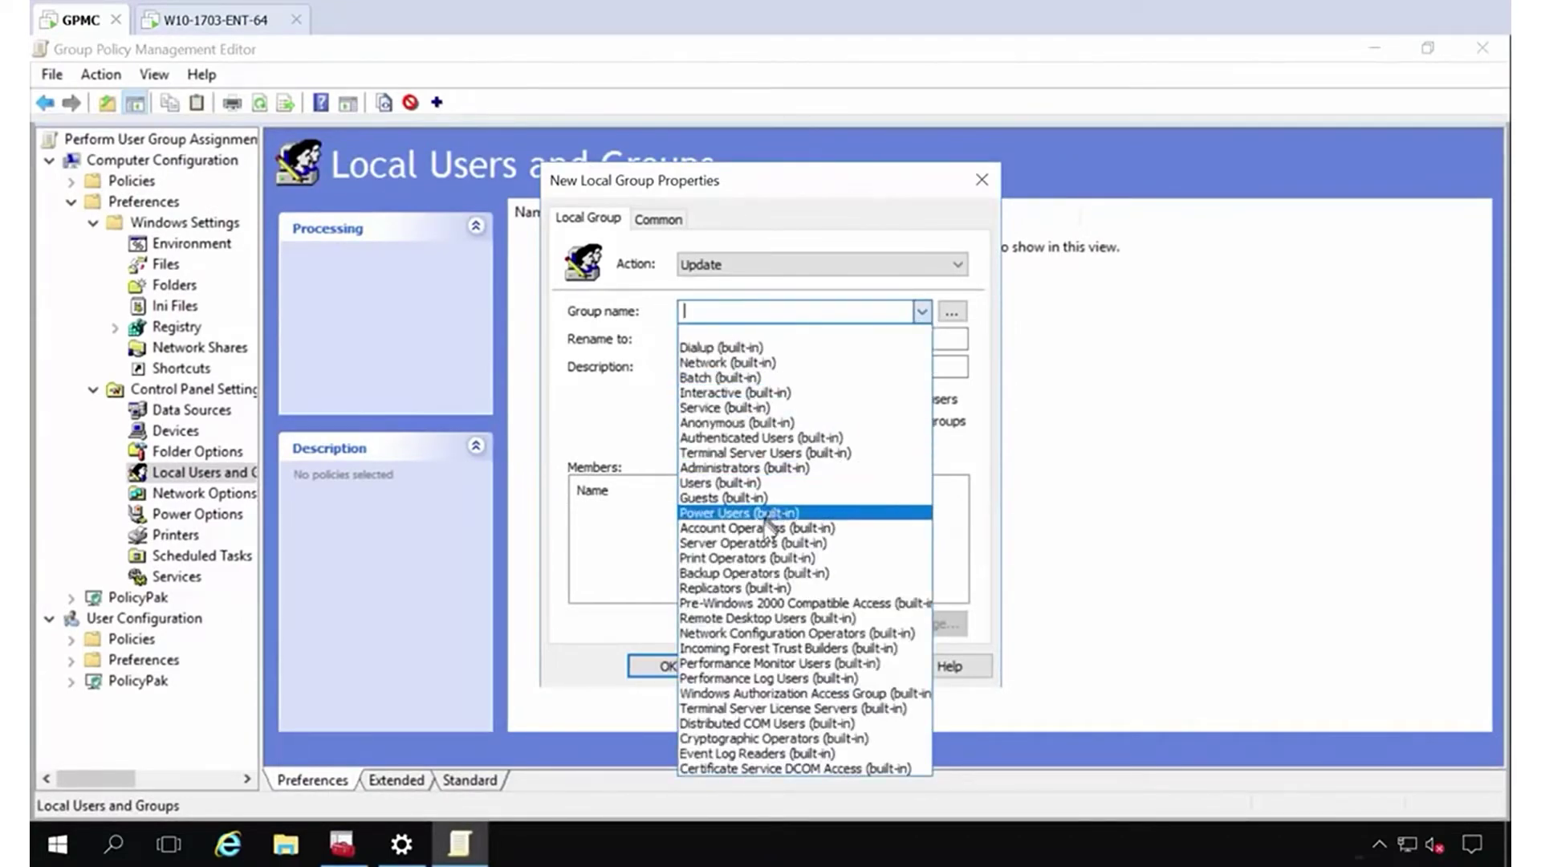
click(729, 470)
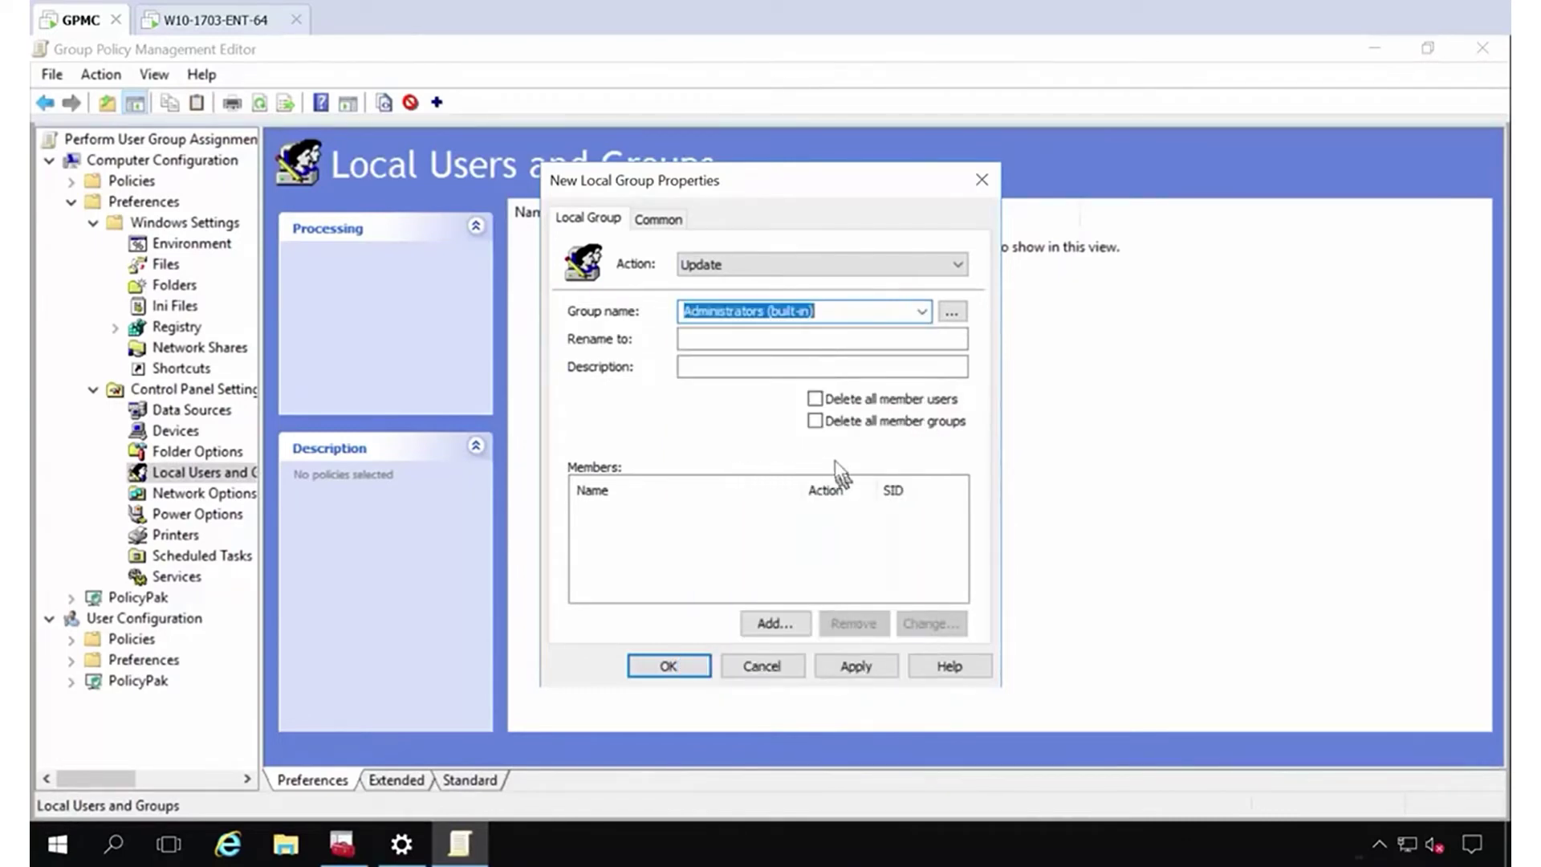
click(815, 398)
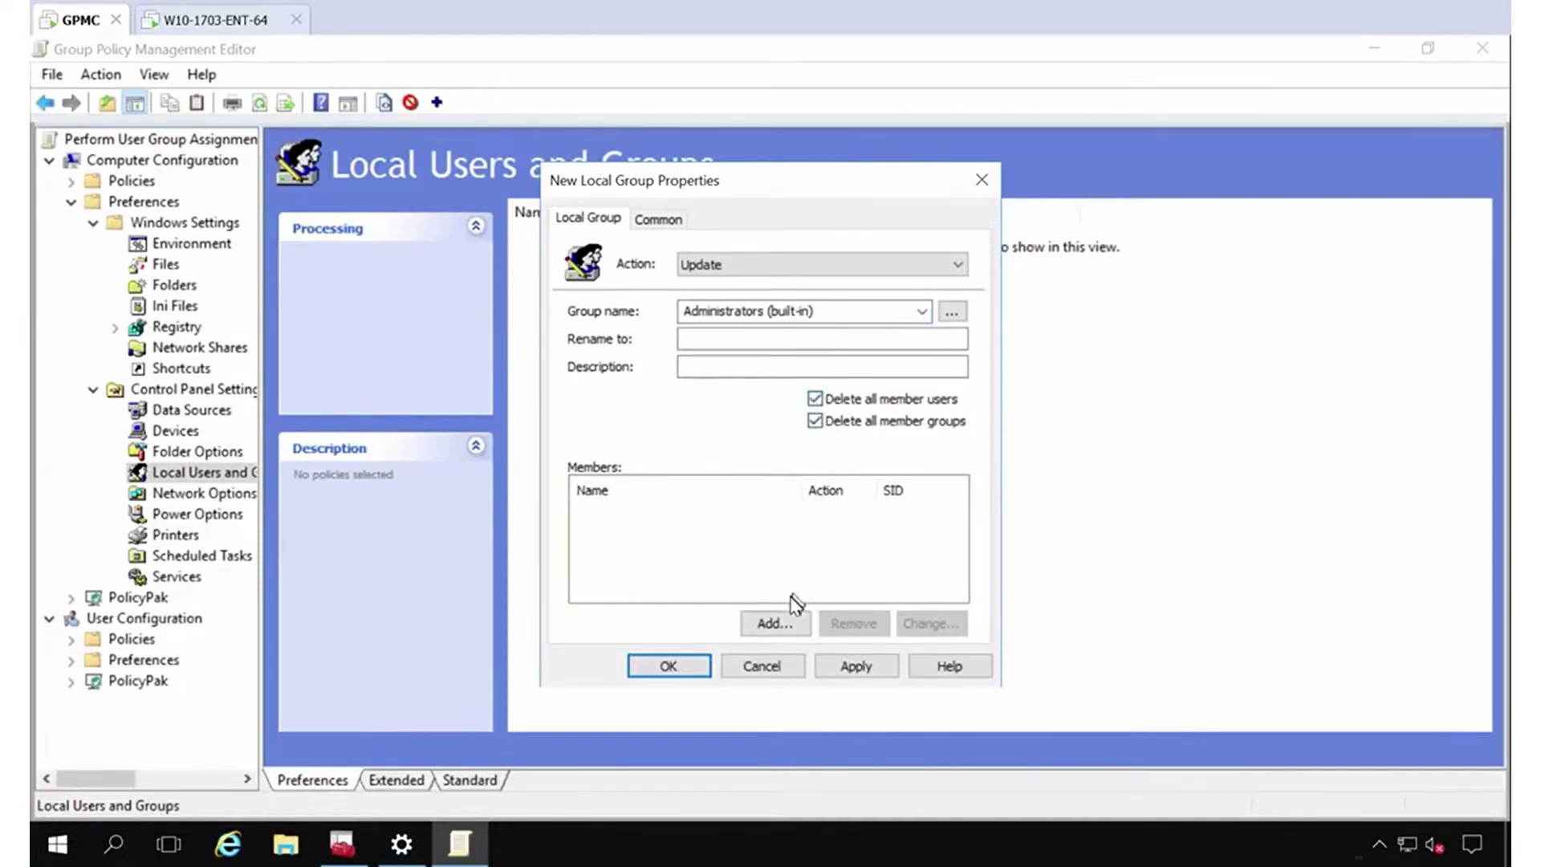
Add Domain Admins and administrator as members and save the Administrators group item.
click(776, 628)
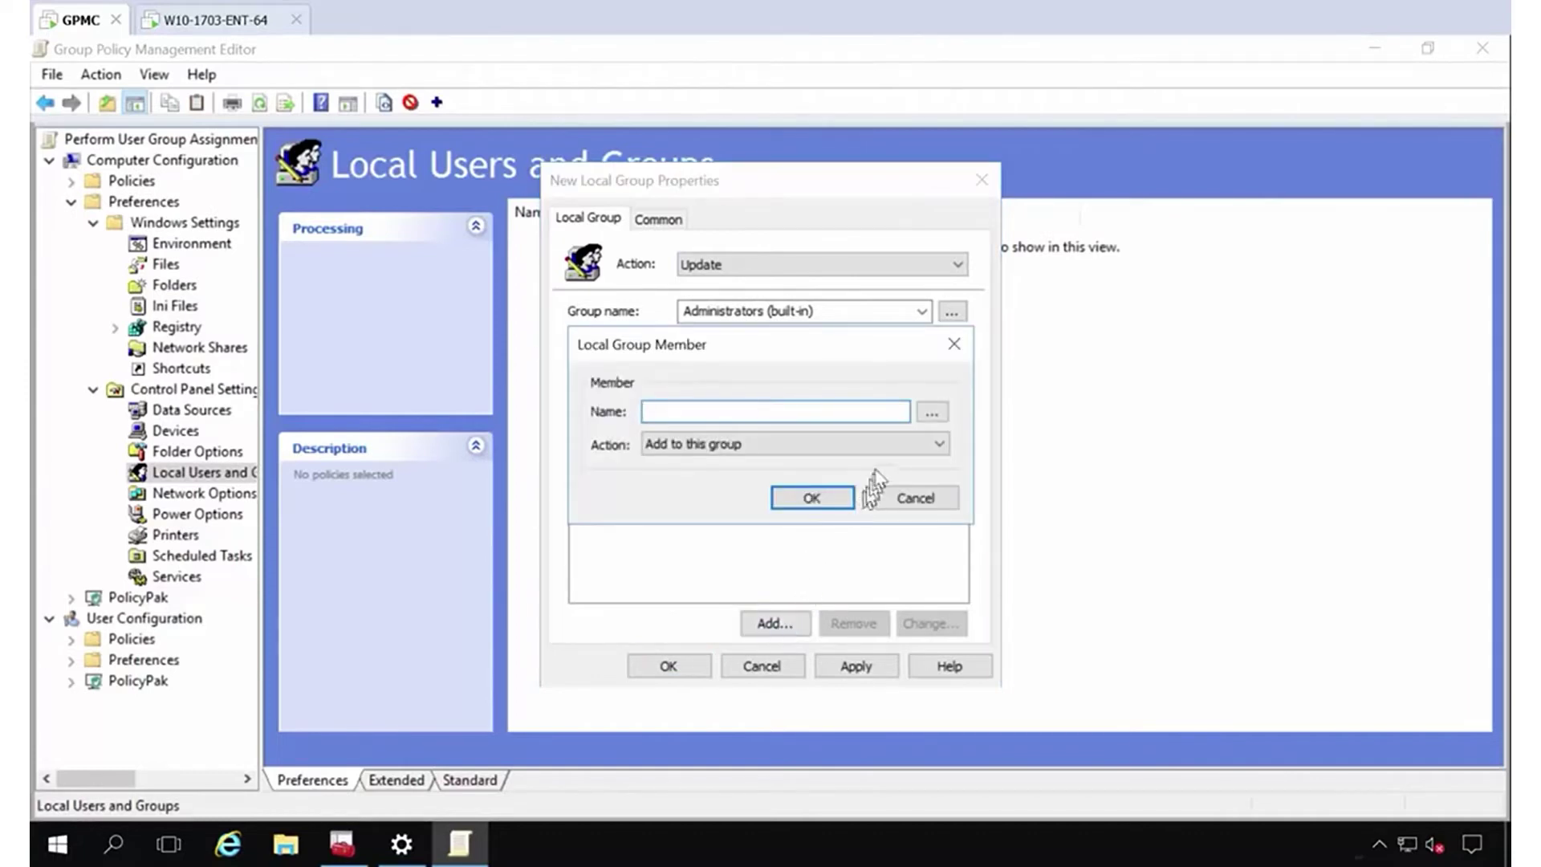
click(931, 411)
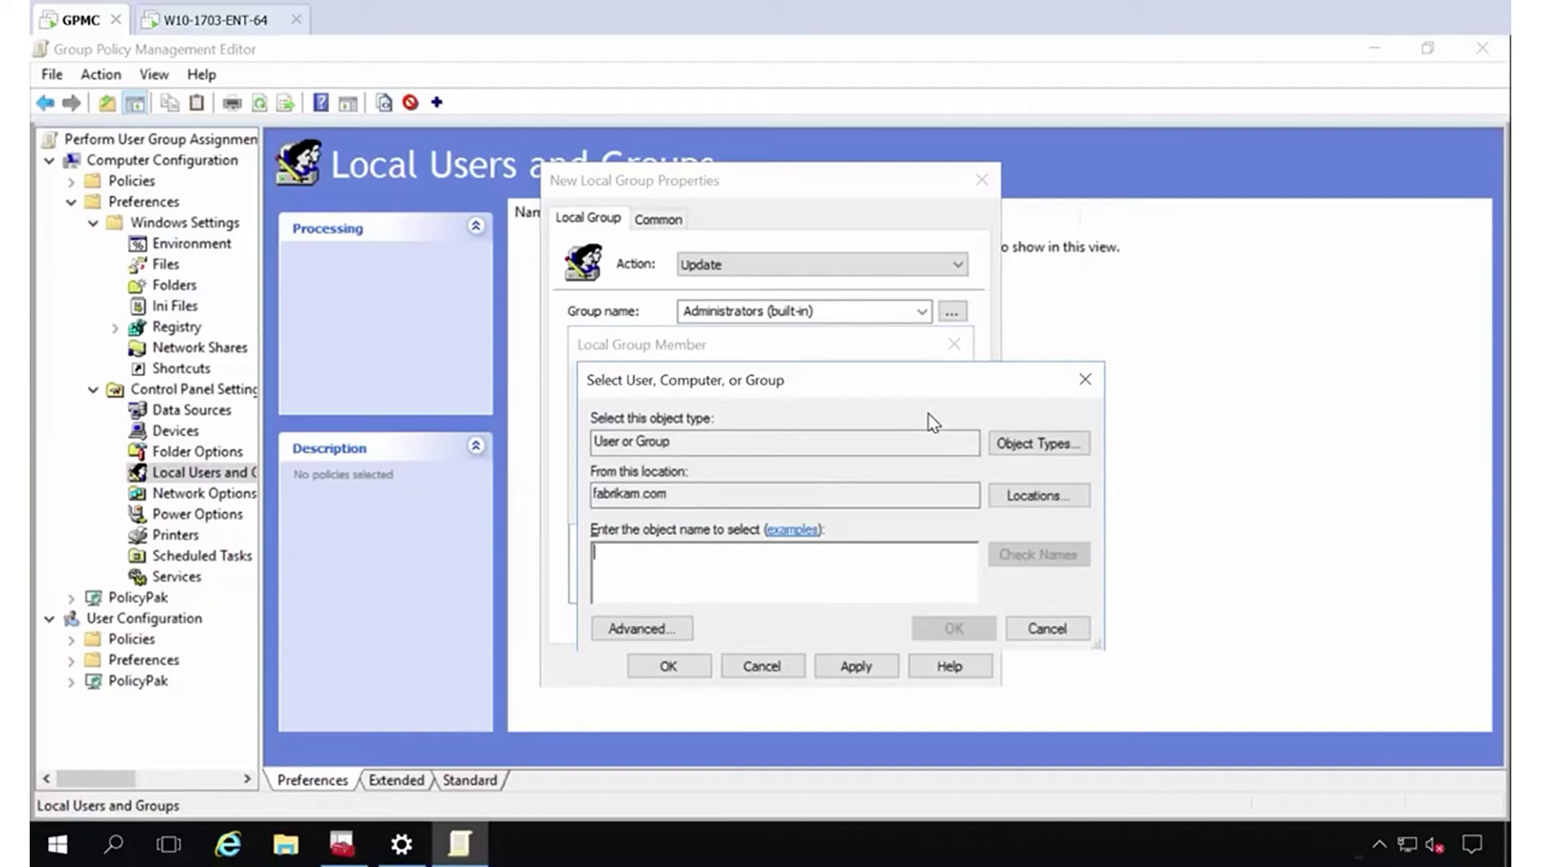
text(domain admins)
key(Return)
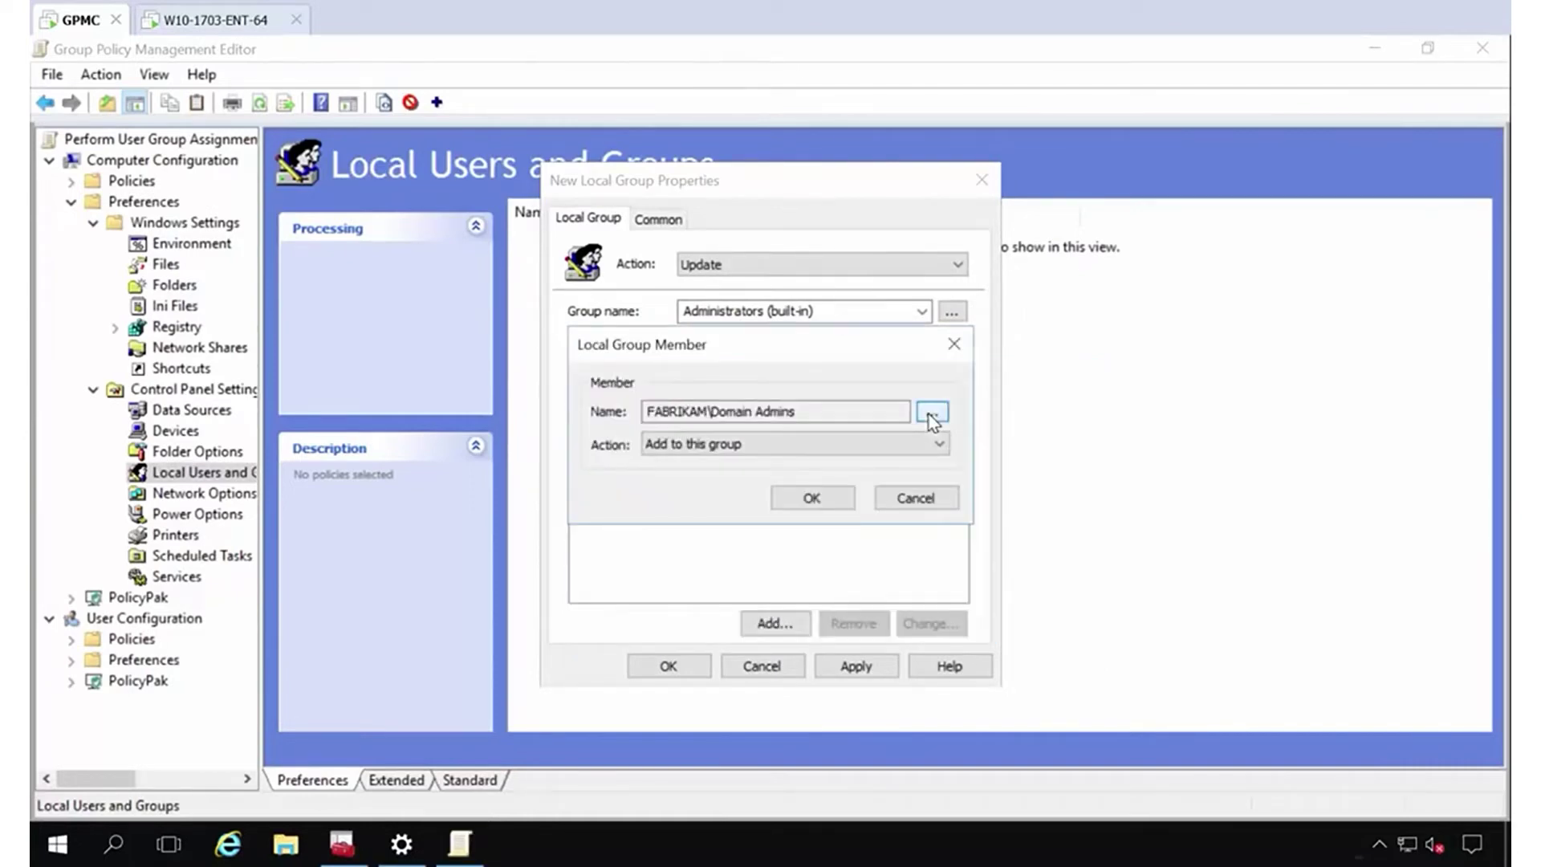
click(812, 497)
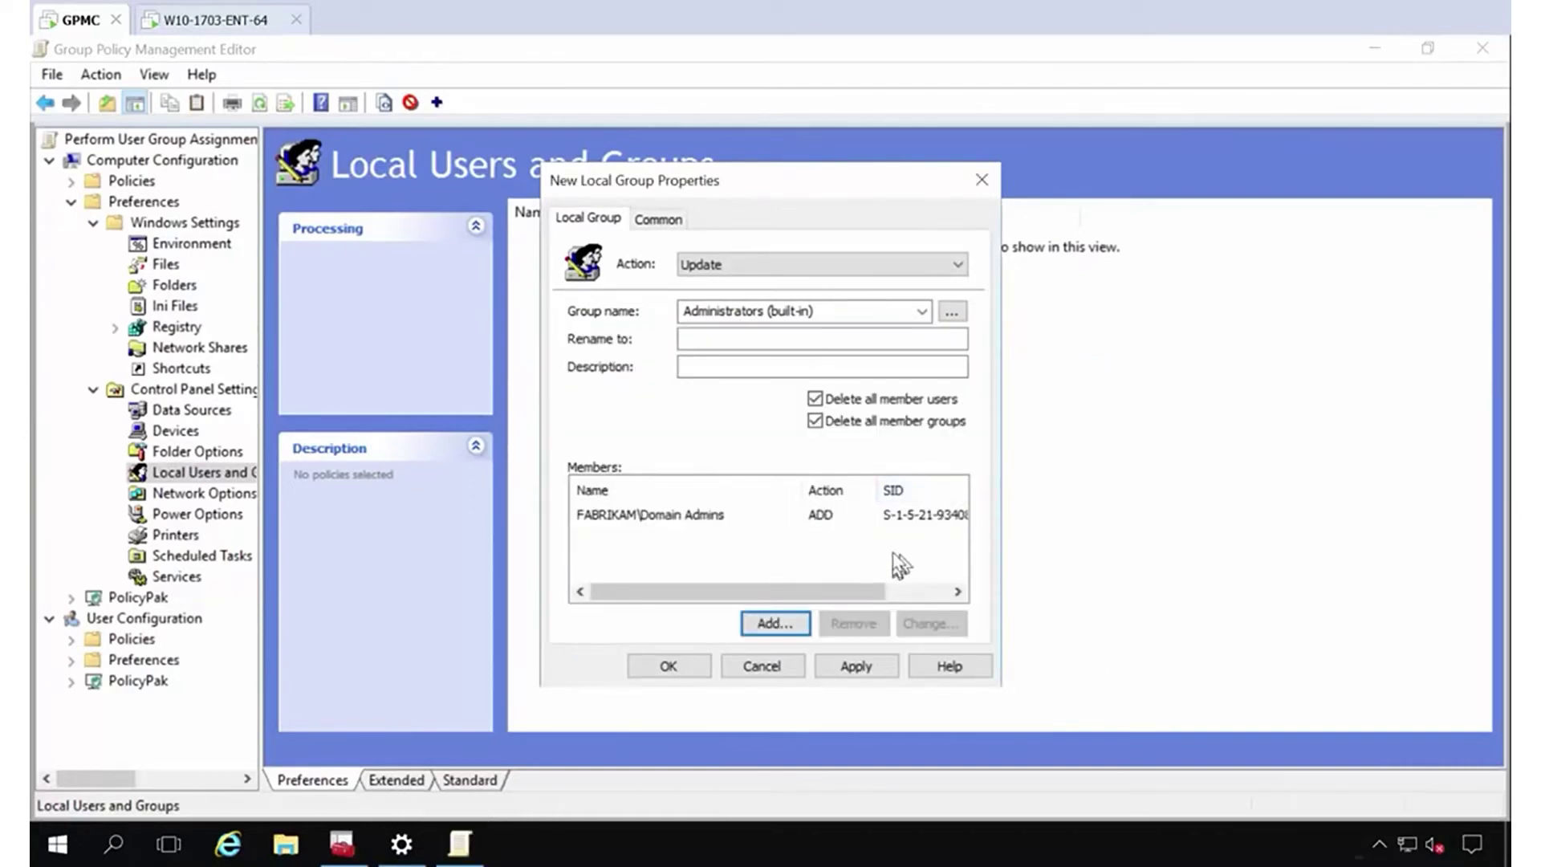
click(773, 623)
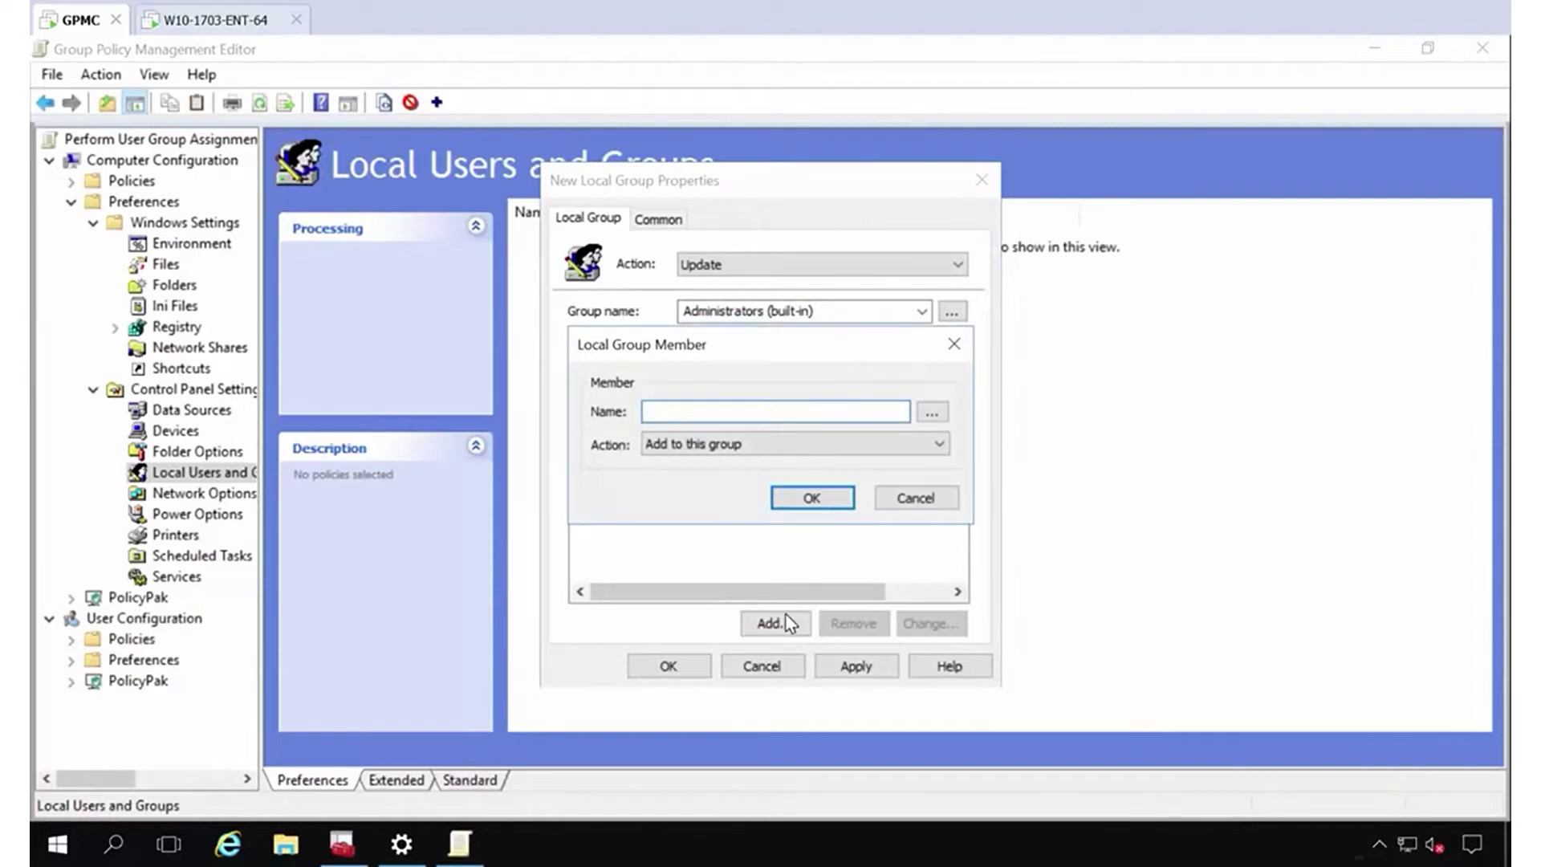
text(adminis)
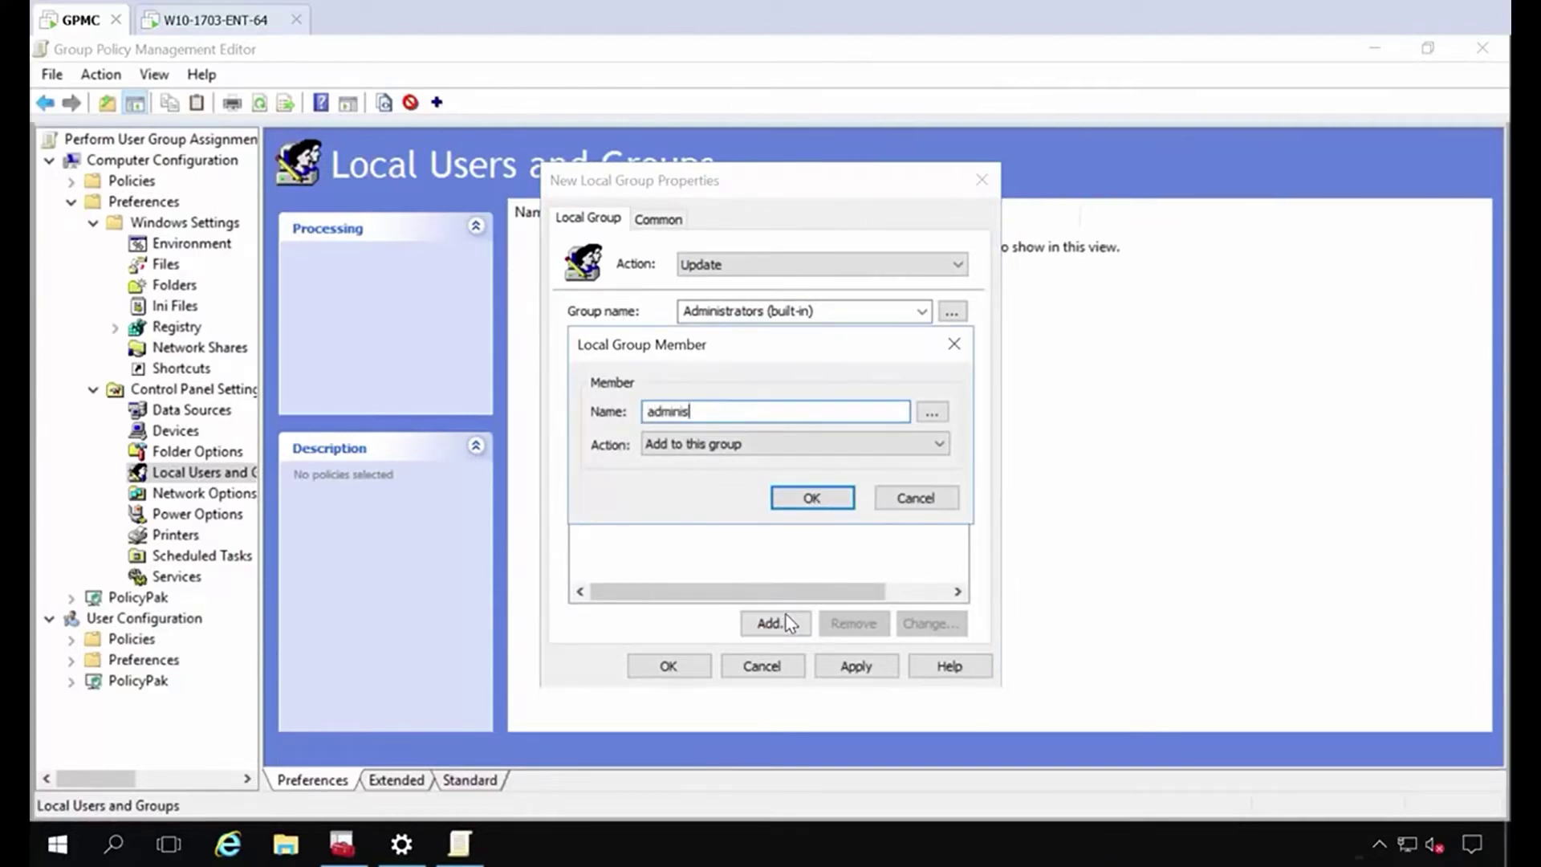
text(trator)
key(Return)
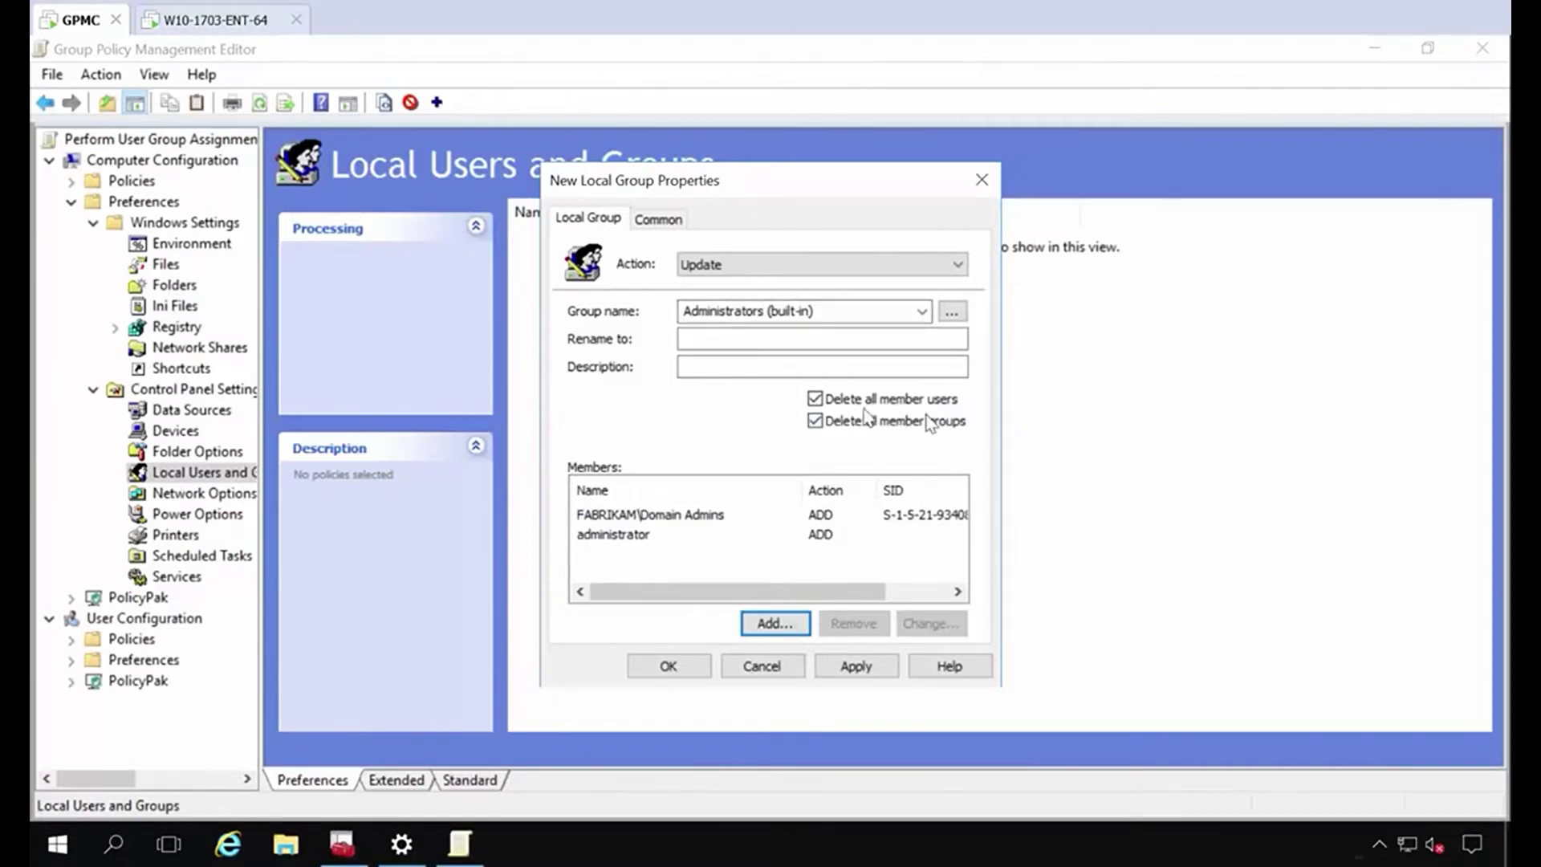
click(661, 670)
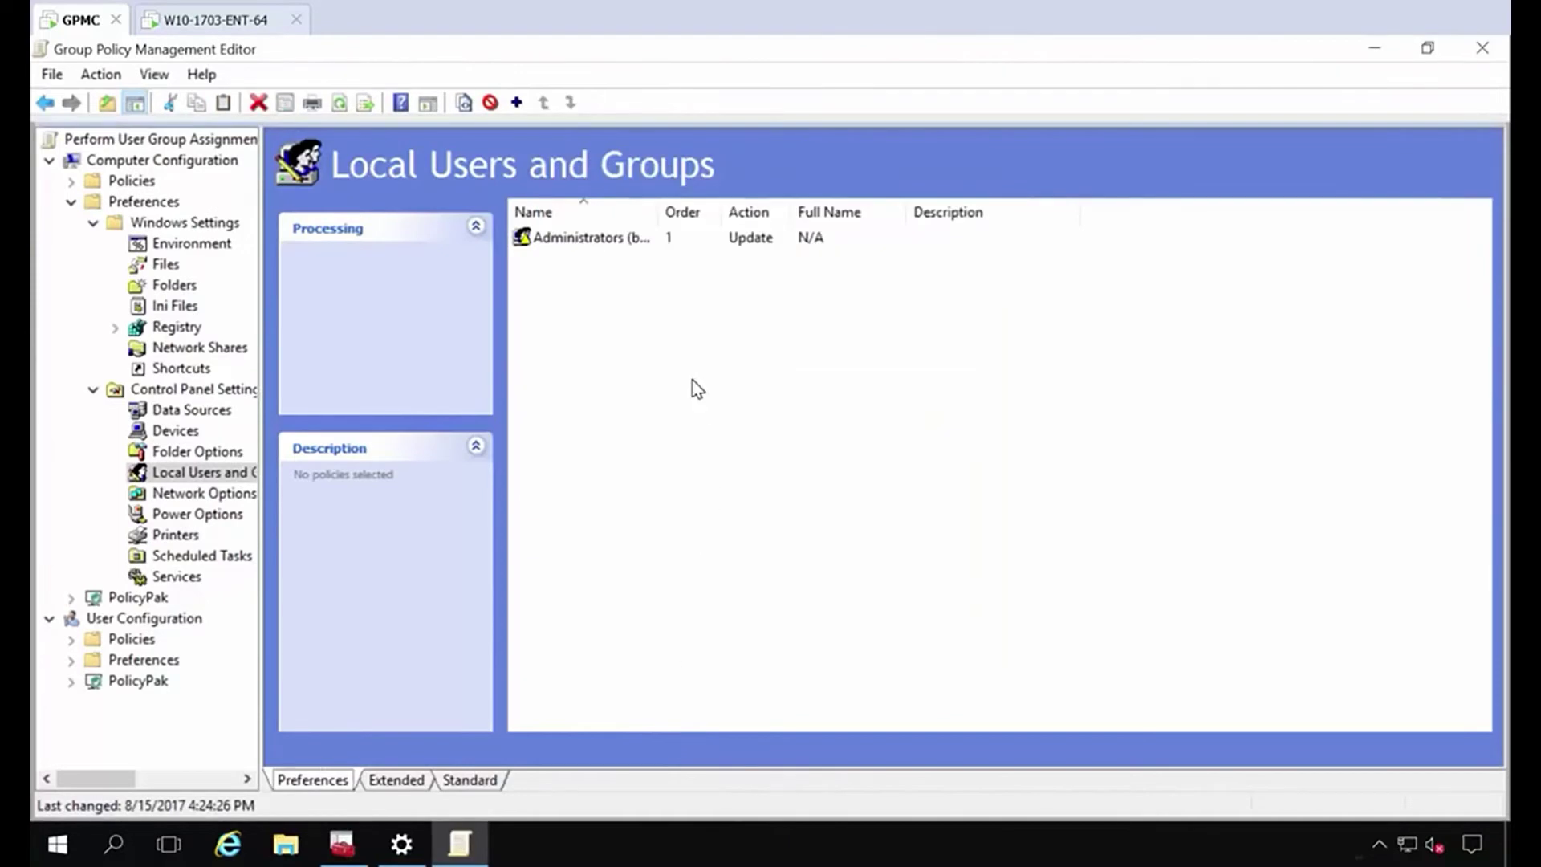
Restart the Windows 10 endpoint from the sign-in screen's power menu.
click(219, 32)
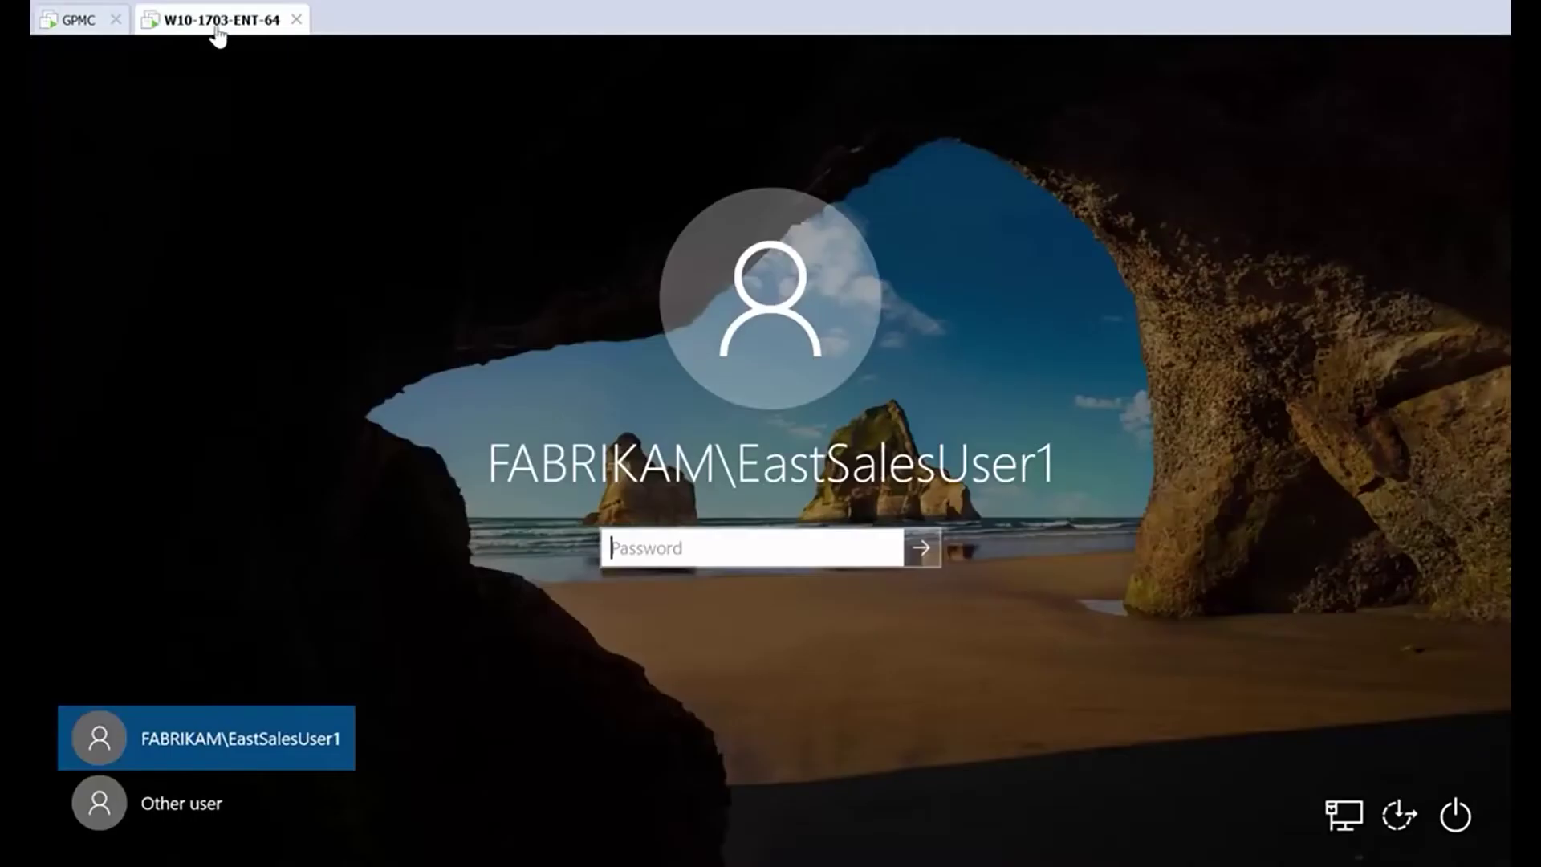
click(1464, 812)
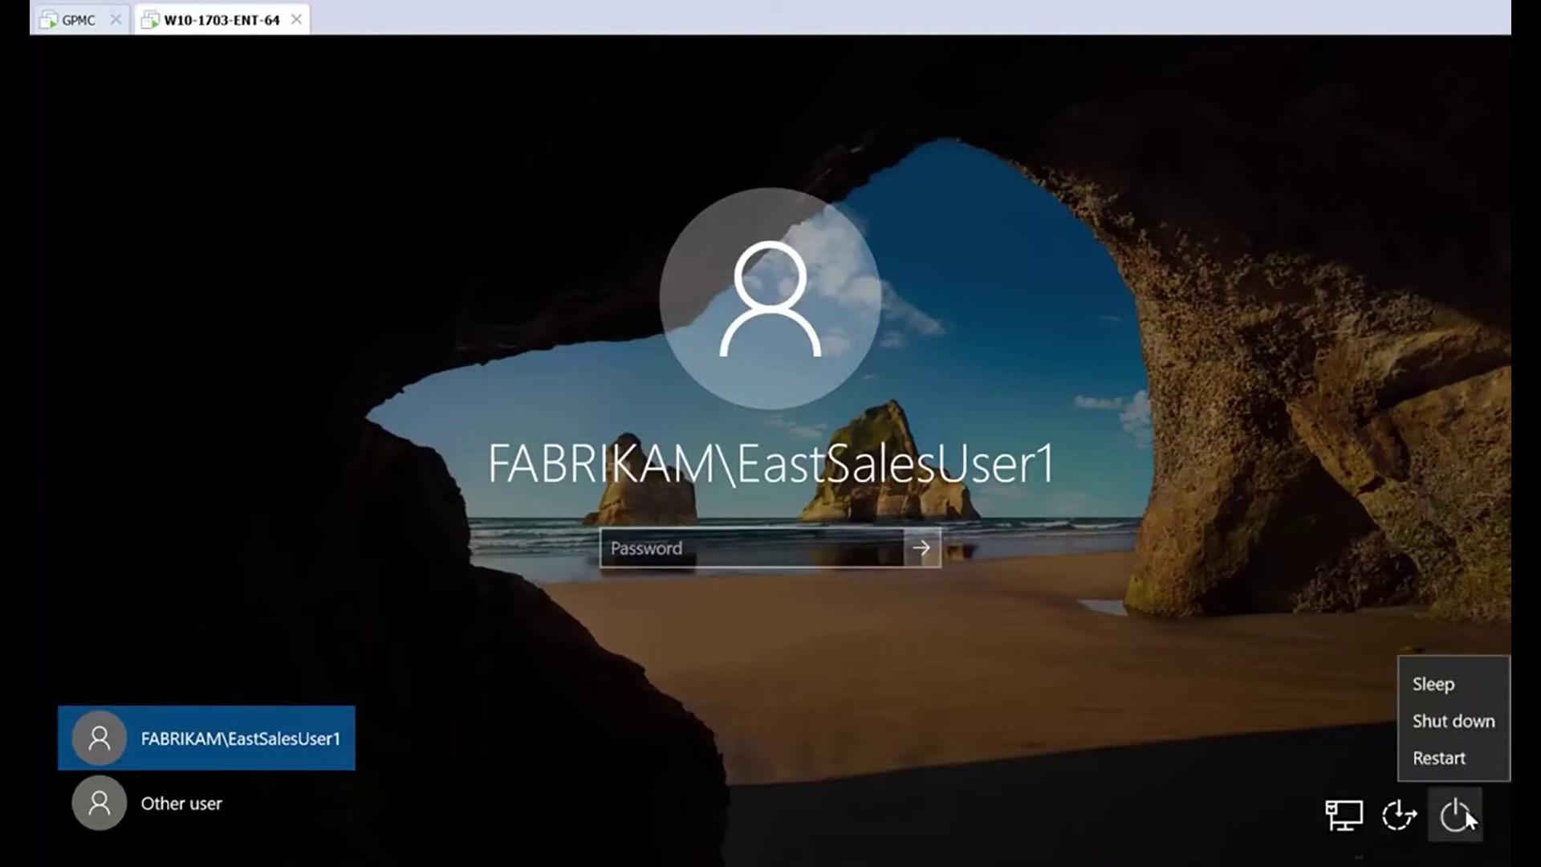
click(1457, 756)
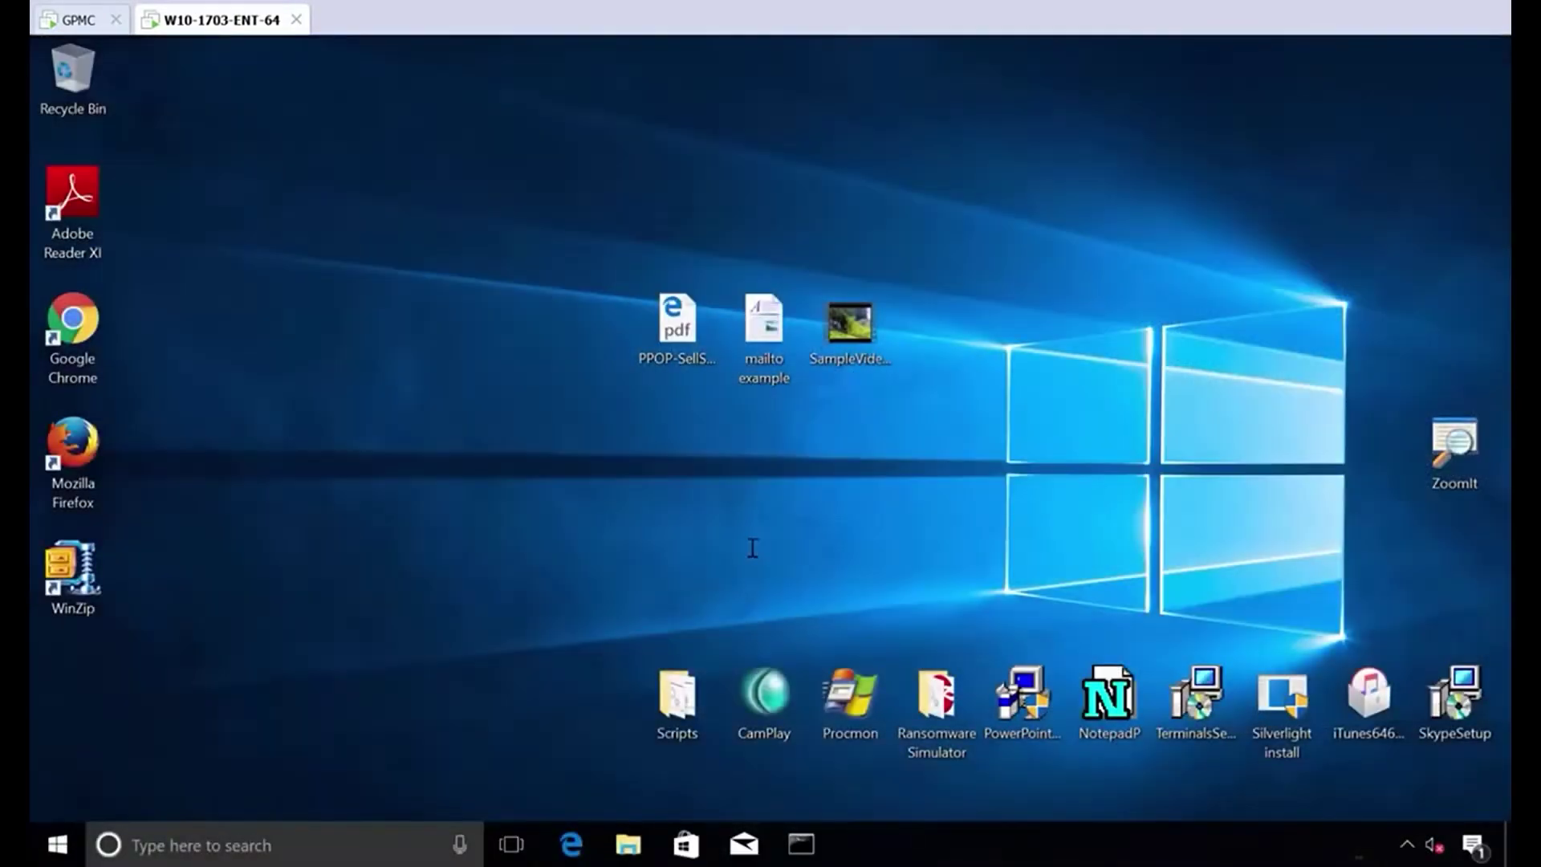
click(802, 844)
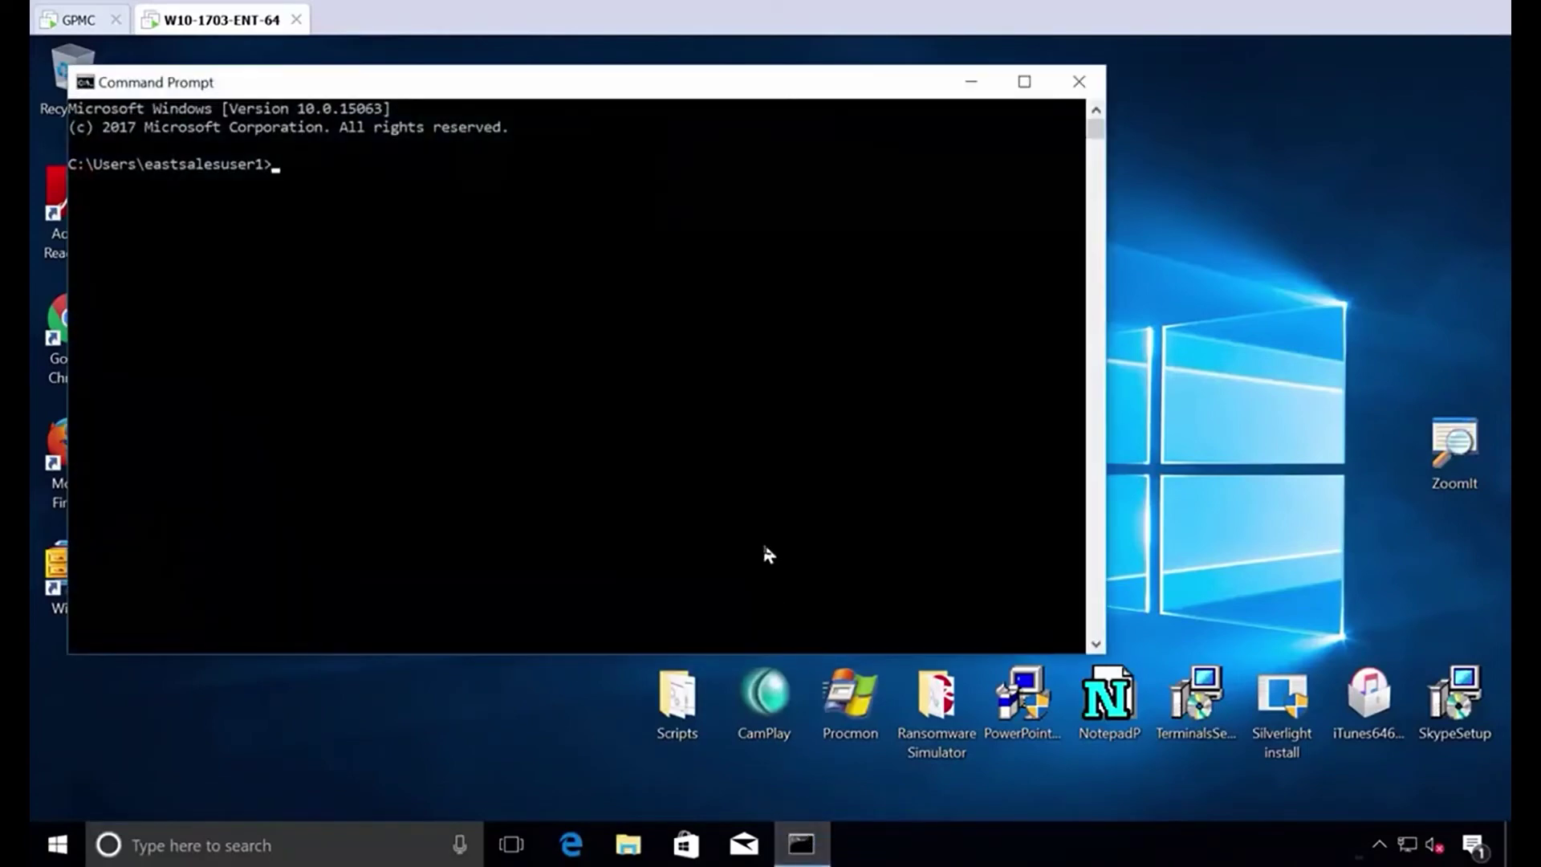
text(whoami /groups)
key(Return)
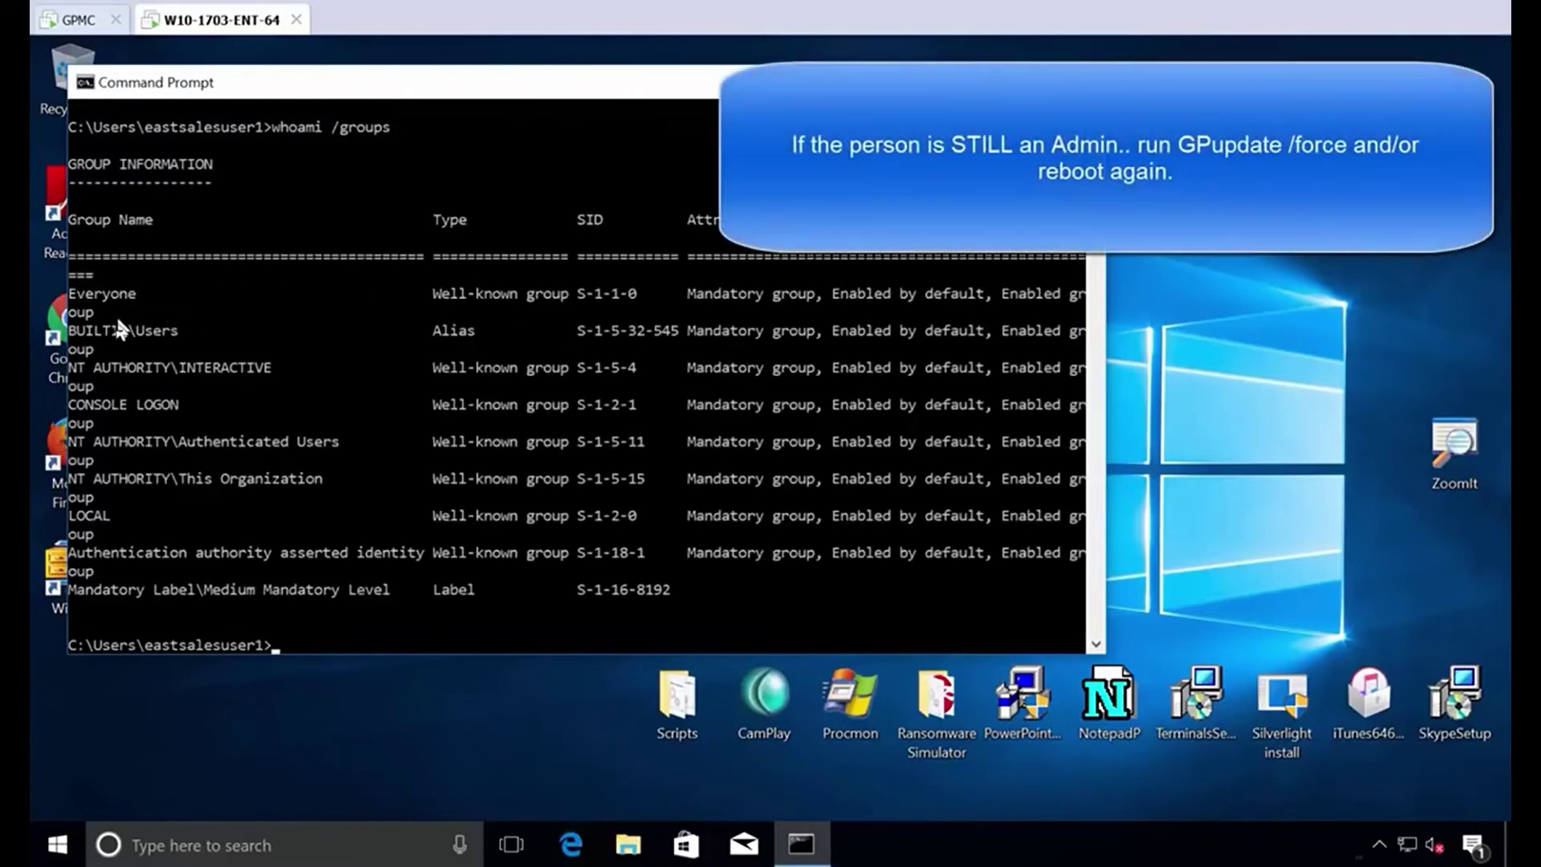
scroll(155, 333, down, 4)
drag(118, 327, 164, 337)
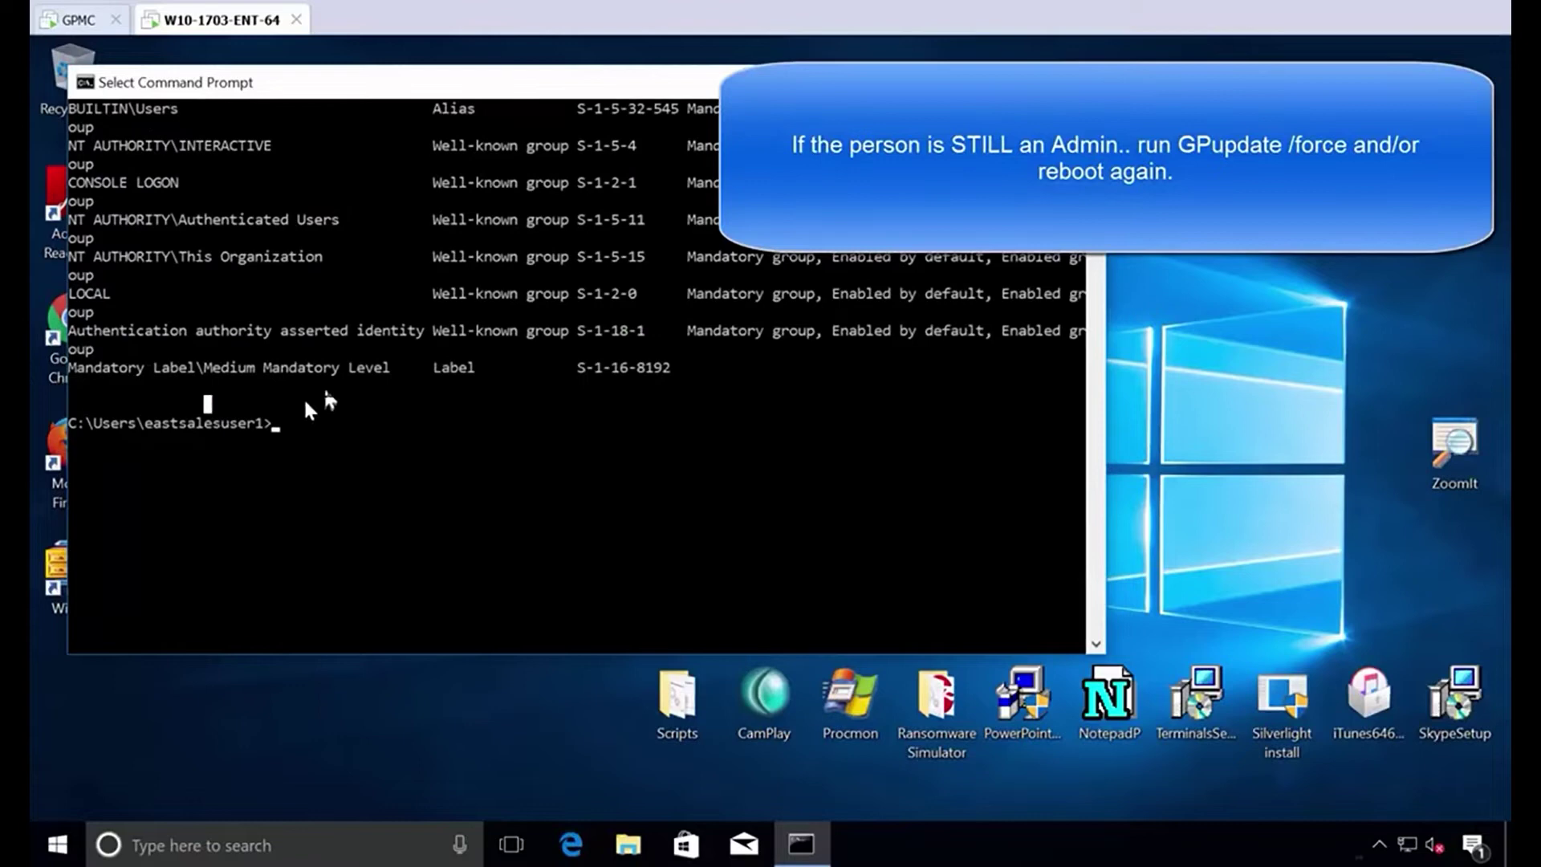
scroll(305, 402, up, 3)
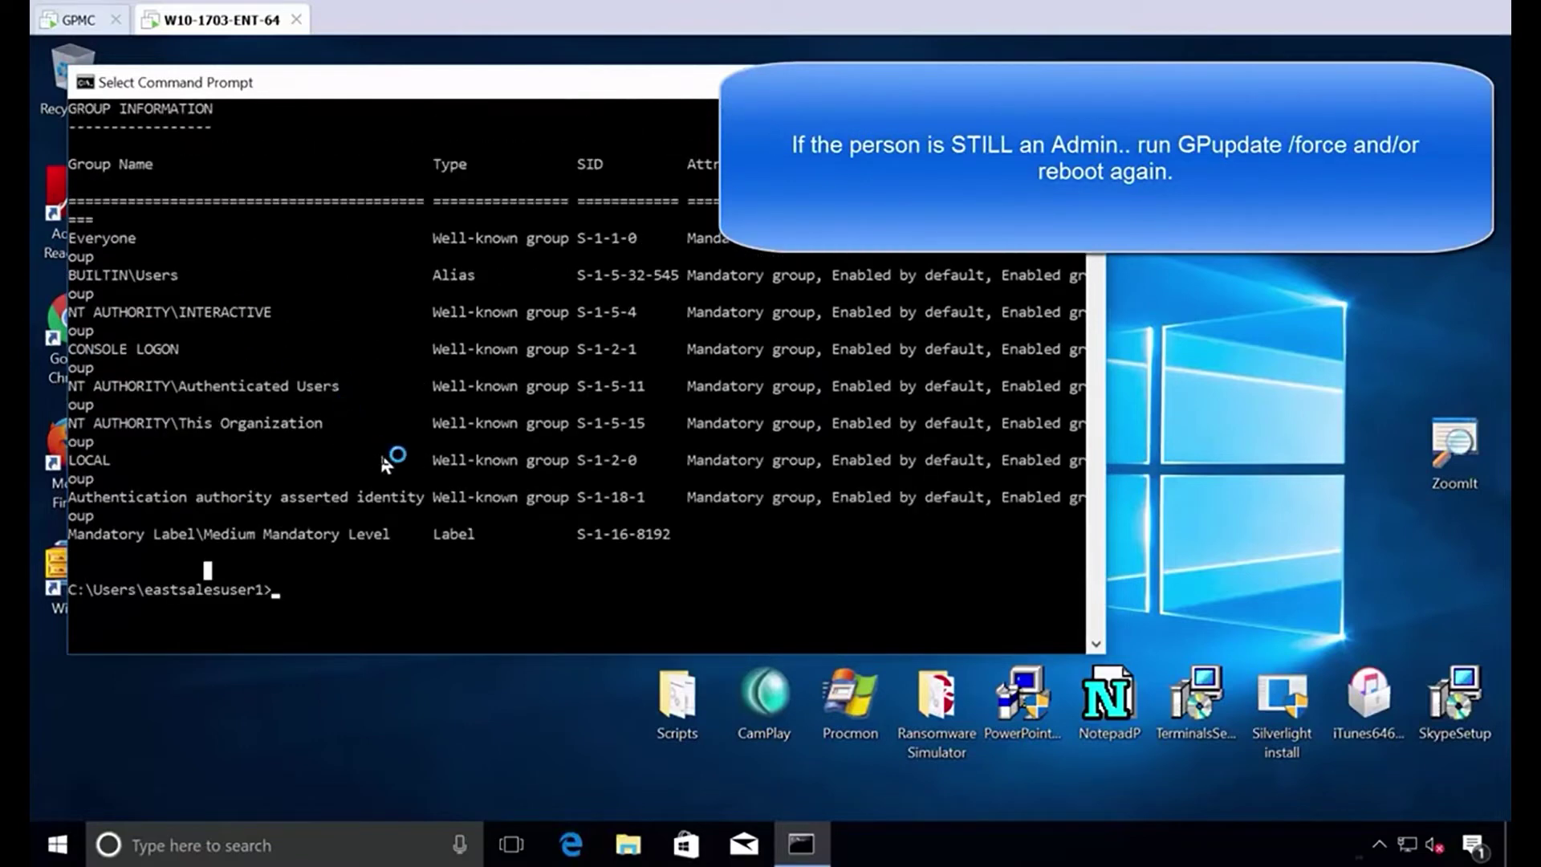
key(alt+F4)
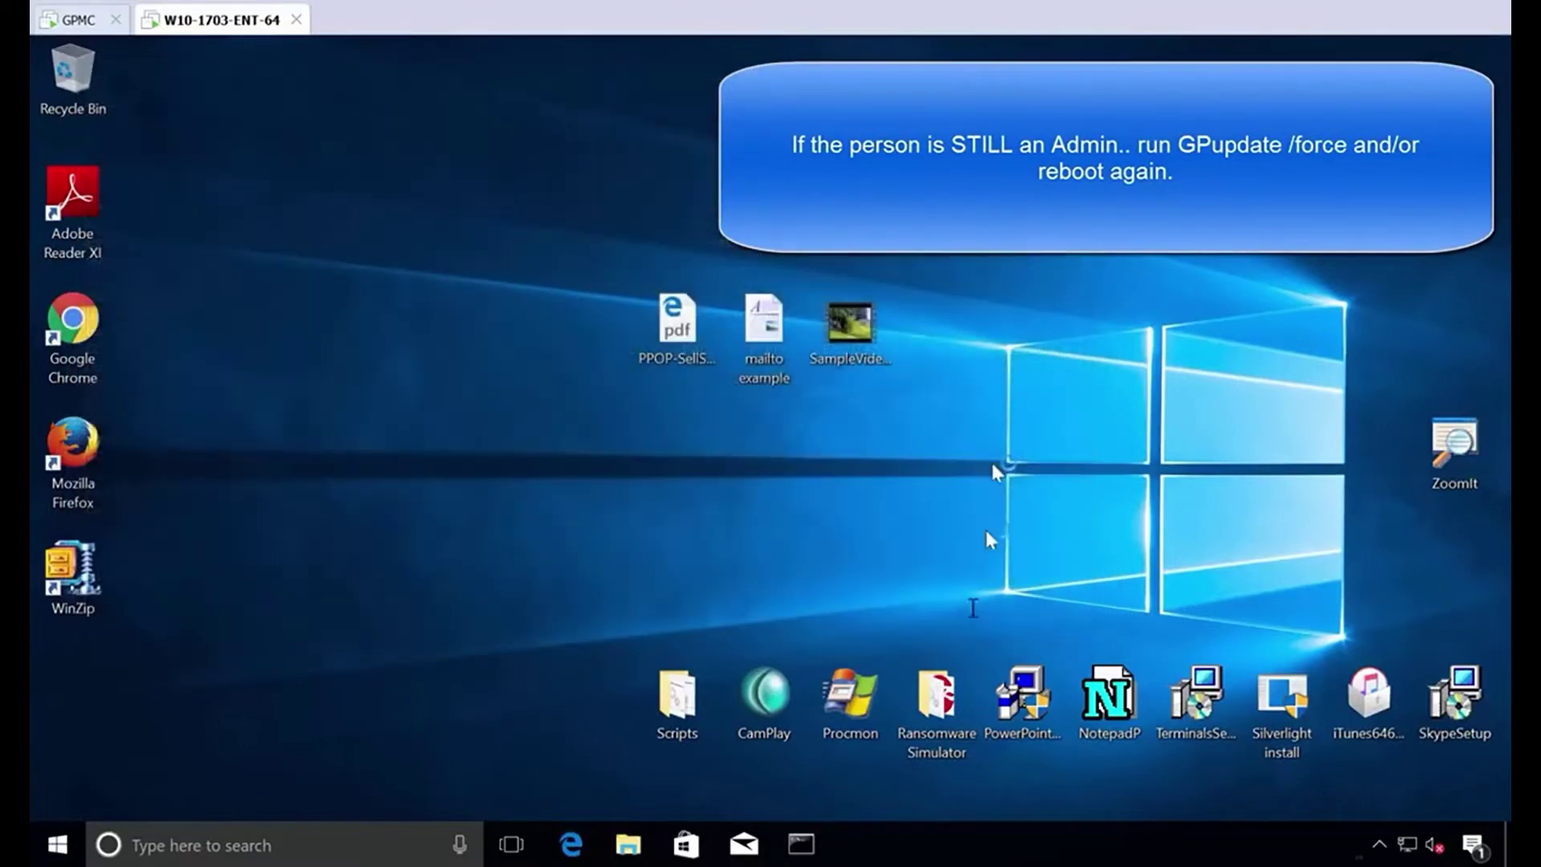
right_click(800, 843)
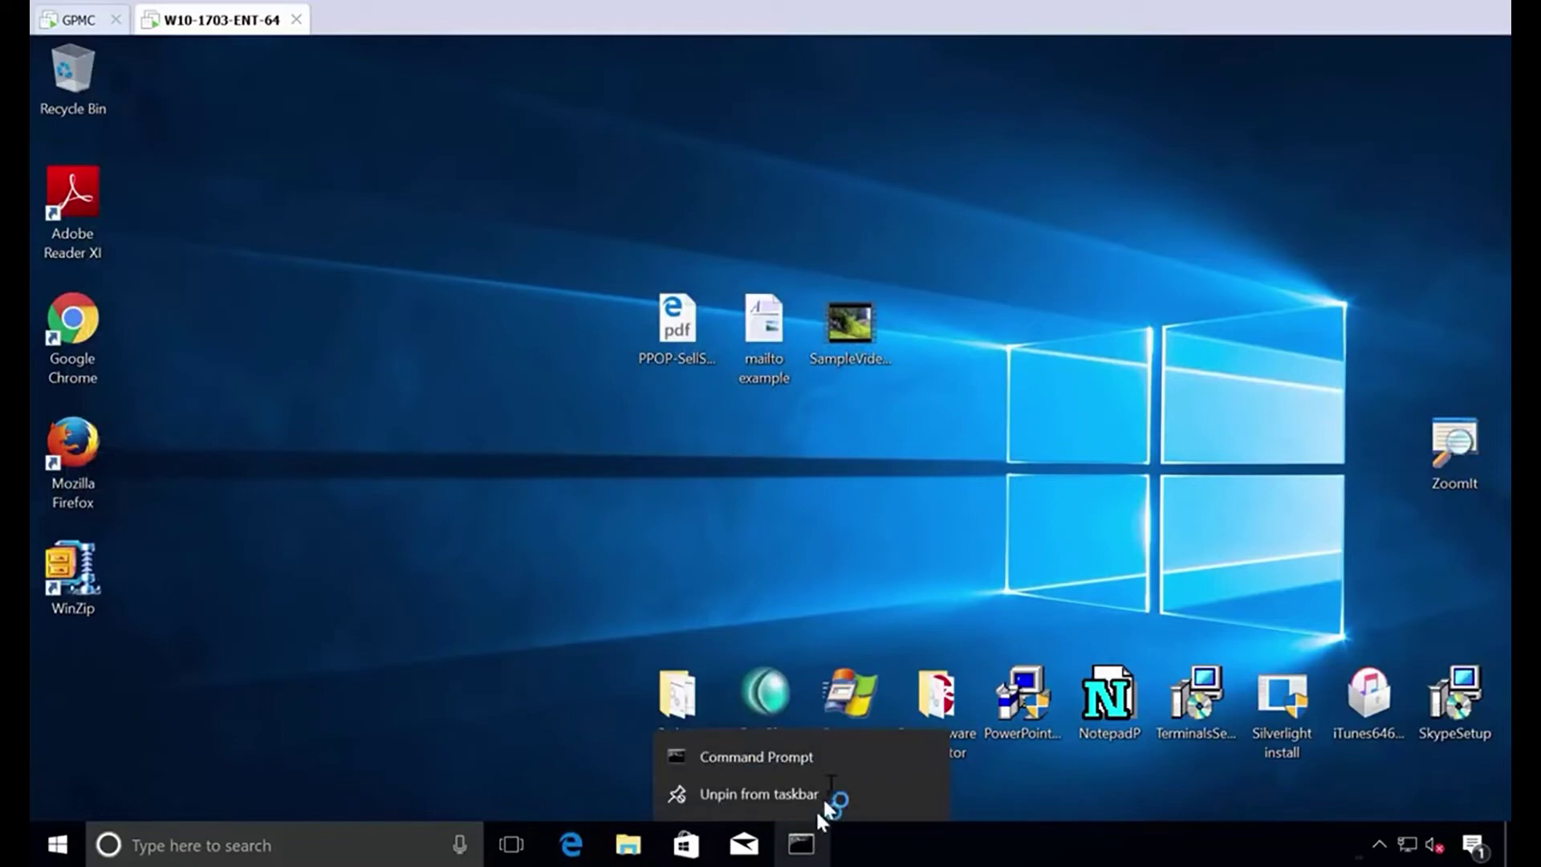
right_click(835, 754)
click(902, 650)
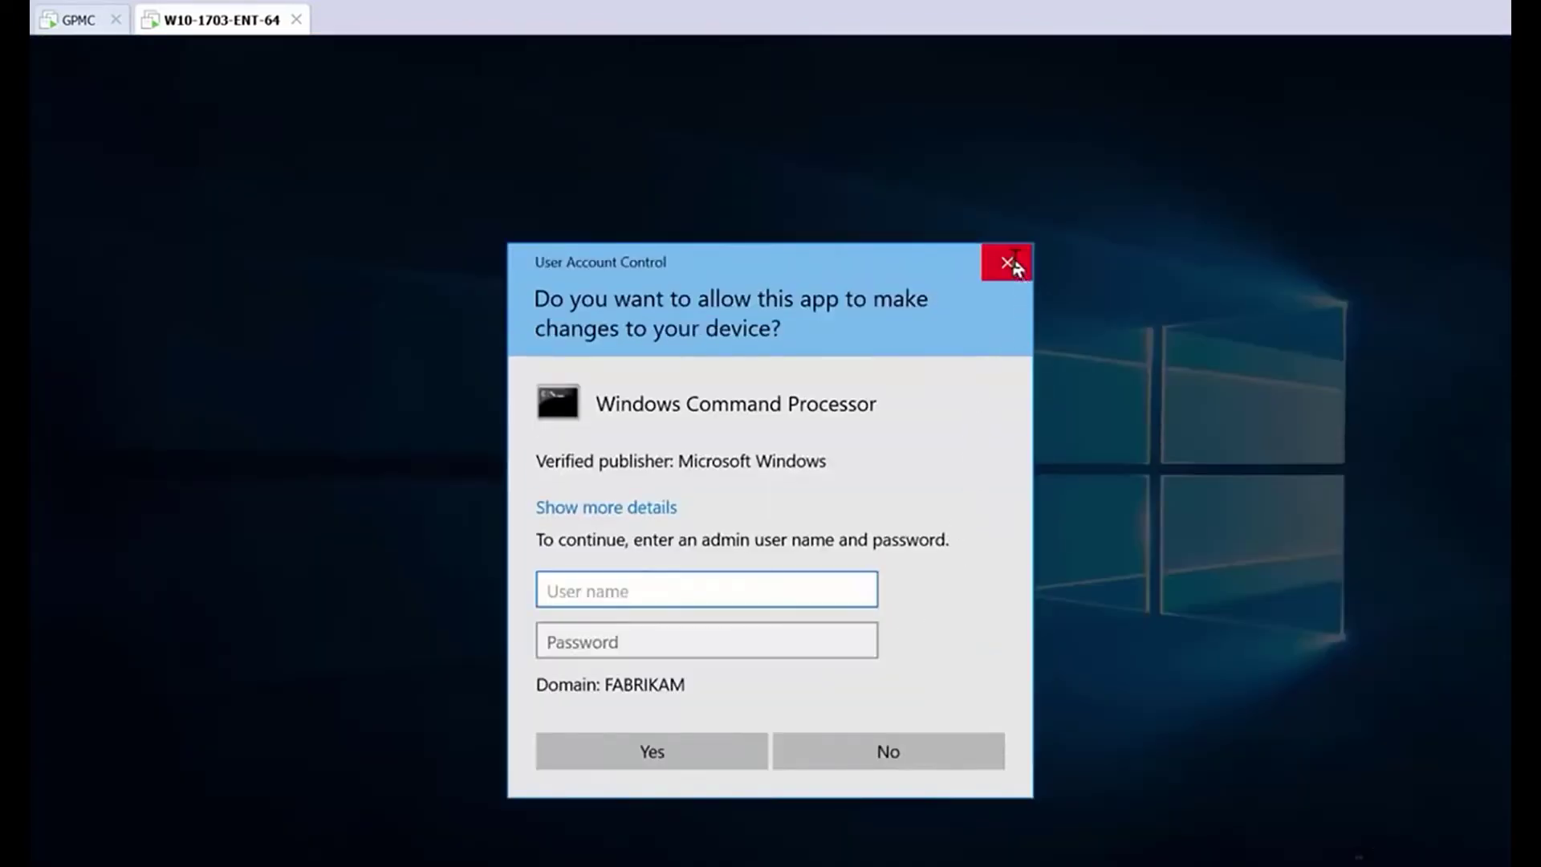
click(1007, 263)
right_click(65, 849)
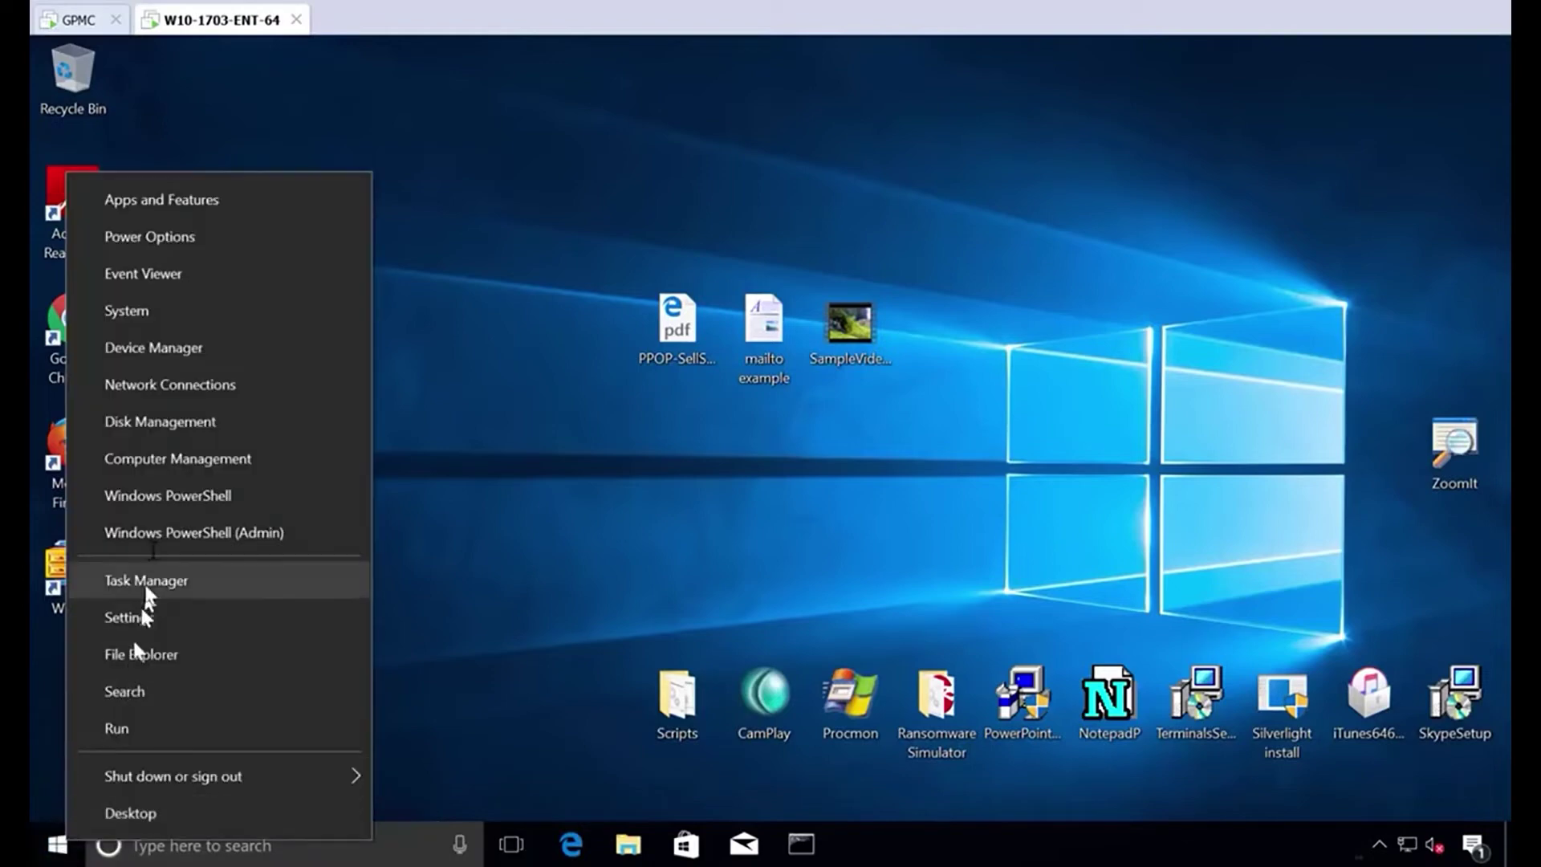
click(182, 353)
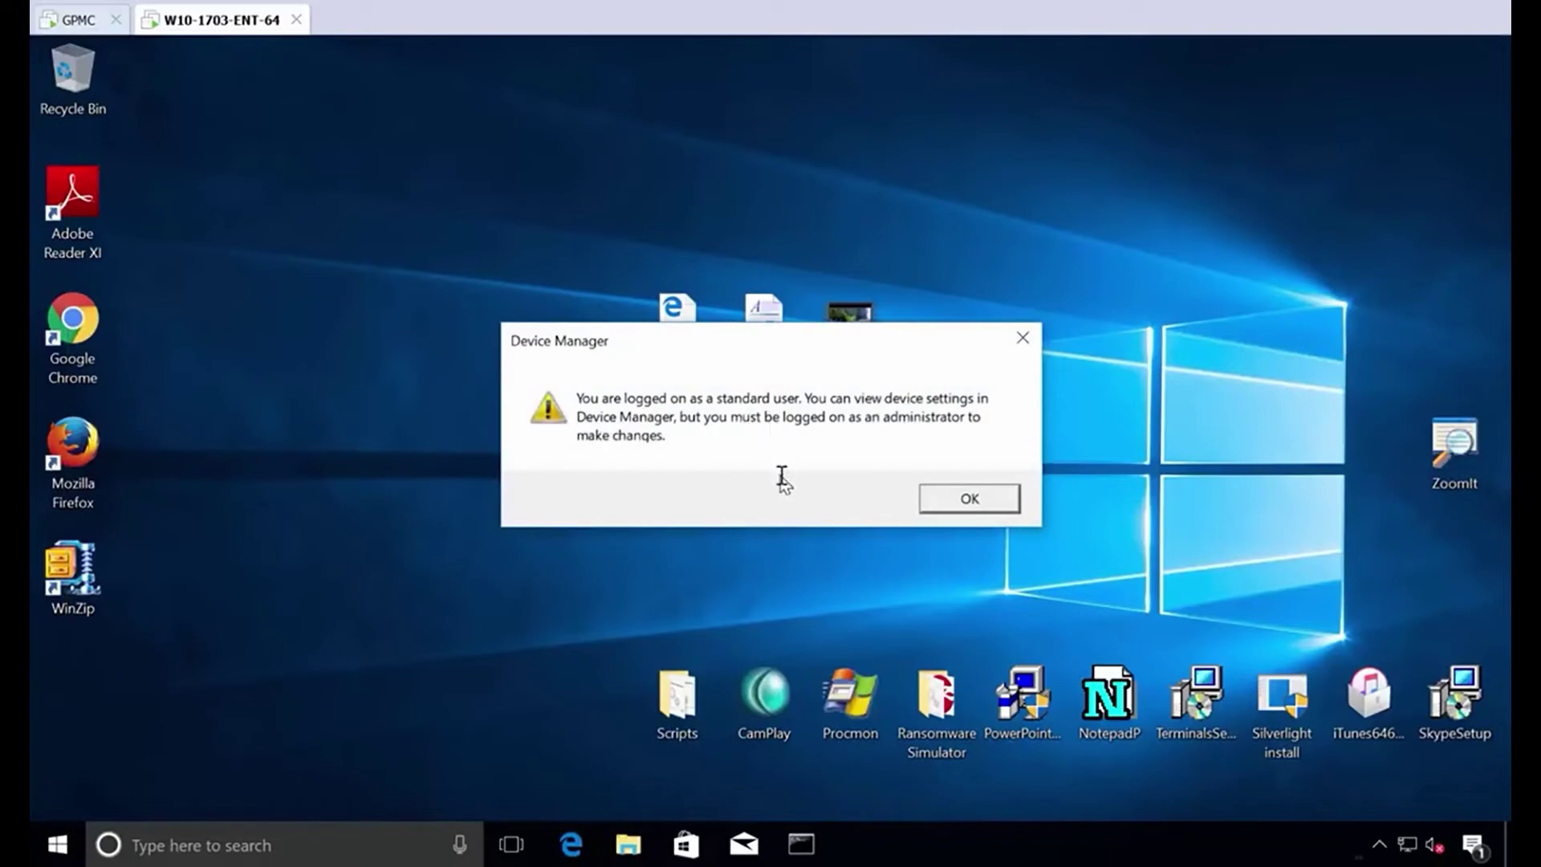
click(971, 499)
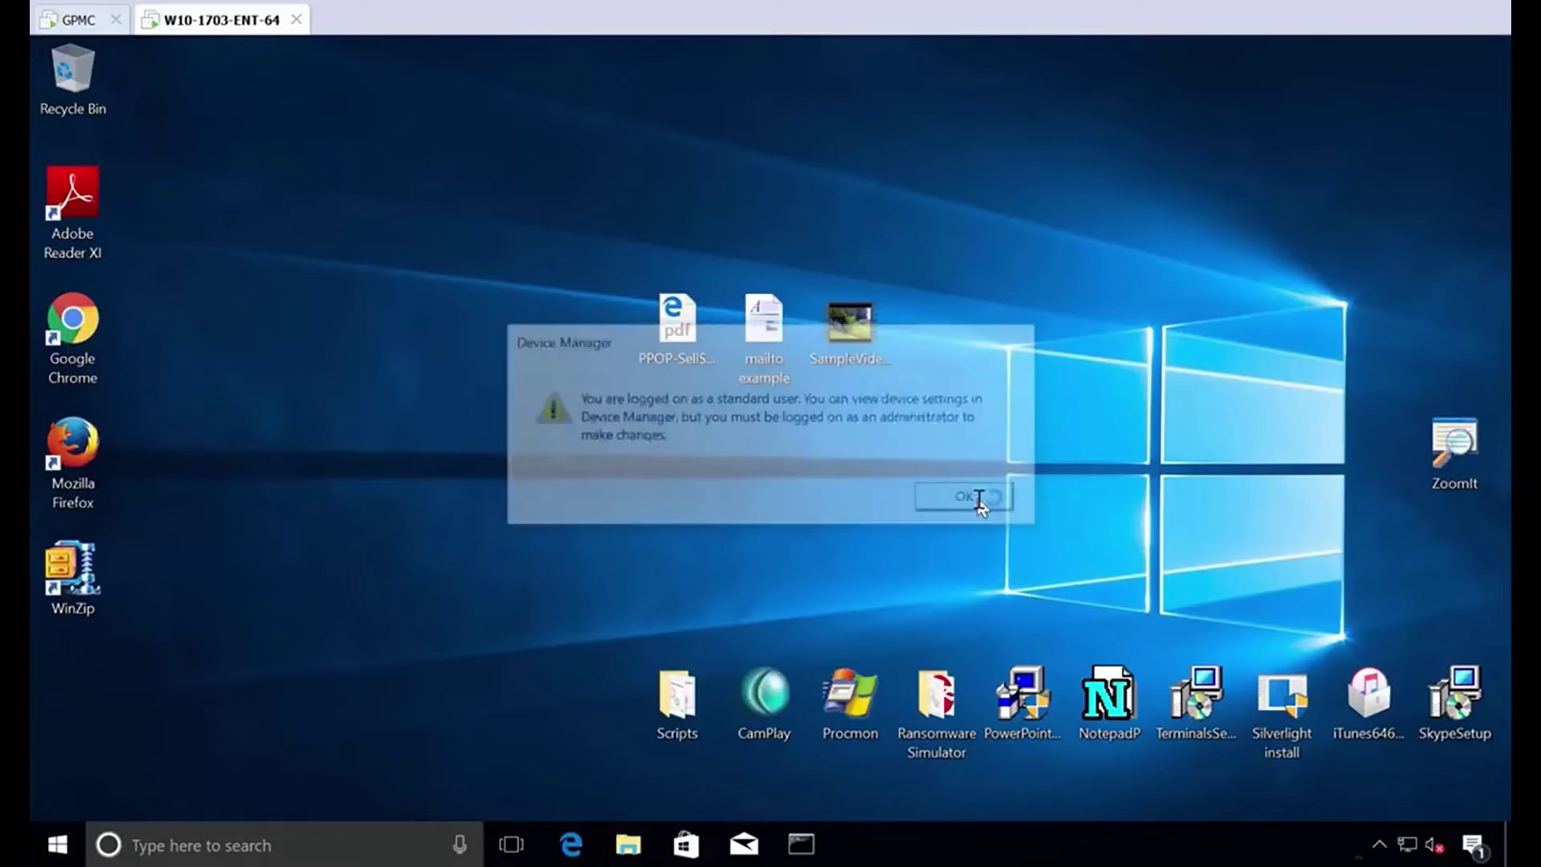
click(999, 102)
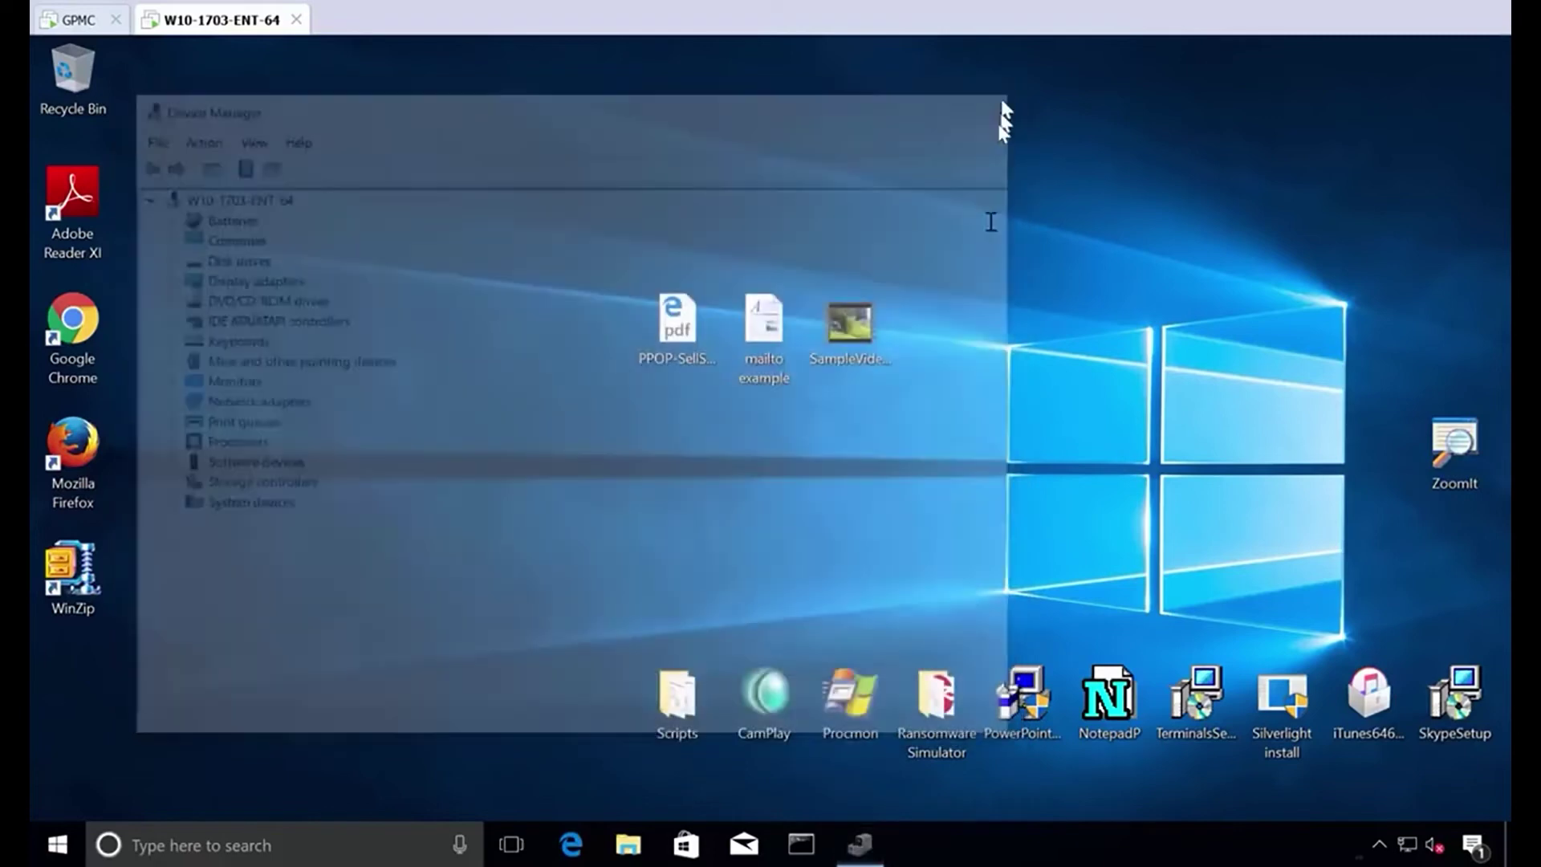
double_click(872, 710)
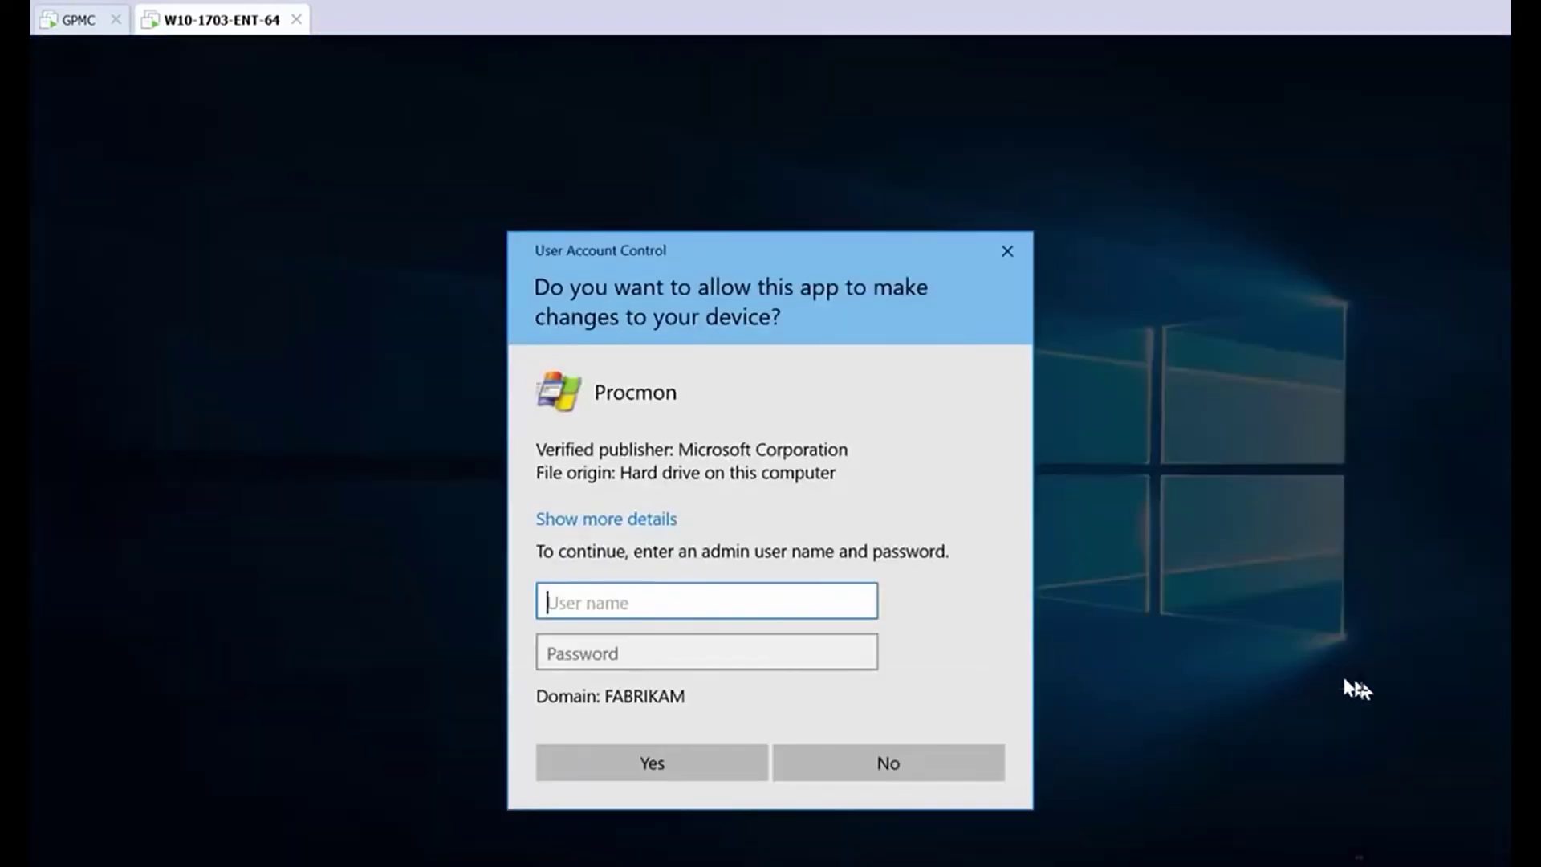
click(1008, 250)
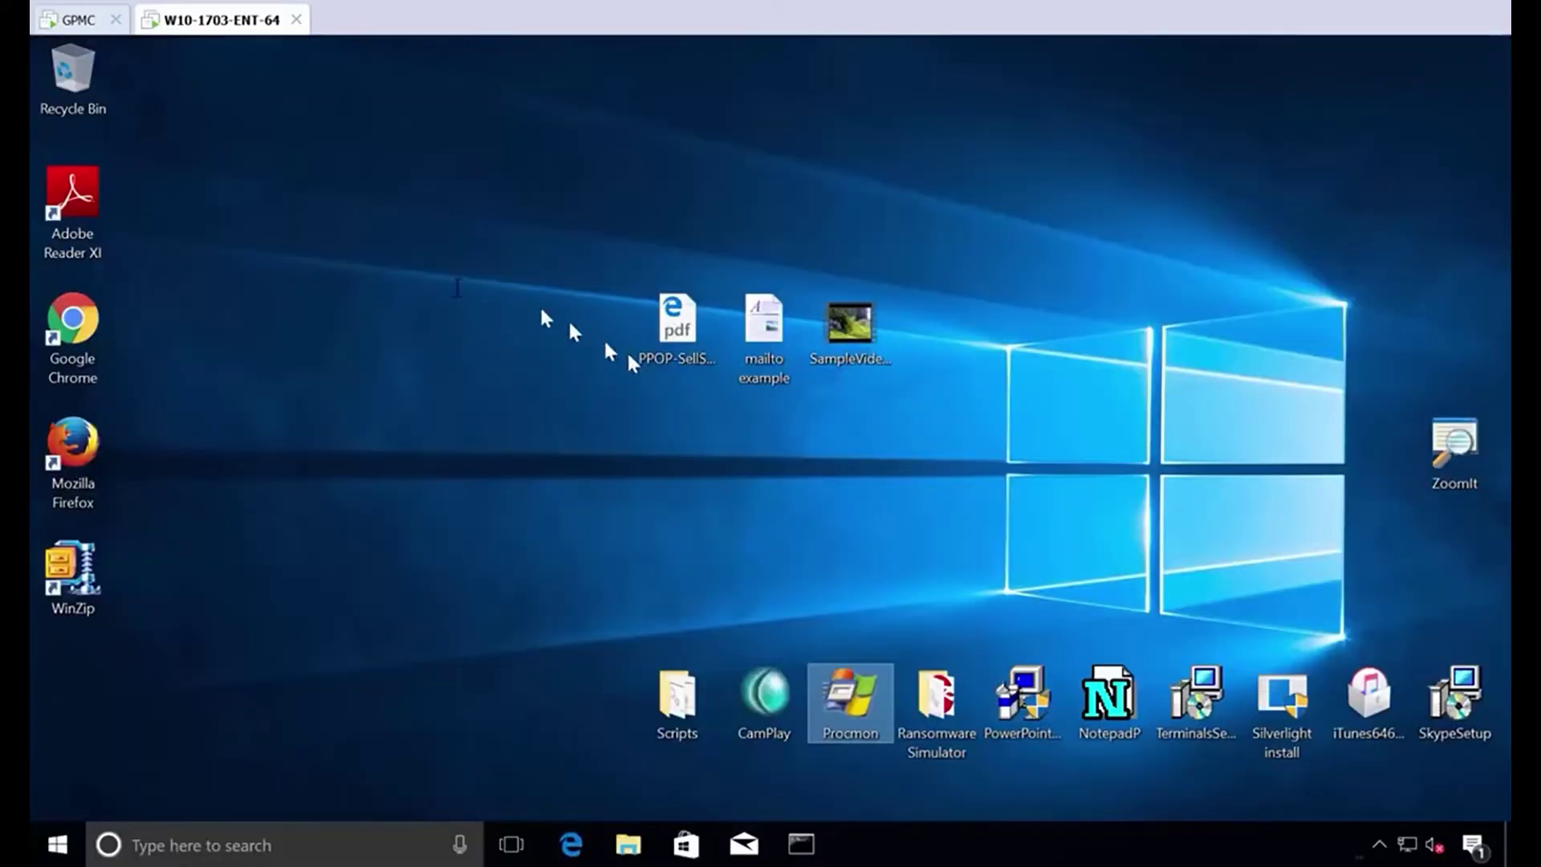
On the domain controller, create a GPO named 'PPLPM Elevate when needed' linked to East Sales Users.
click(77, 24)
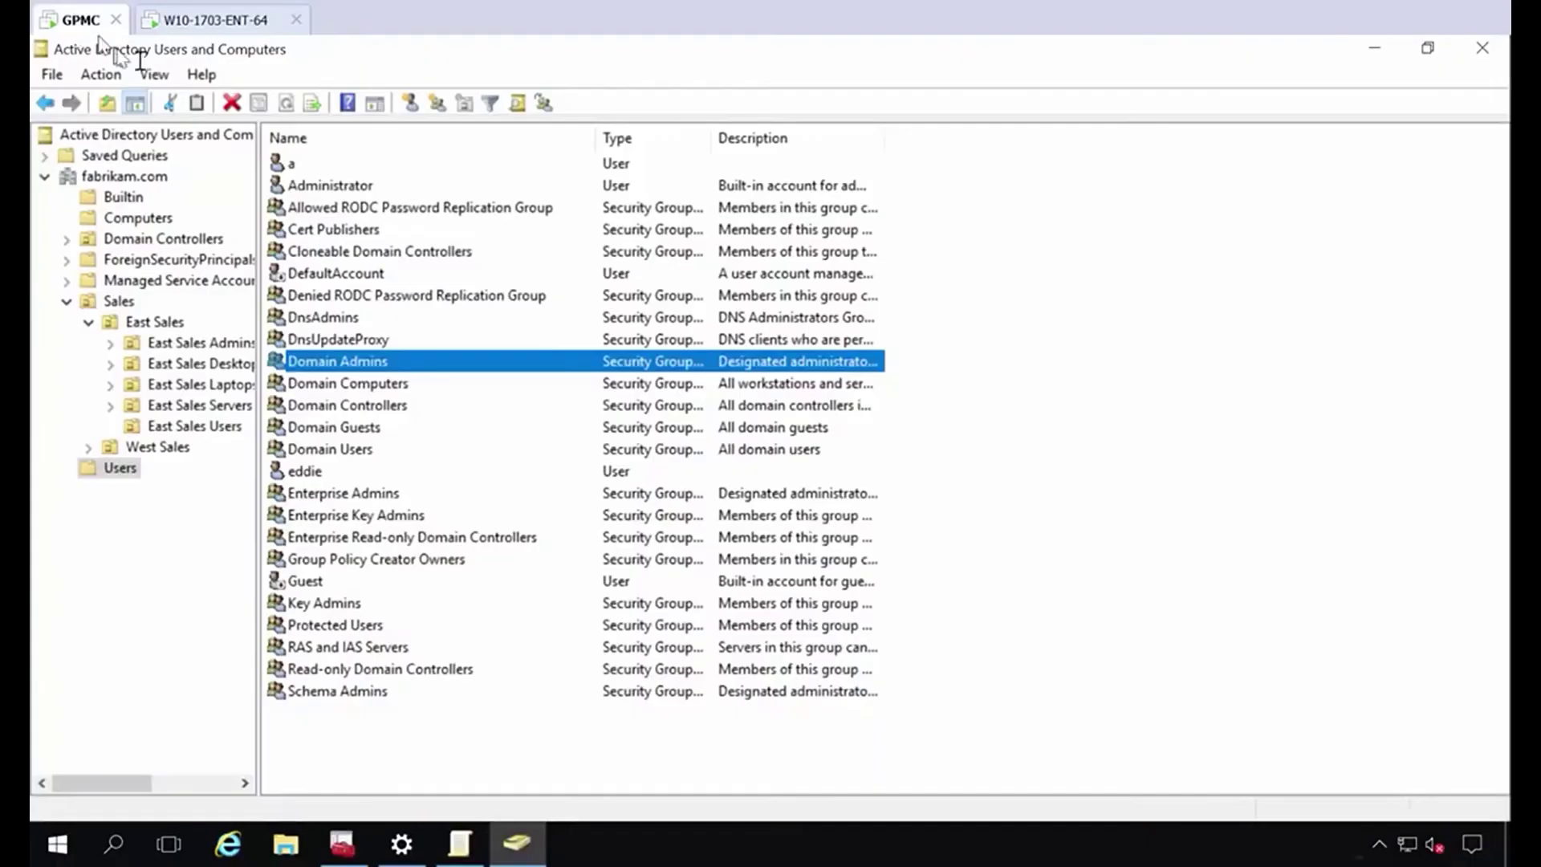
click(353, 849)
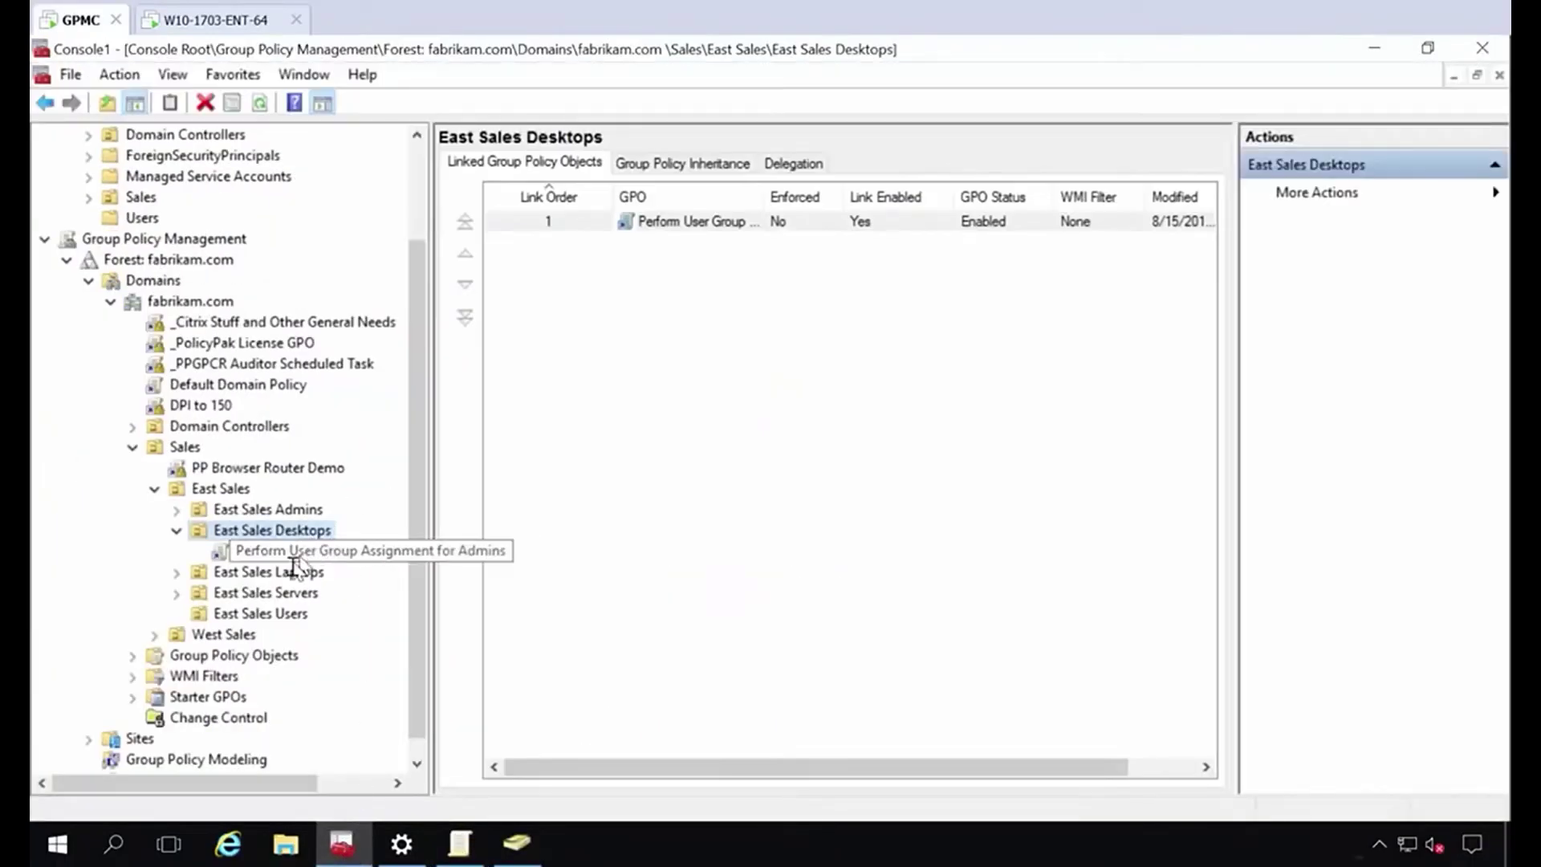
click(288, 614)
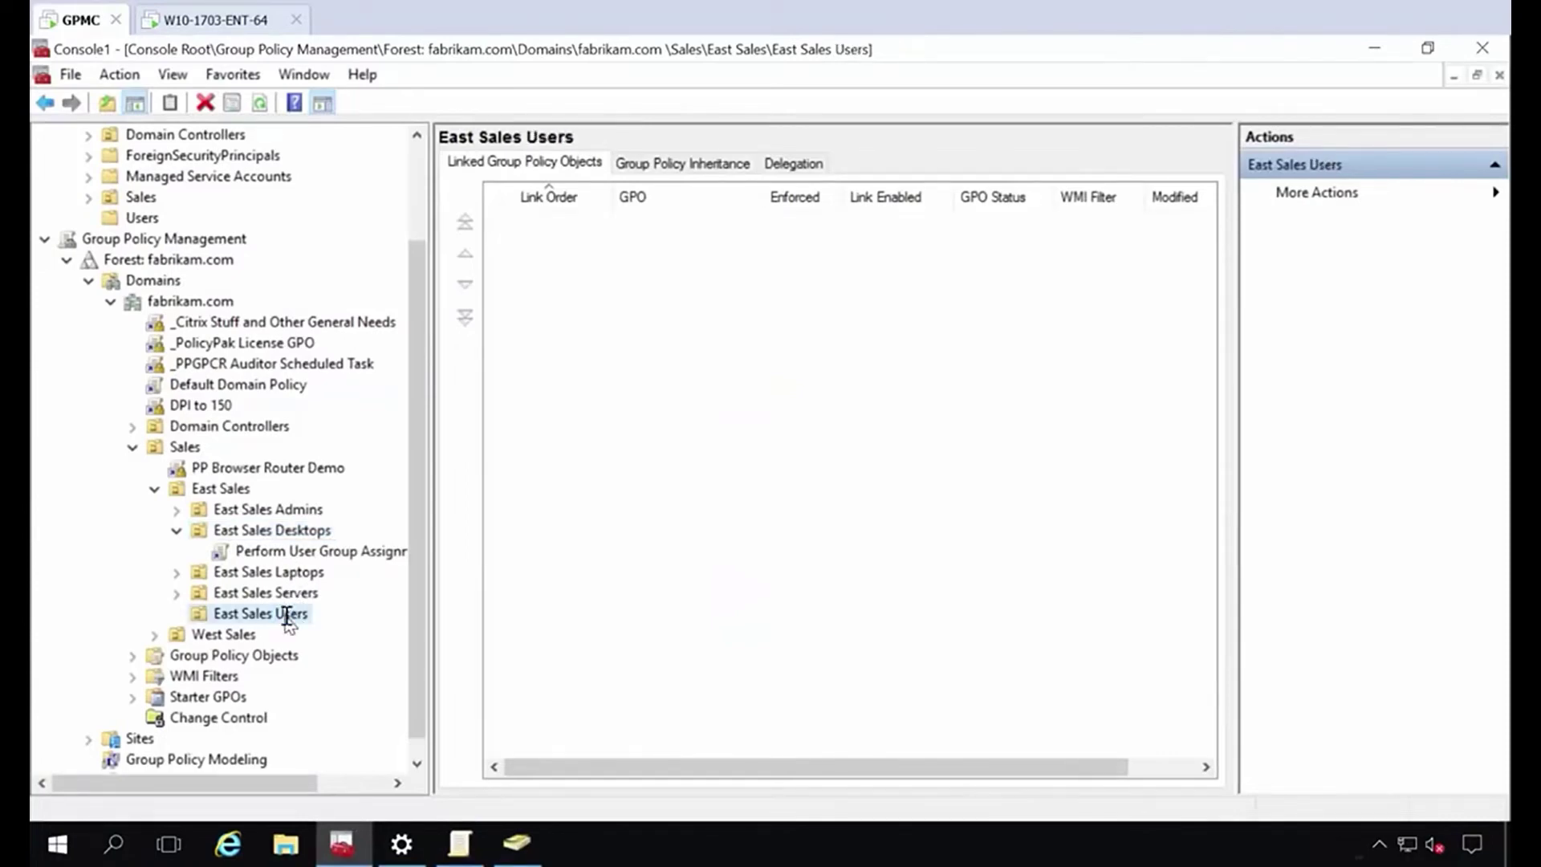
scroll(288, 619, down, 1)
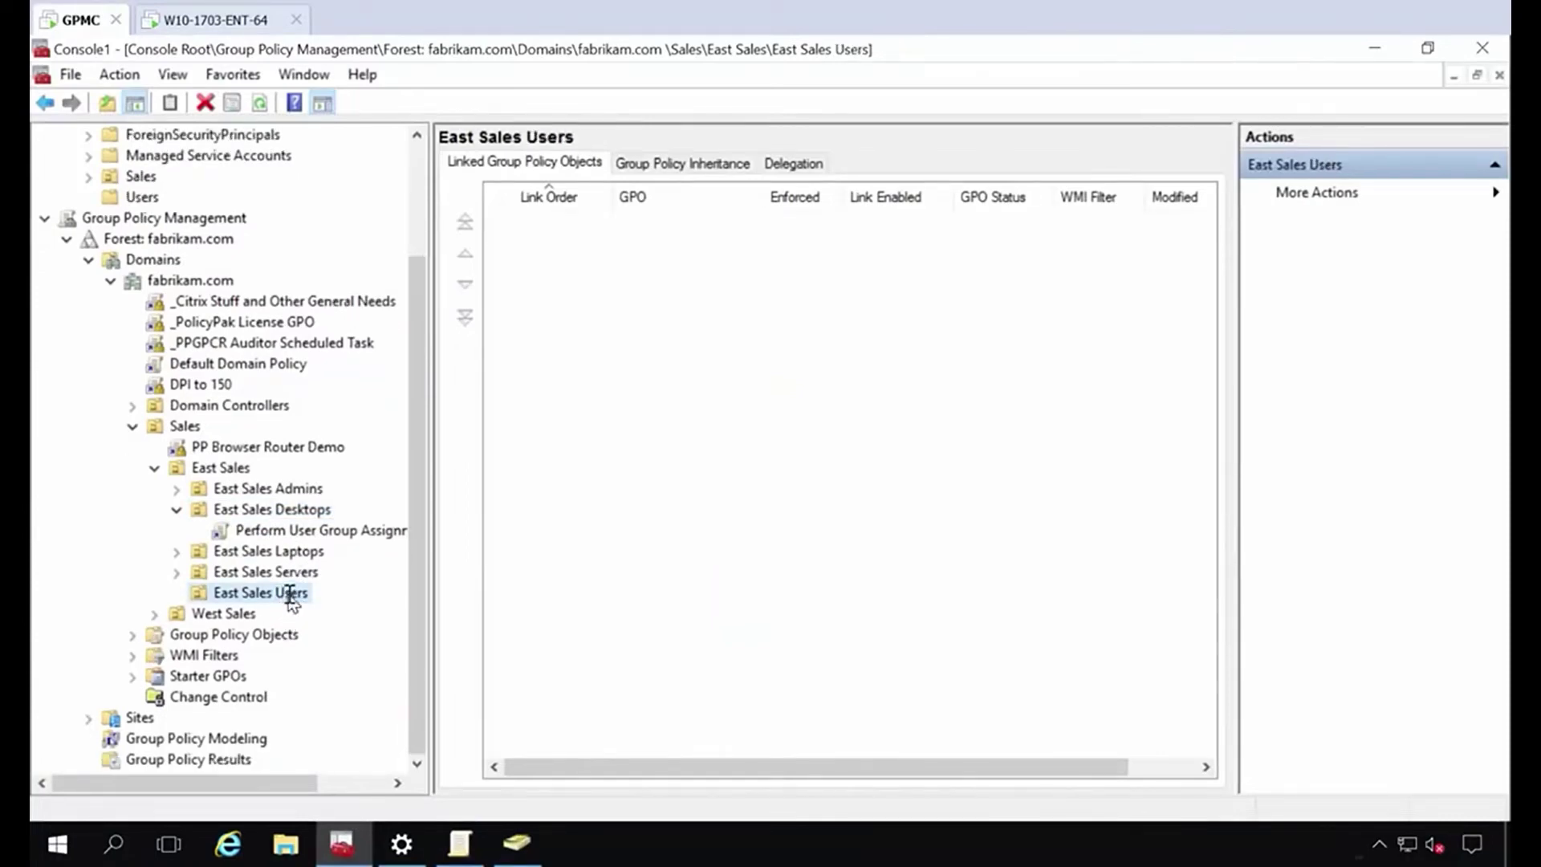
right_click(290, 600)
click(461, 201)
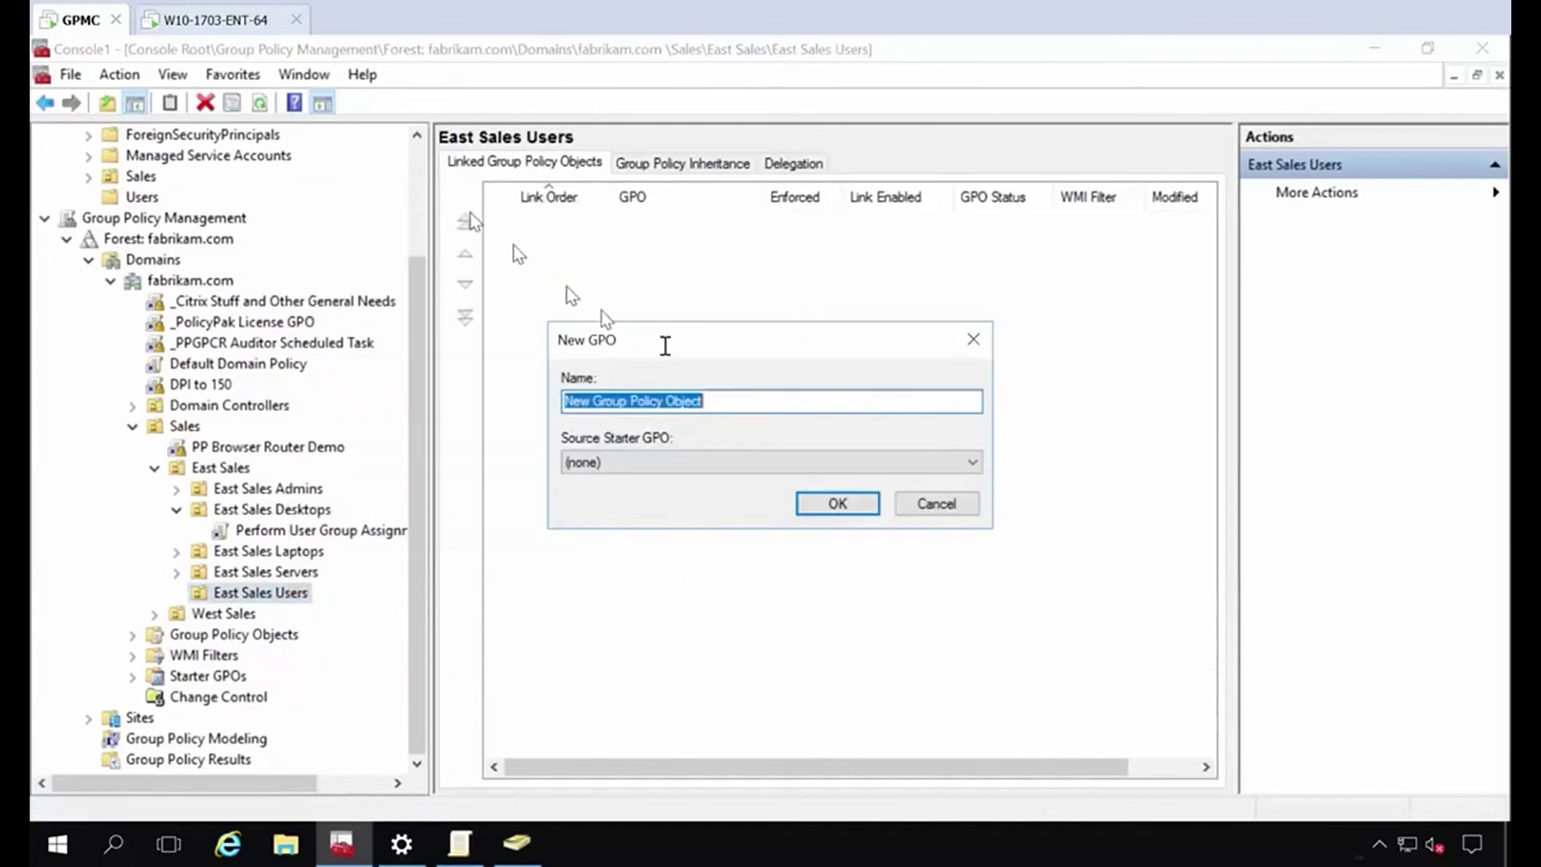
text(PPLPM)
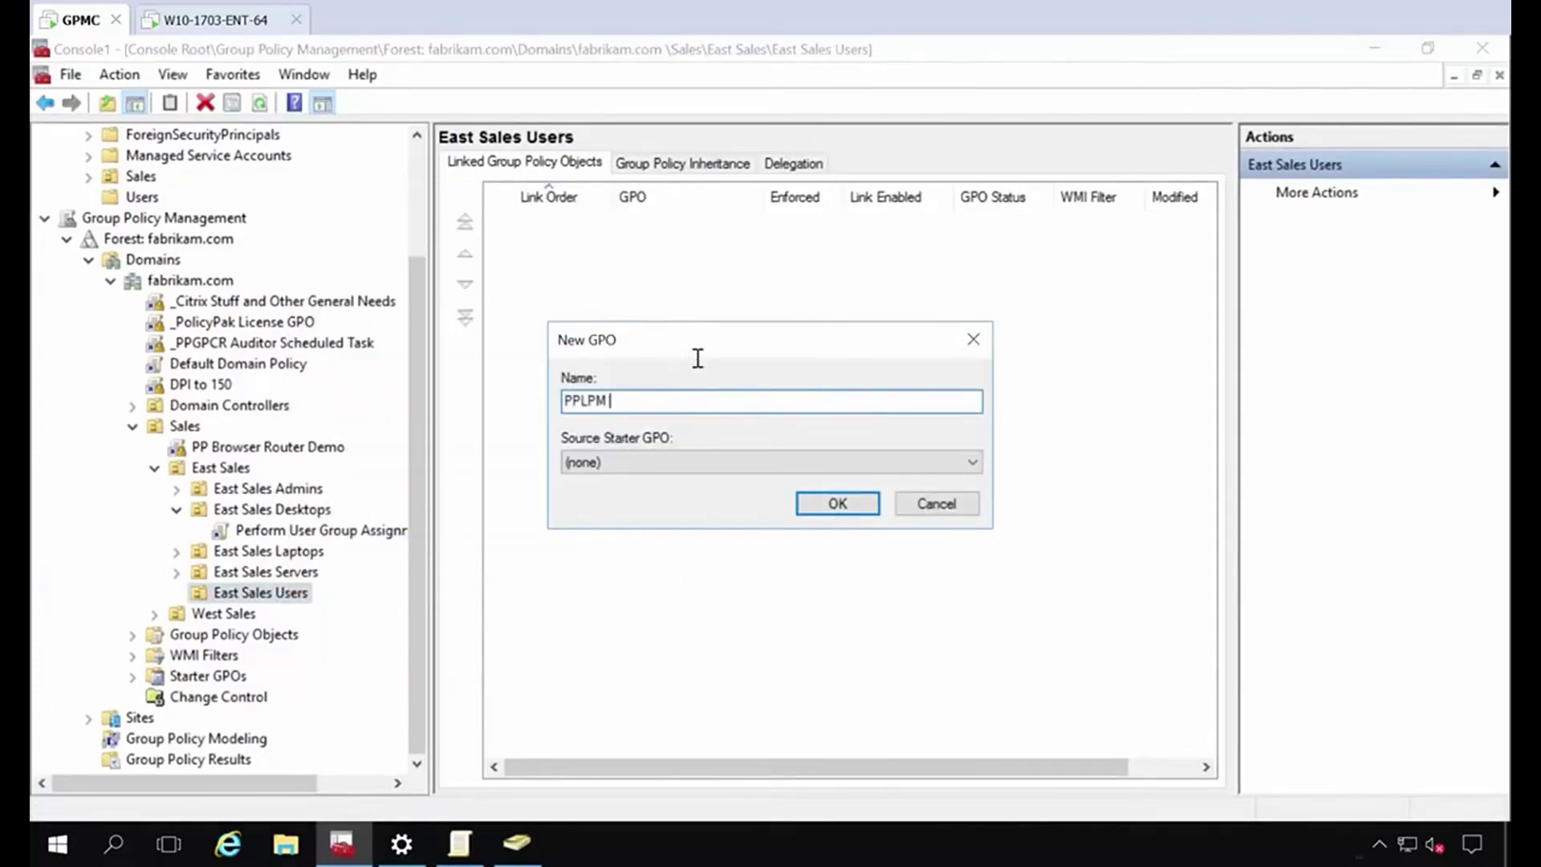
text( Elevate when neede)
key(Return)
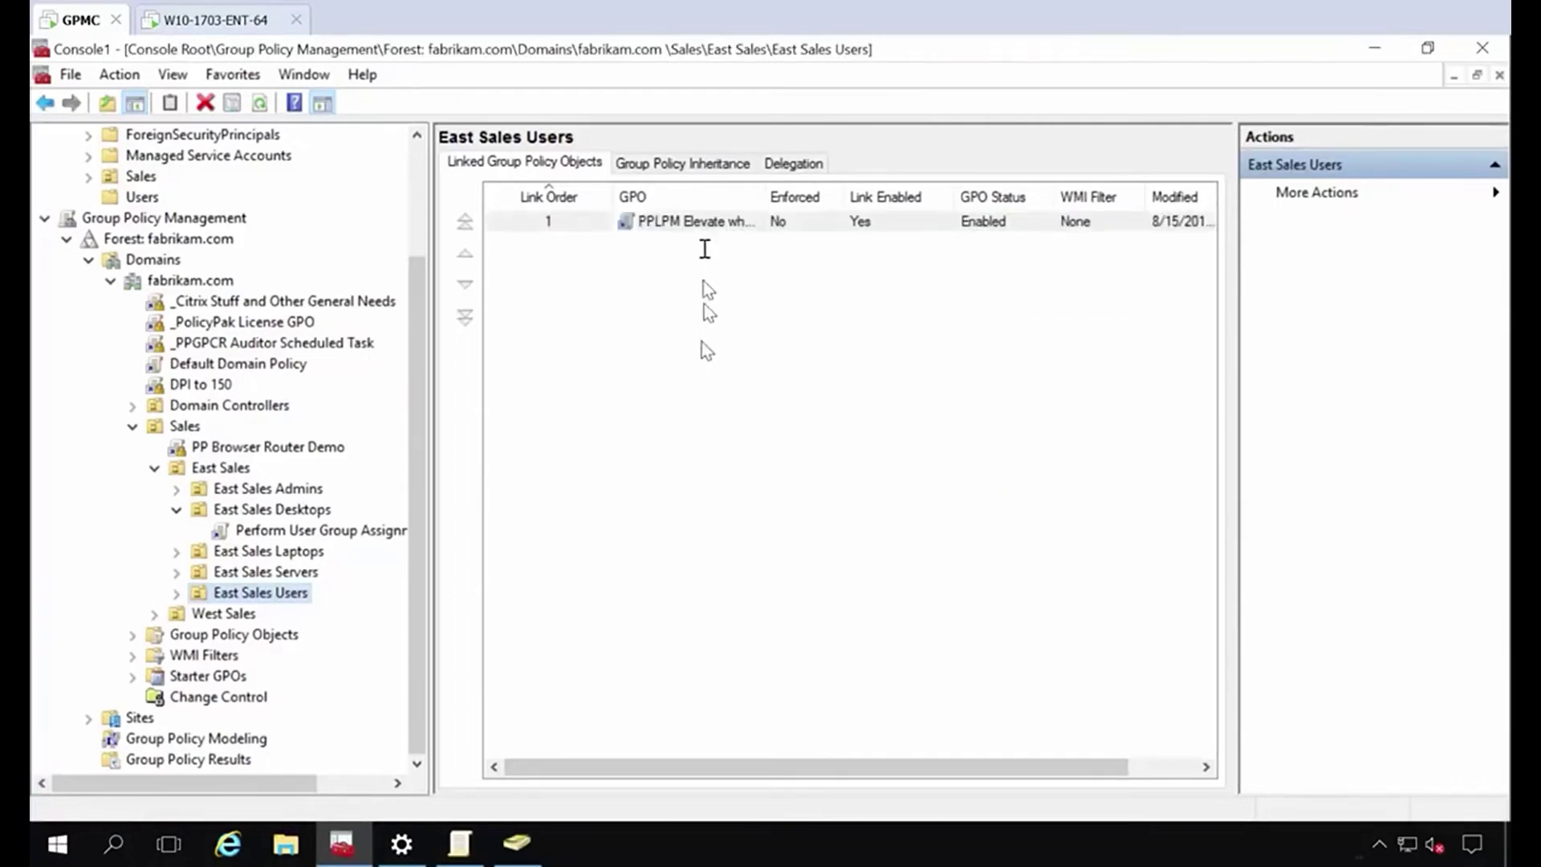
Open the new 'PPLPM Elevate when needed' GPO link for editing.
click(686, 226)
right_click(687, 227)
click(708, 244)
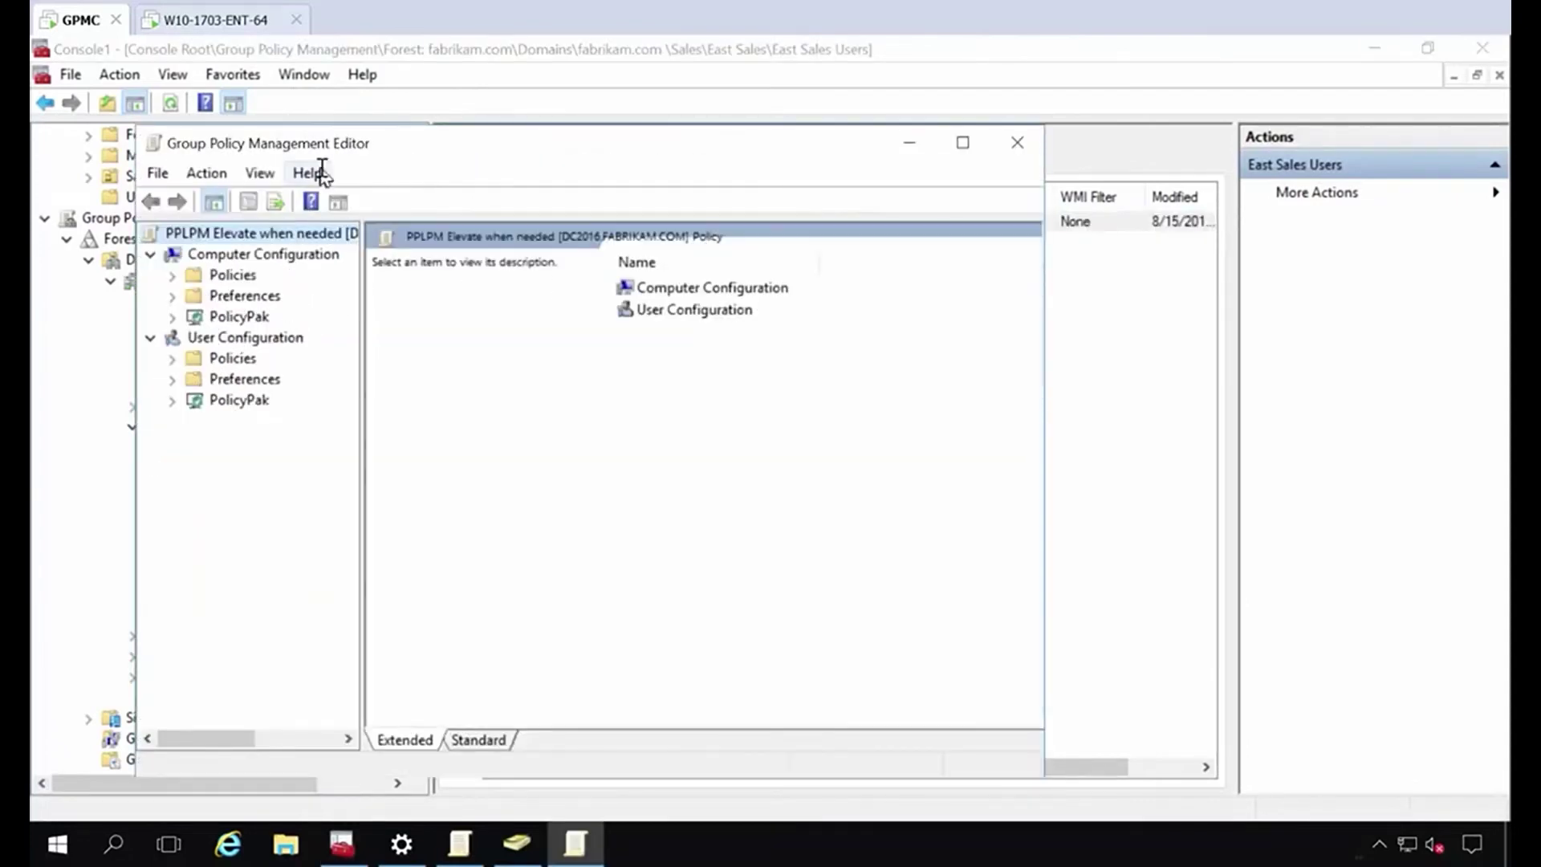
Start a Control Panel applet policy under User Configuration's PolicyPak Least Privilege Manager and choose Device Manager.
double_click(329, 151)
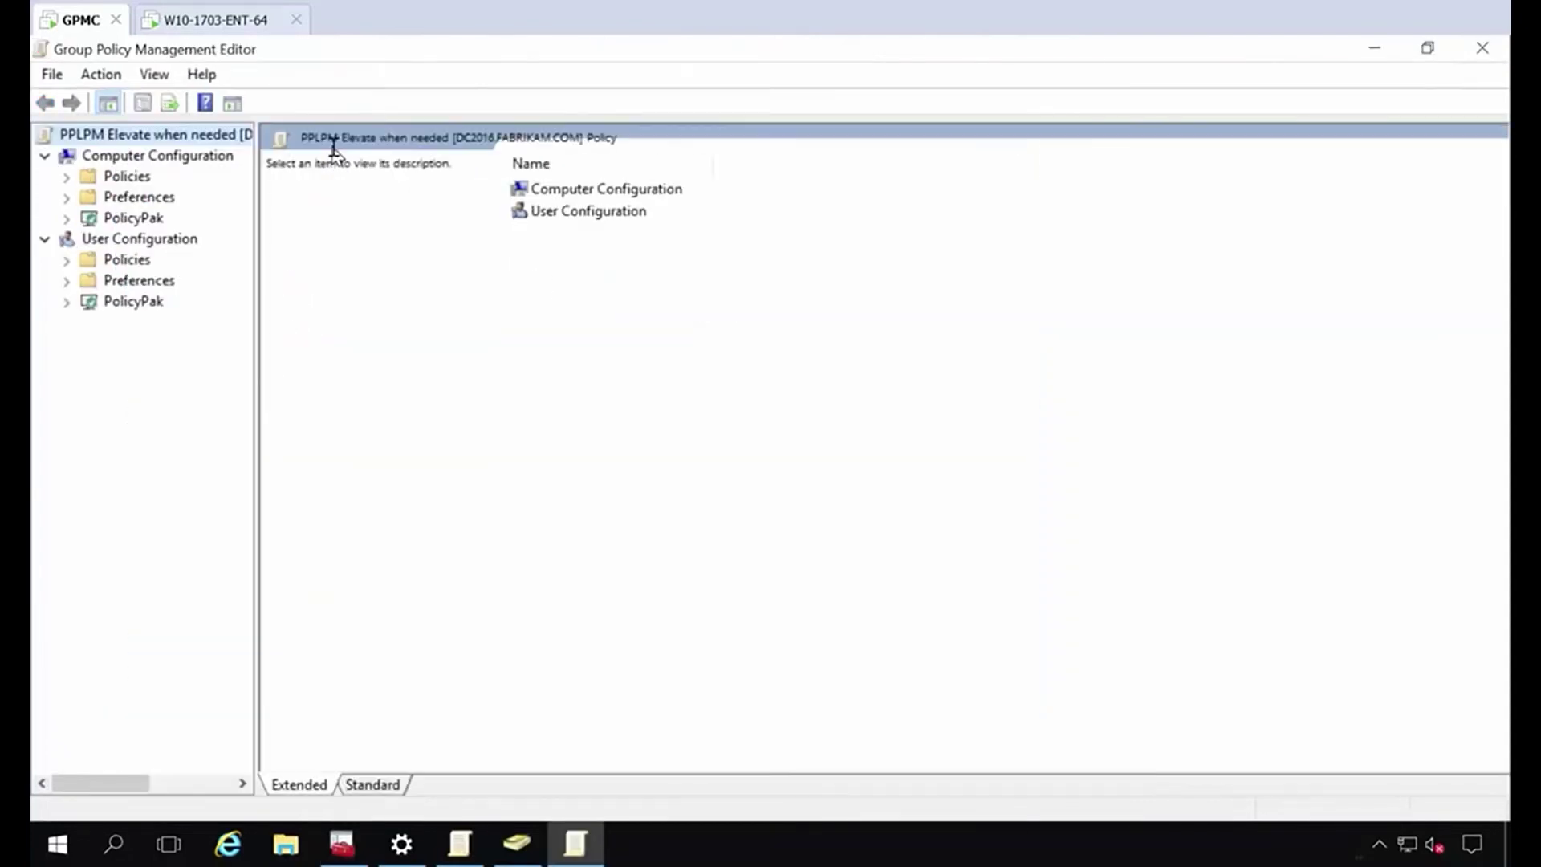
click(67, 302)
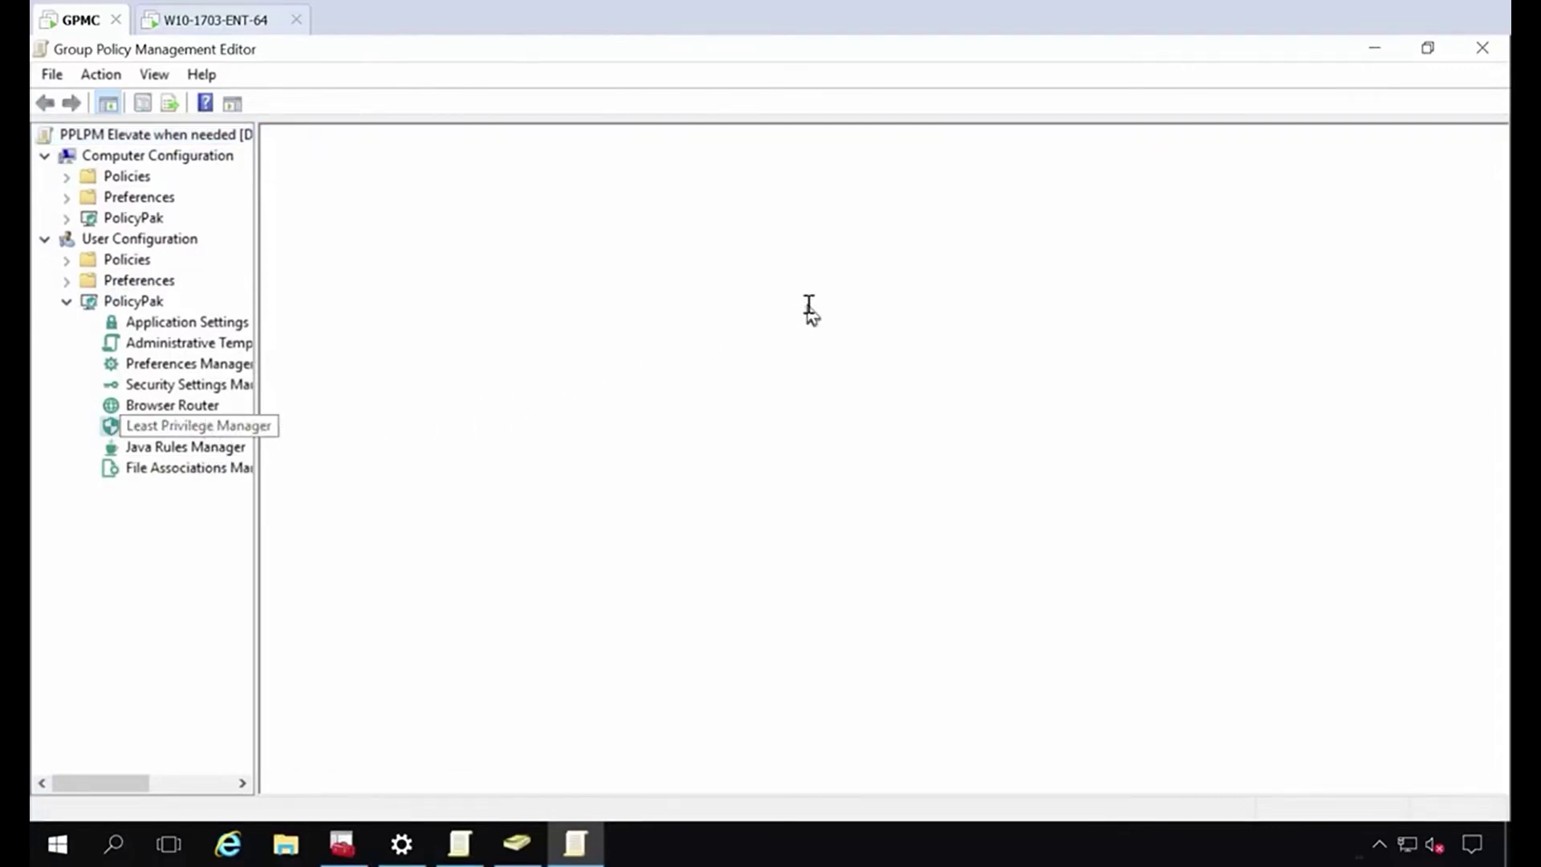
right_click(709, 294)
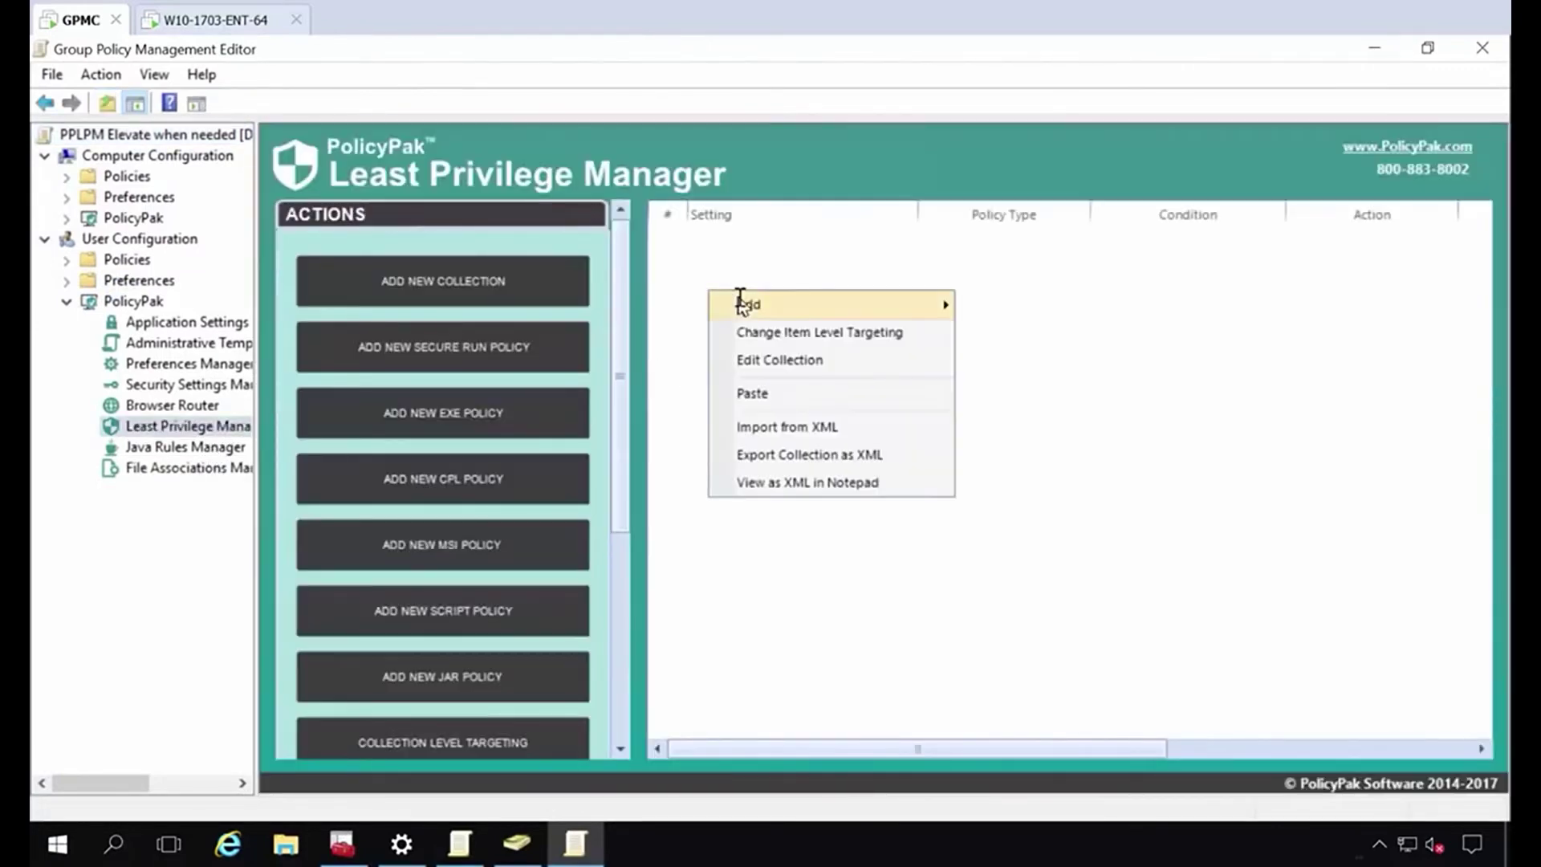
mouse_move(951, 302)
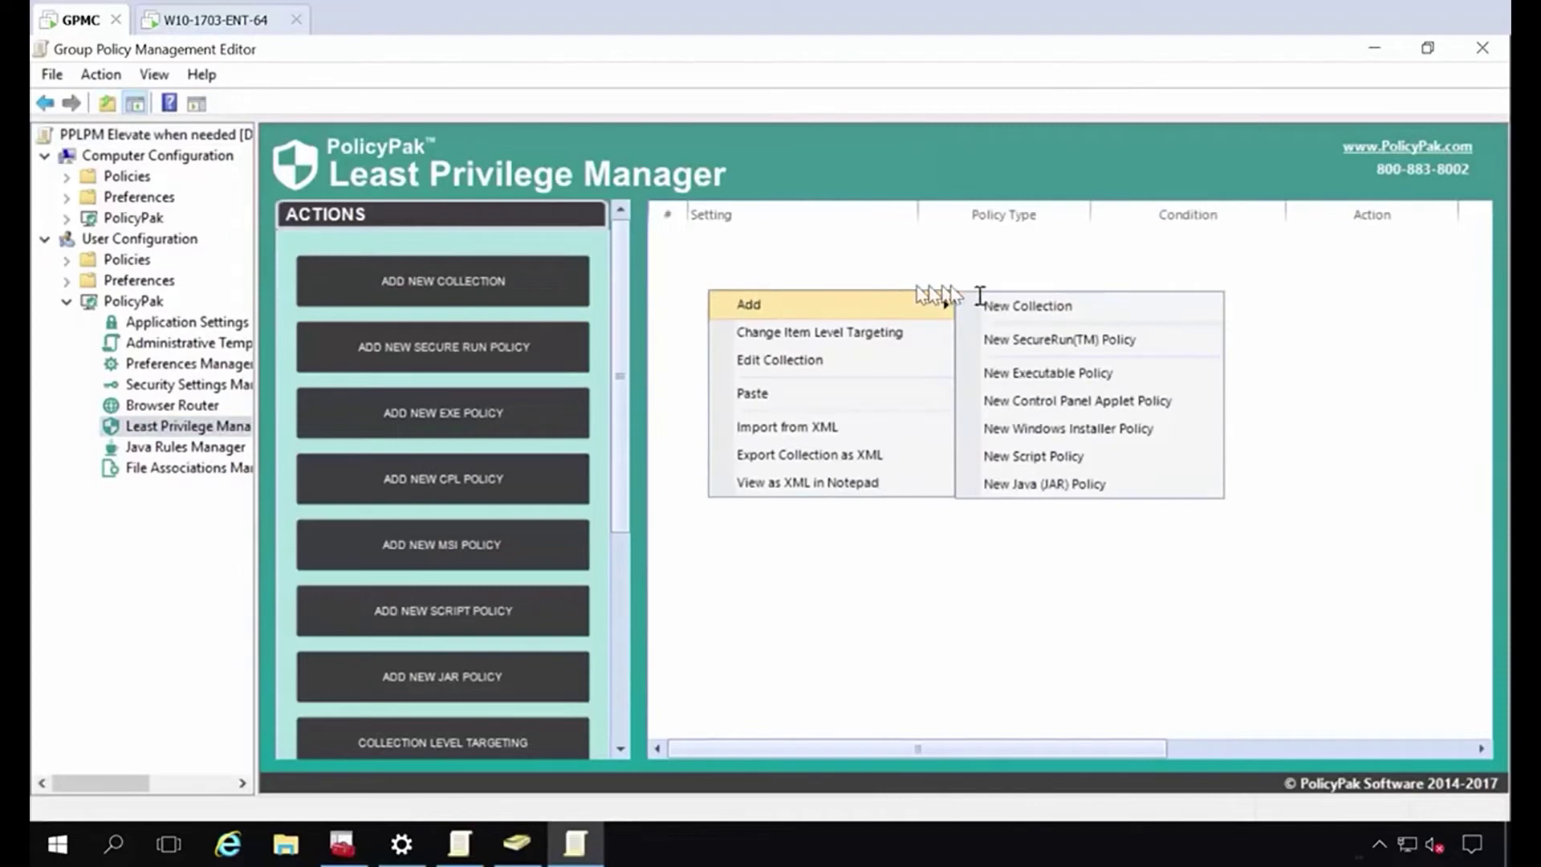
click(1042, 403)
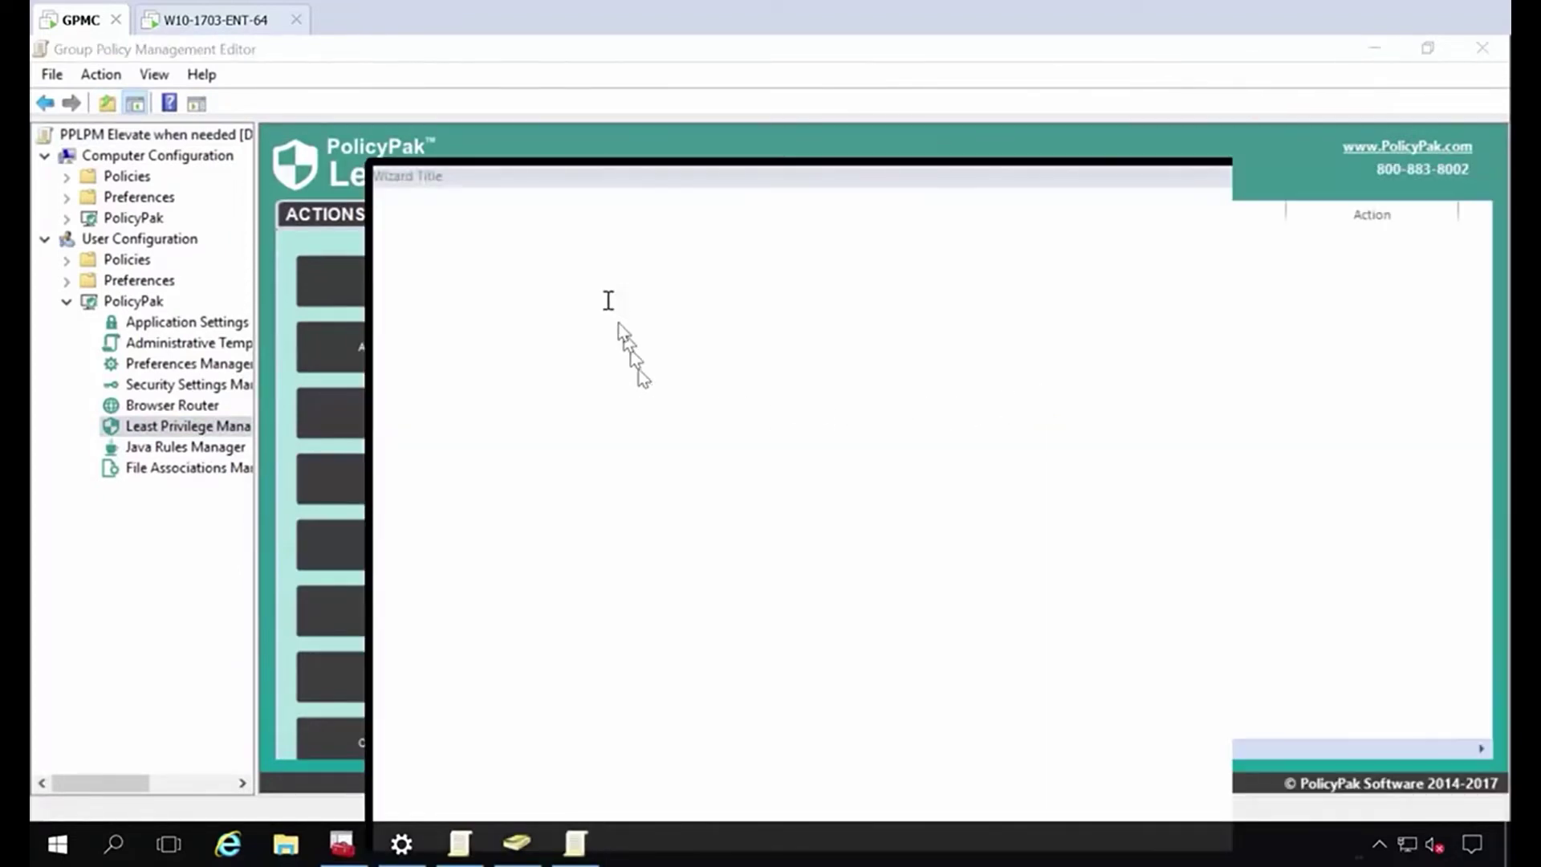
key(Return)
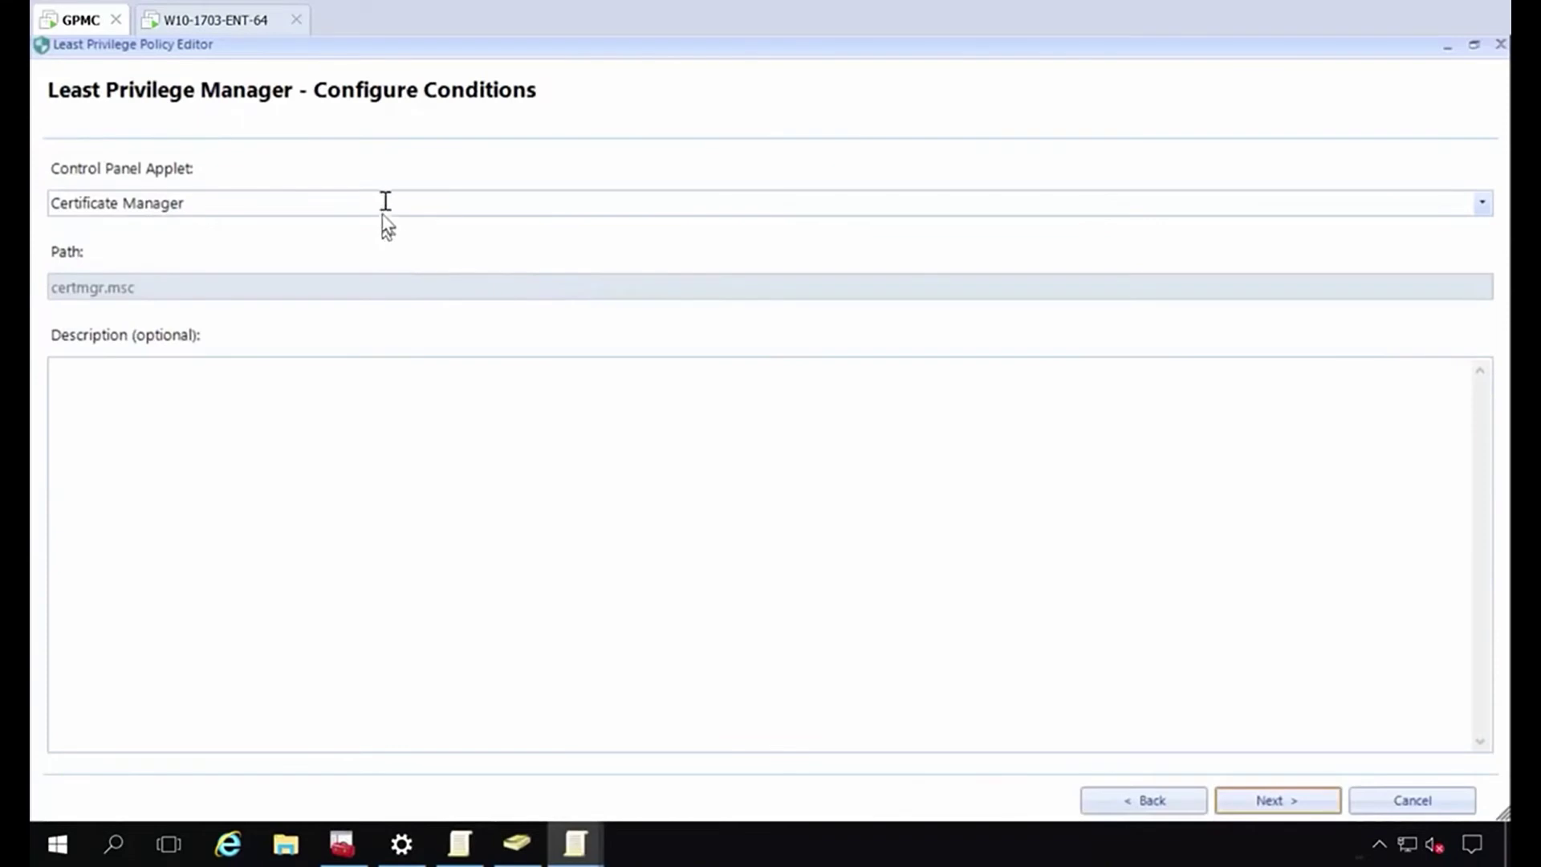
click(386, 203)
scroll(345, 255, down, 1)
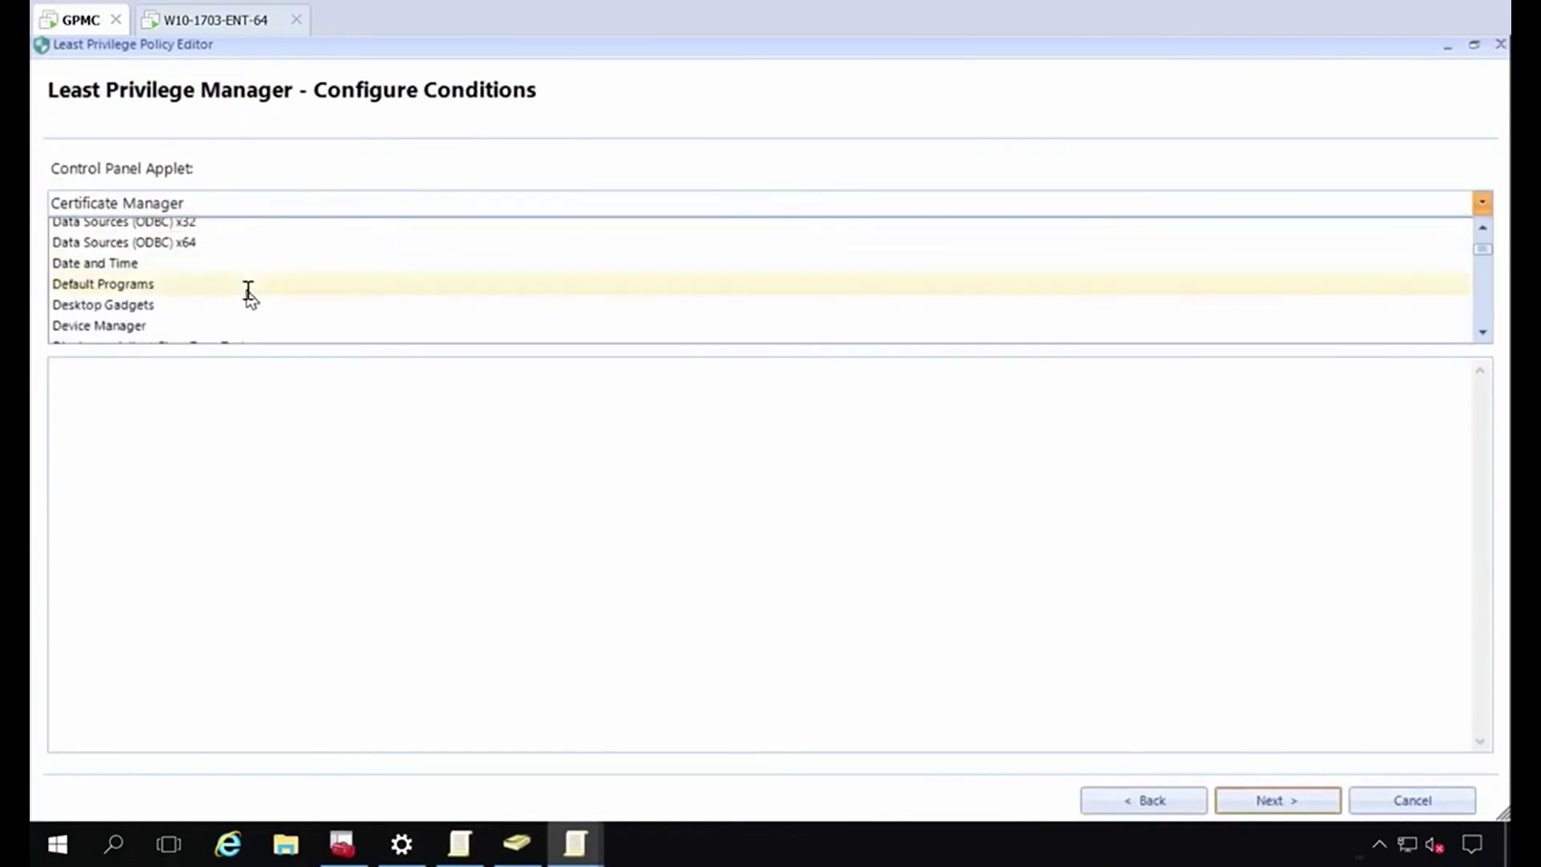
click(213, 325)
Keep elevated privileges and save the rule as 'let DM Run now'.
click(444, 506)
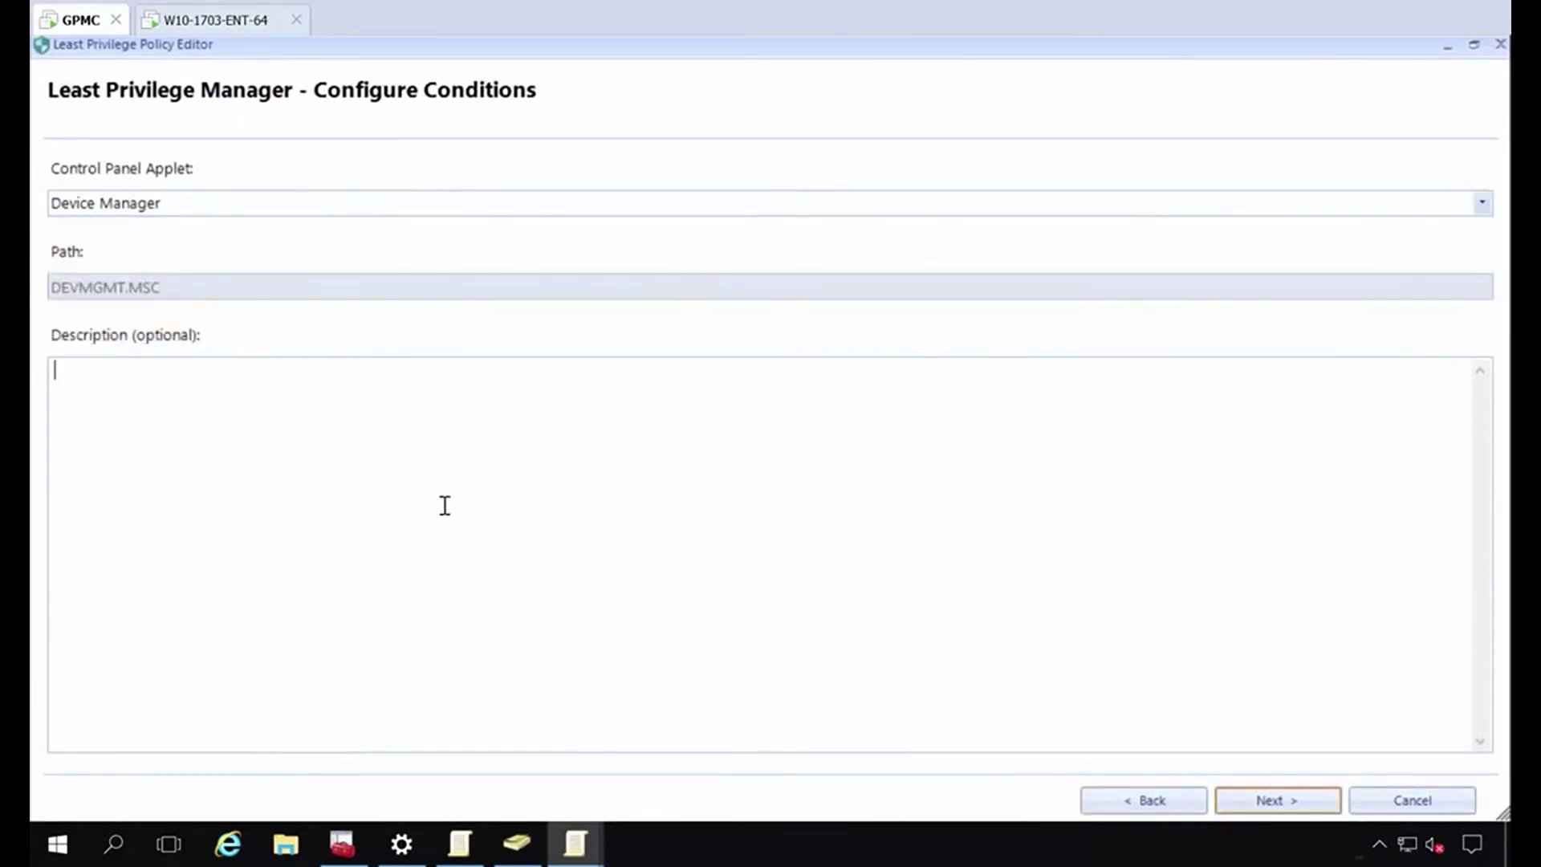
click(1276, 799)
click(1276, 799)
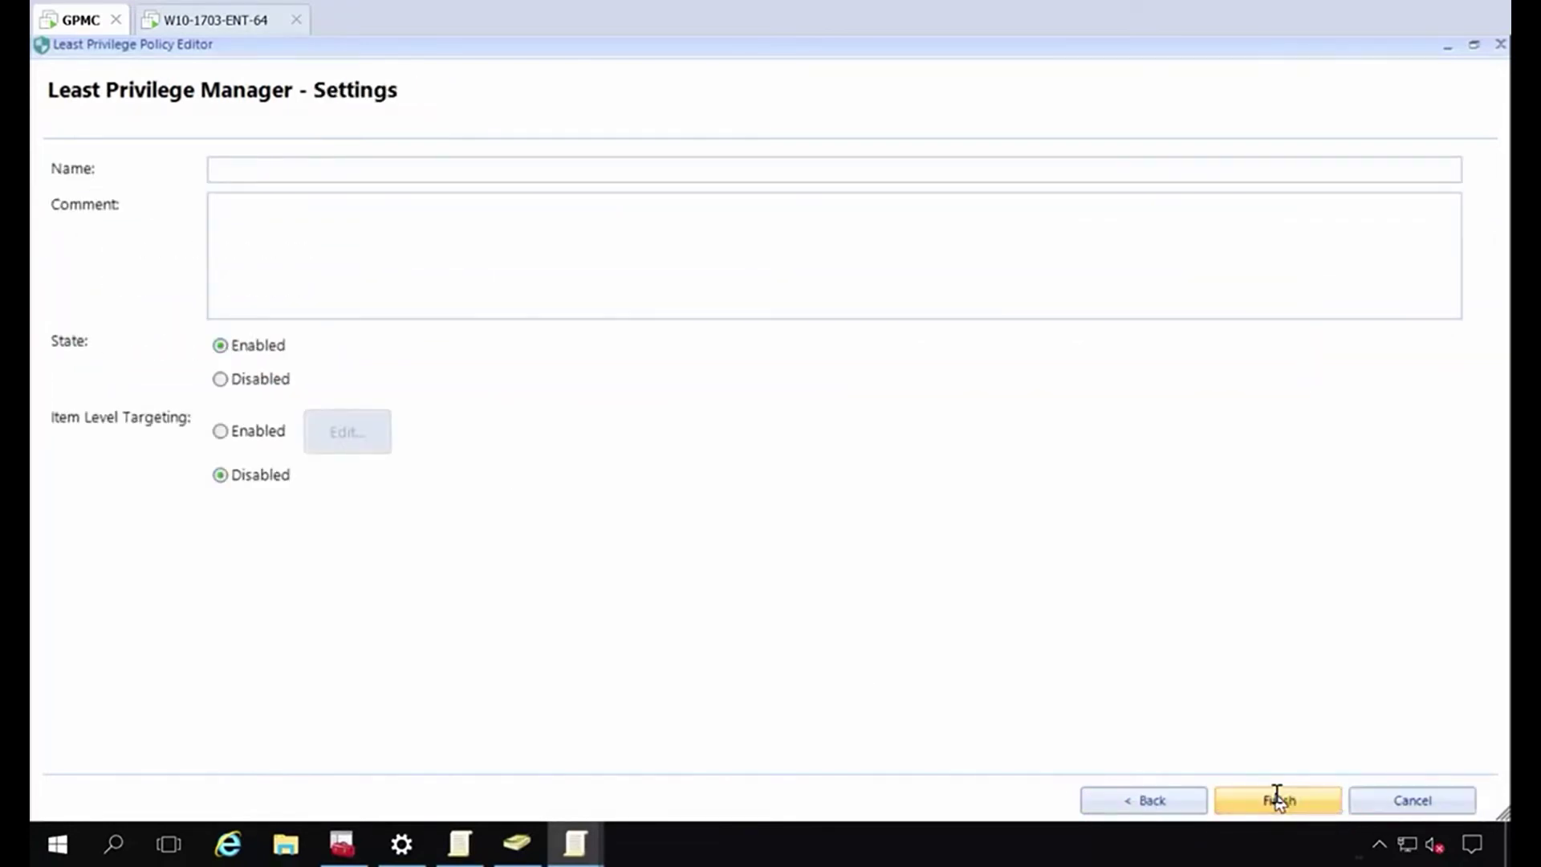
click(624, 166)
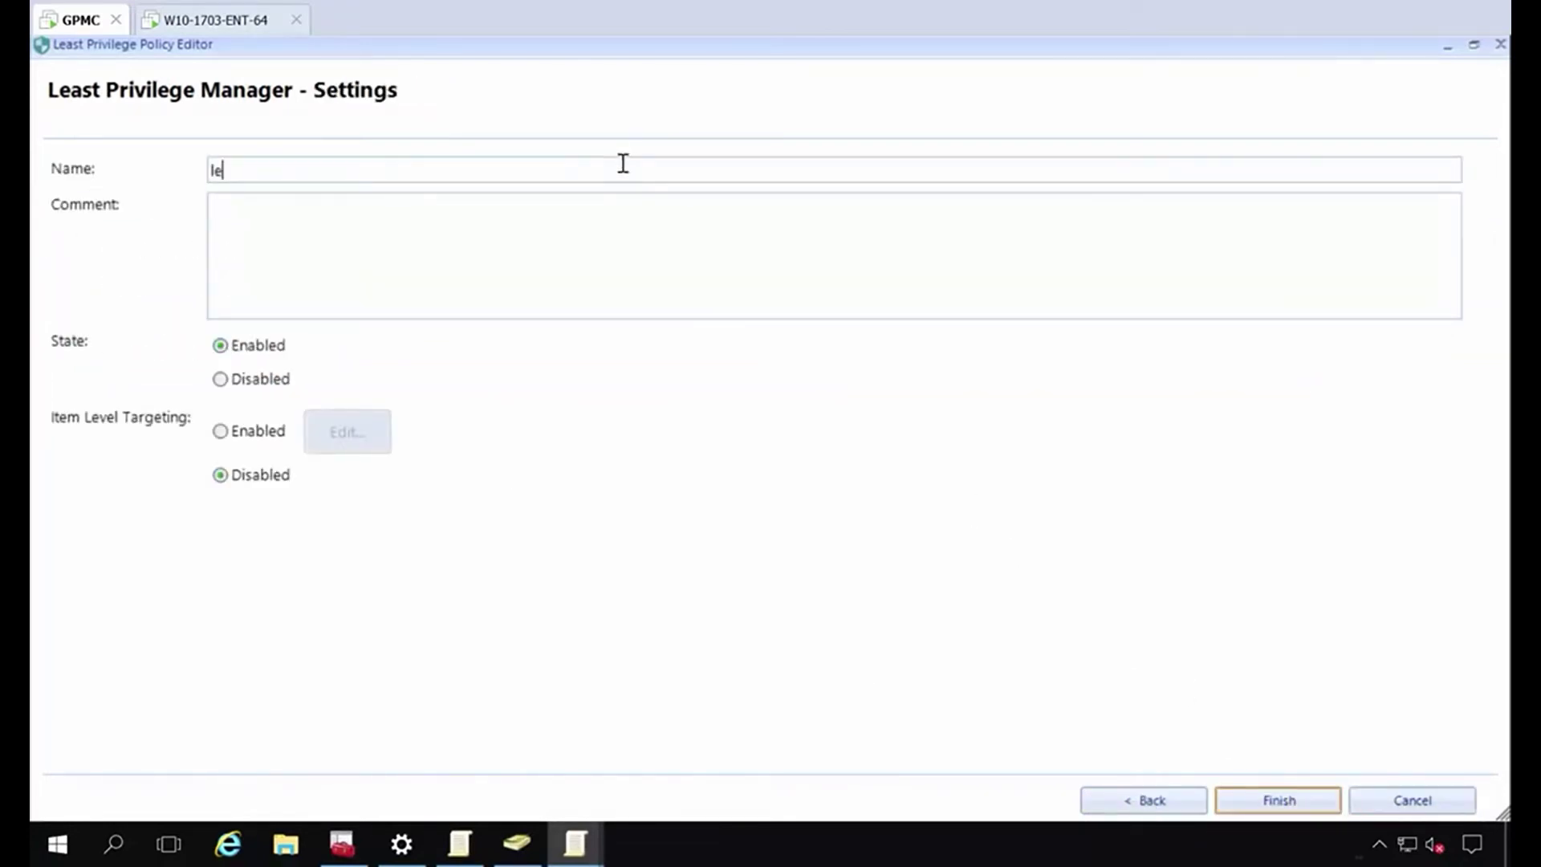
text(let DM Run now)
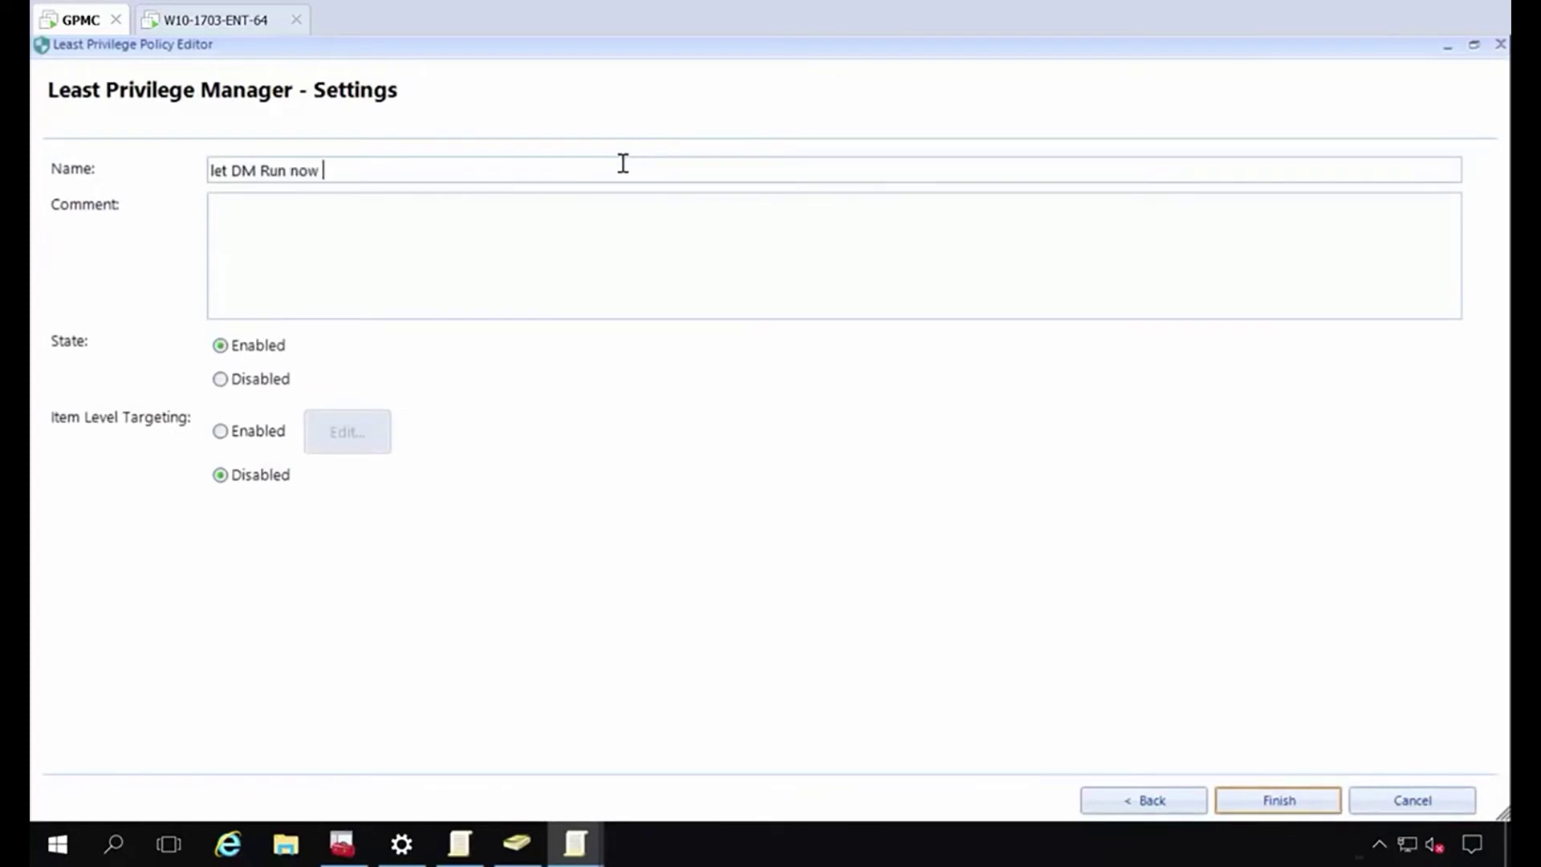
key(Return)
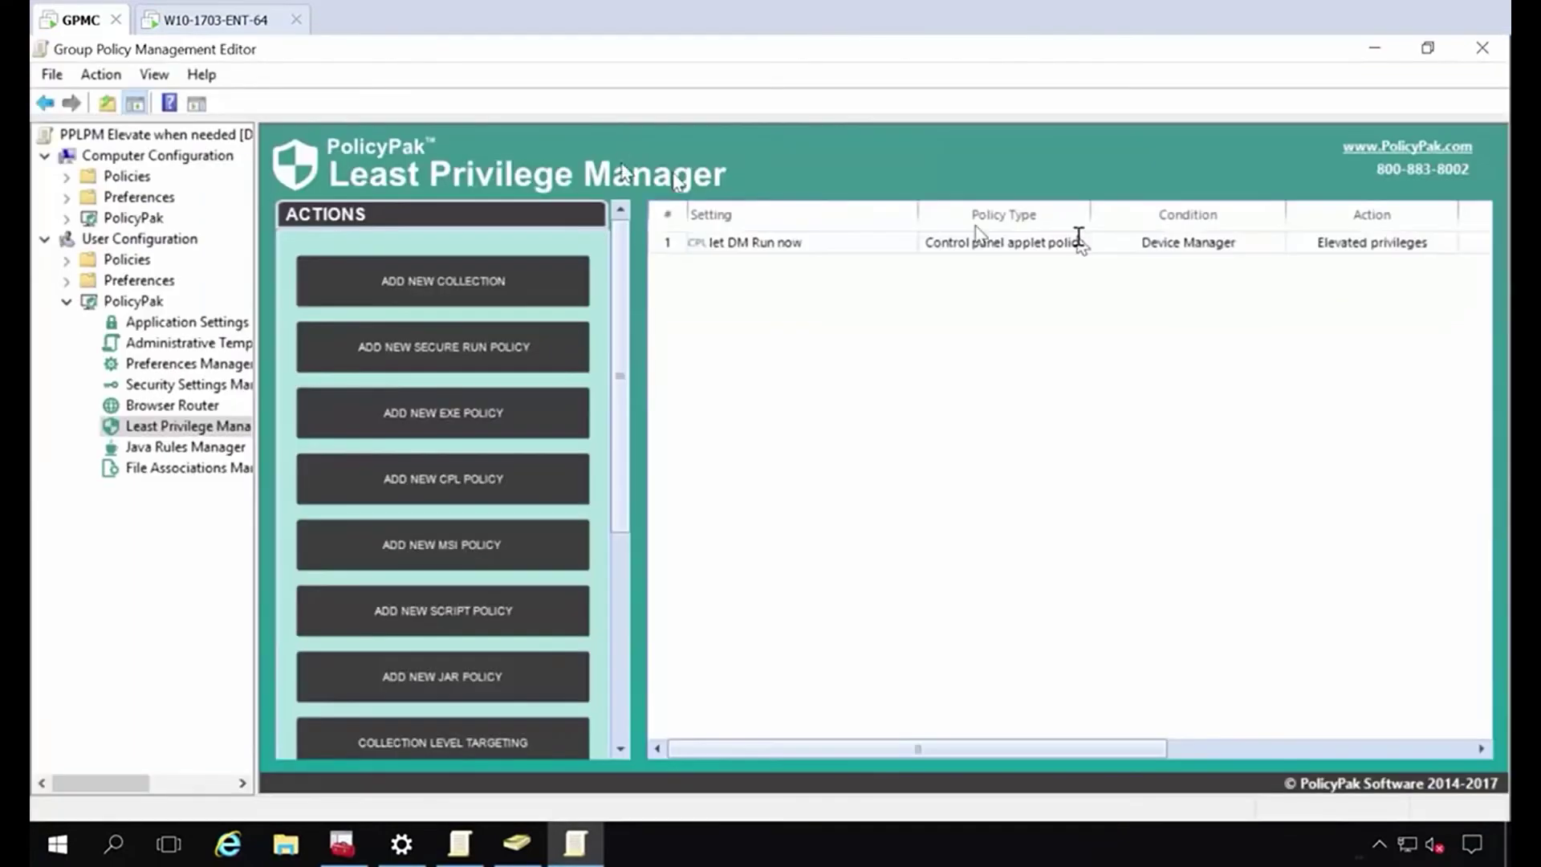
Start a new executable policy matched by hash, taking the reference from an EXE file.
right_click(714, 293)
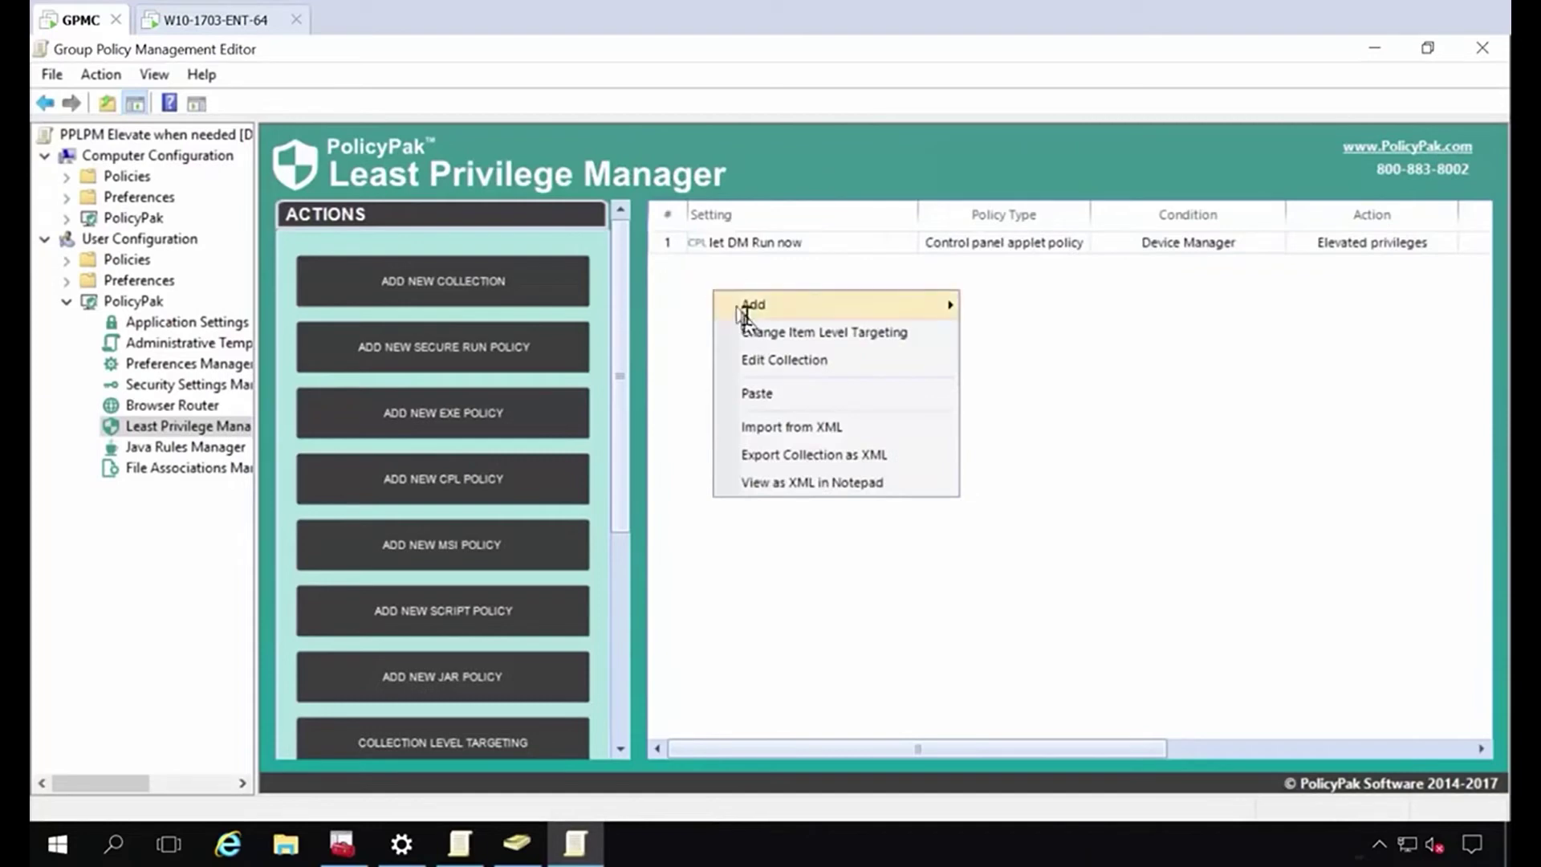
mouse_move(750, 303)
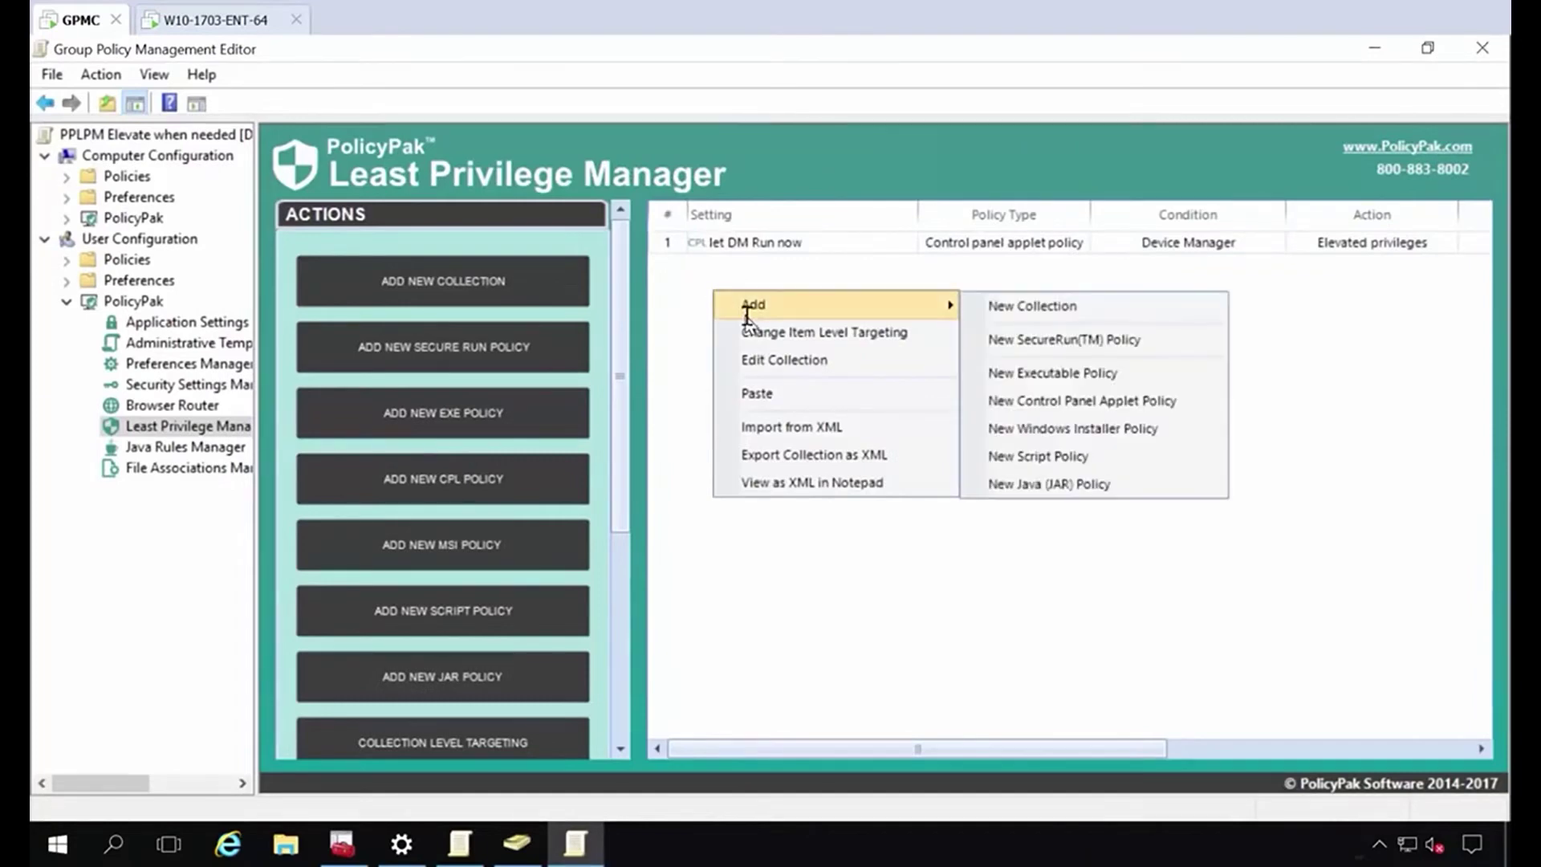
click(1050, 374)
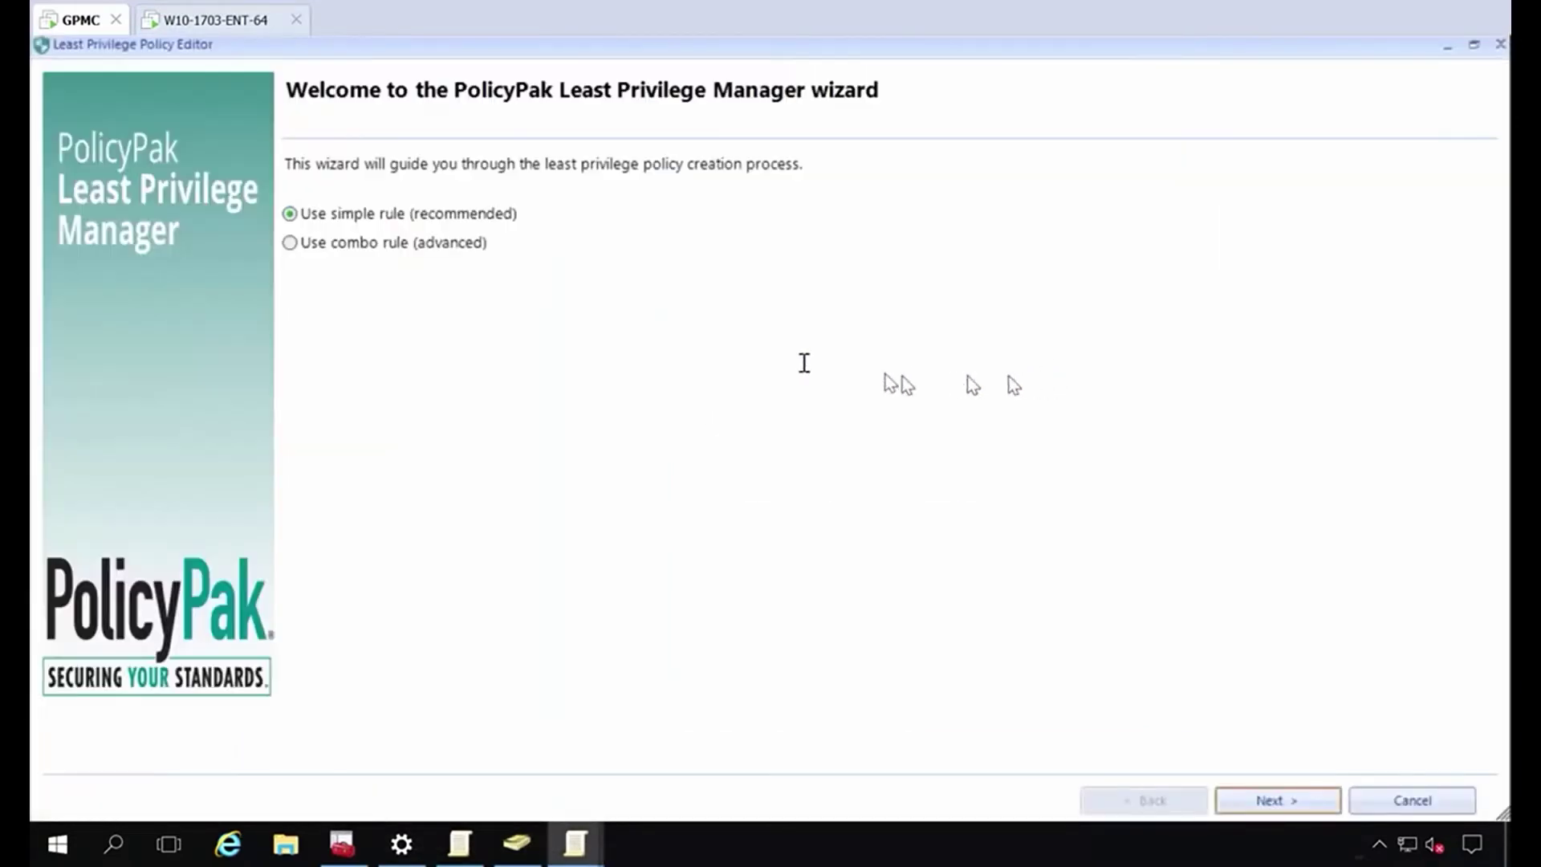
key(Return)
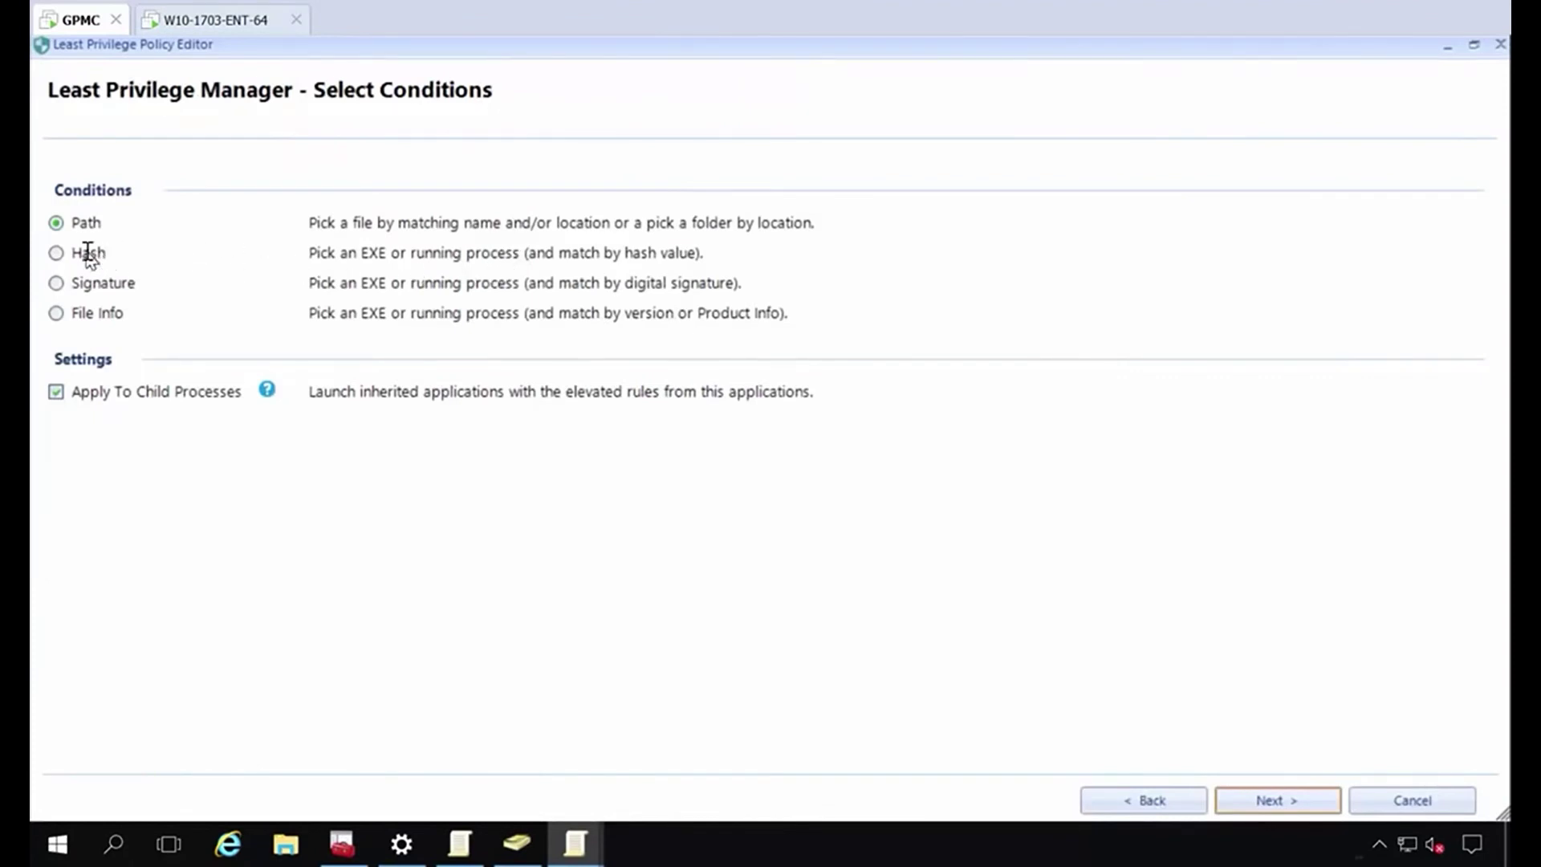
key(Return)
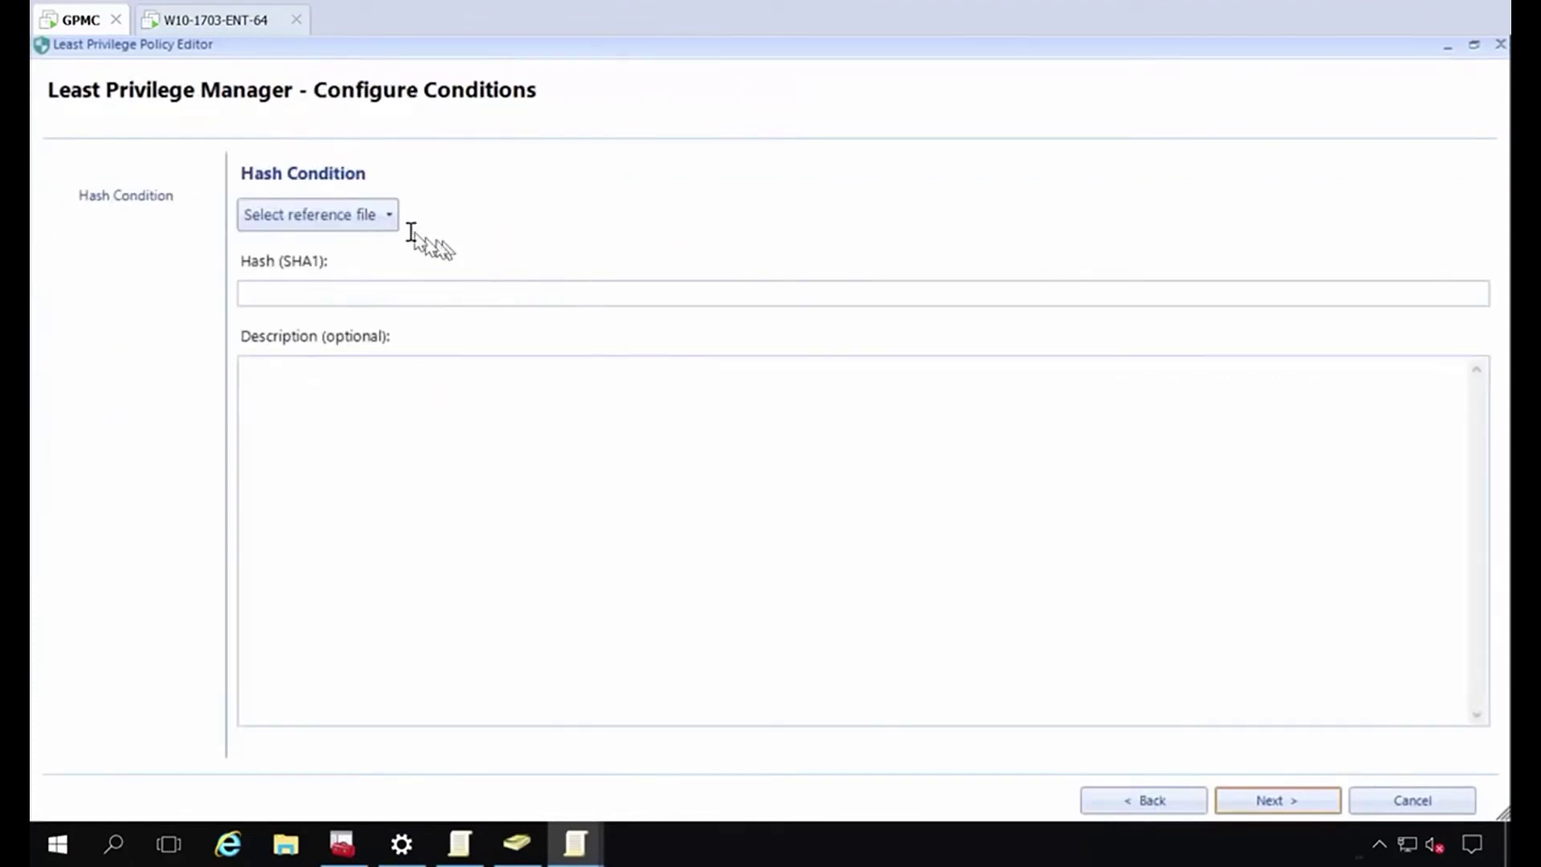
click(351, 214)
click(338, 250)
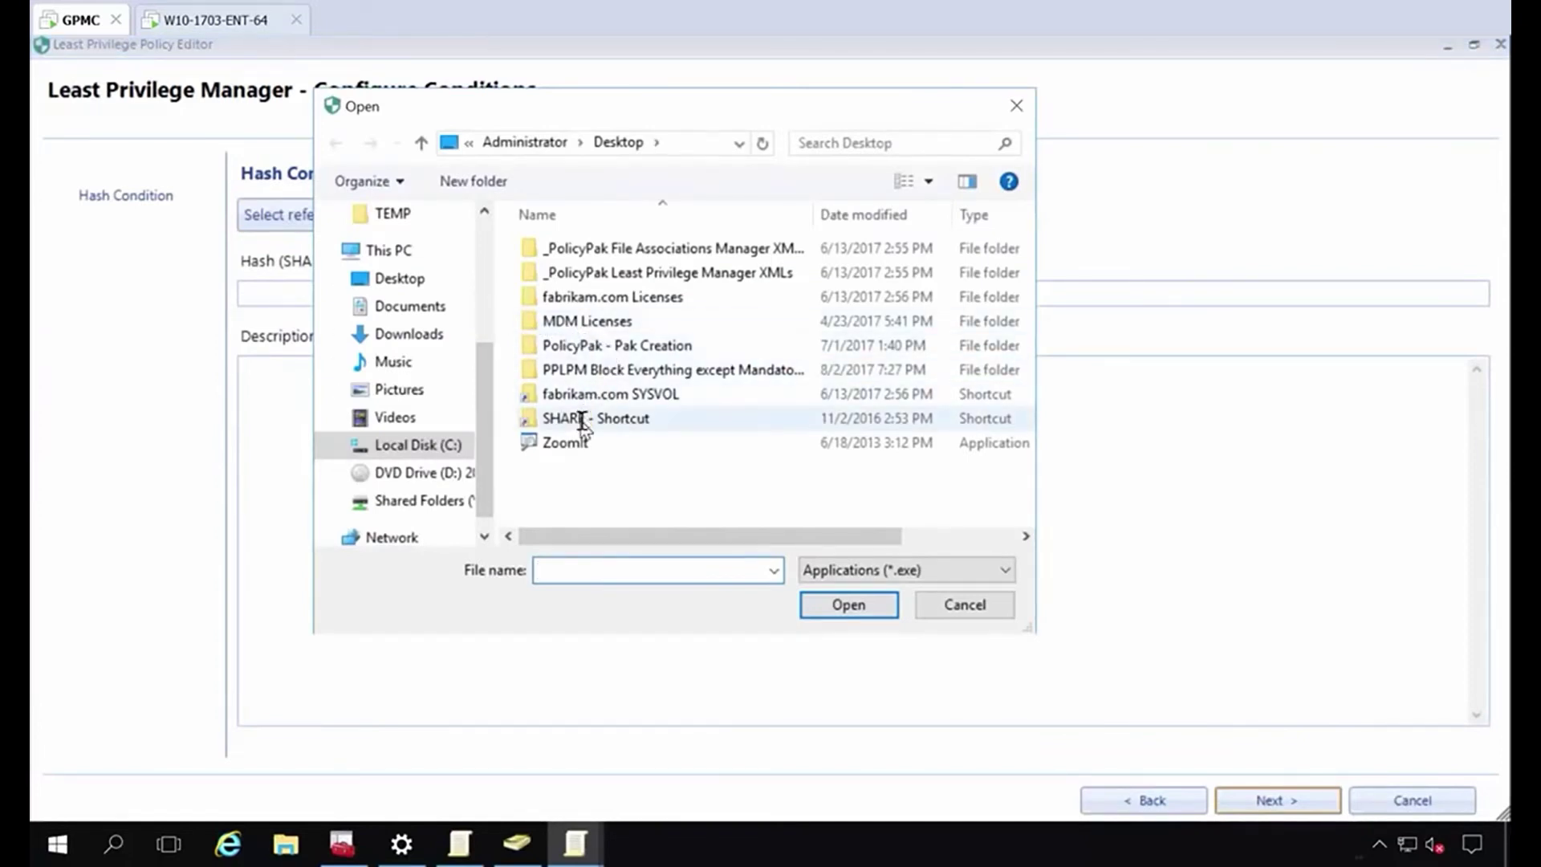
Pick Procmon from SHARE\Apps To Manage\DEMOS, keep elevation, and save as 'Let Procmon run'.
double_click(582, 421)
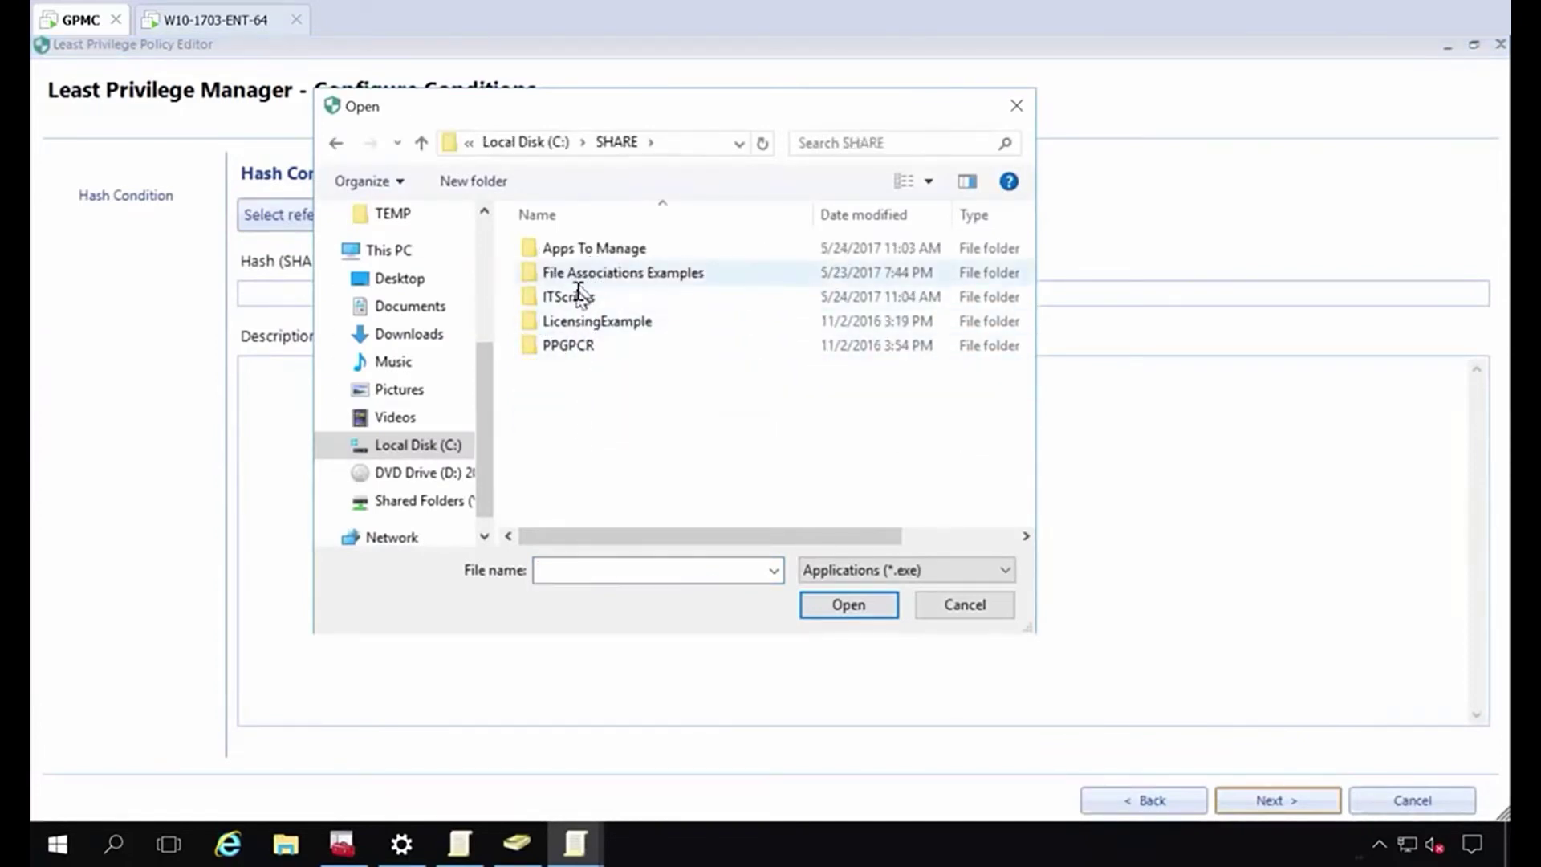
double_click(595, 249)
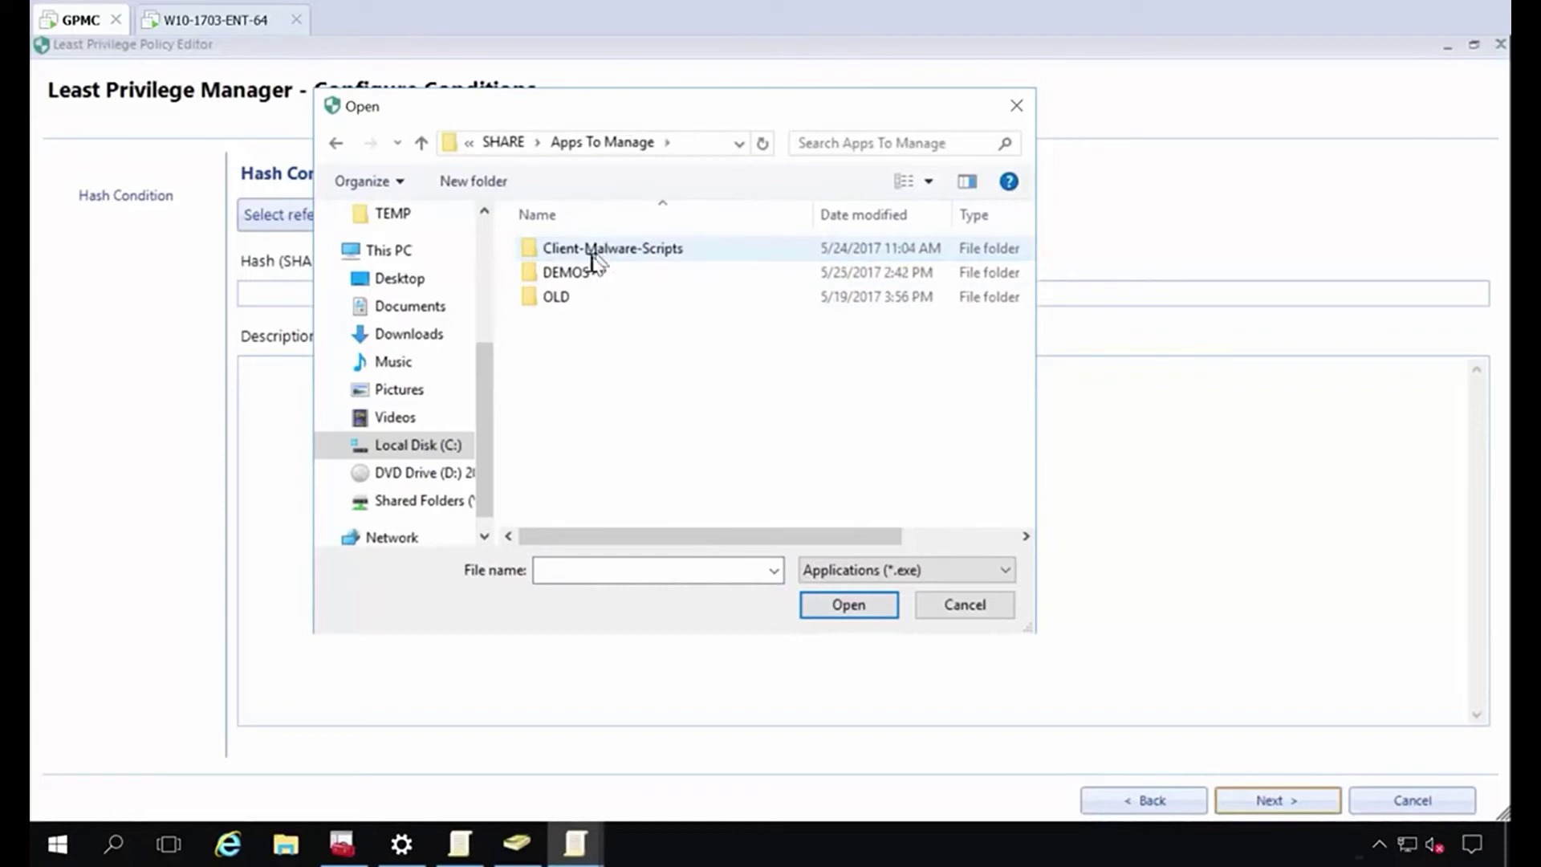
double_click(580, 274)
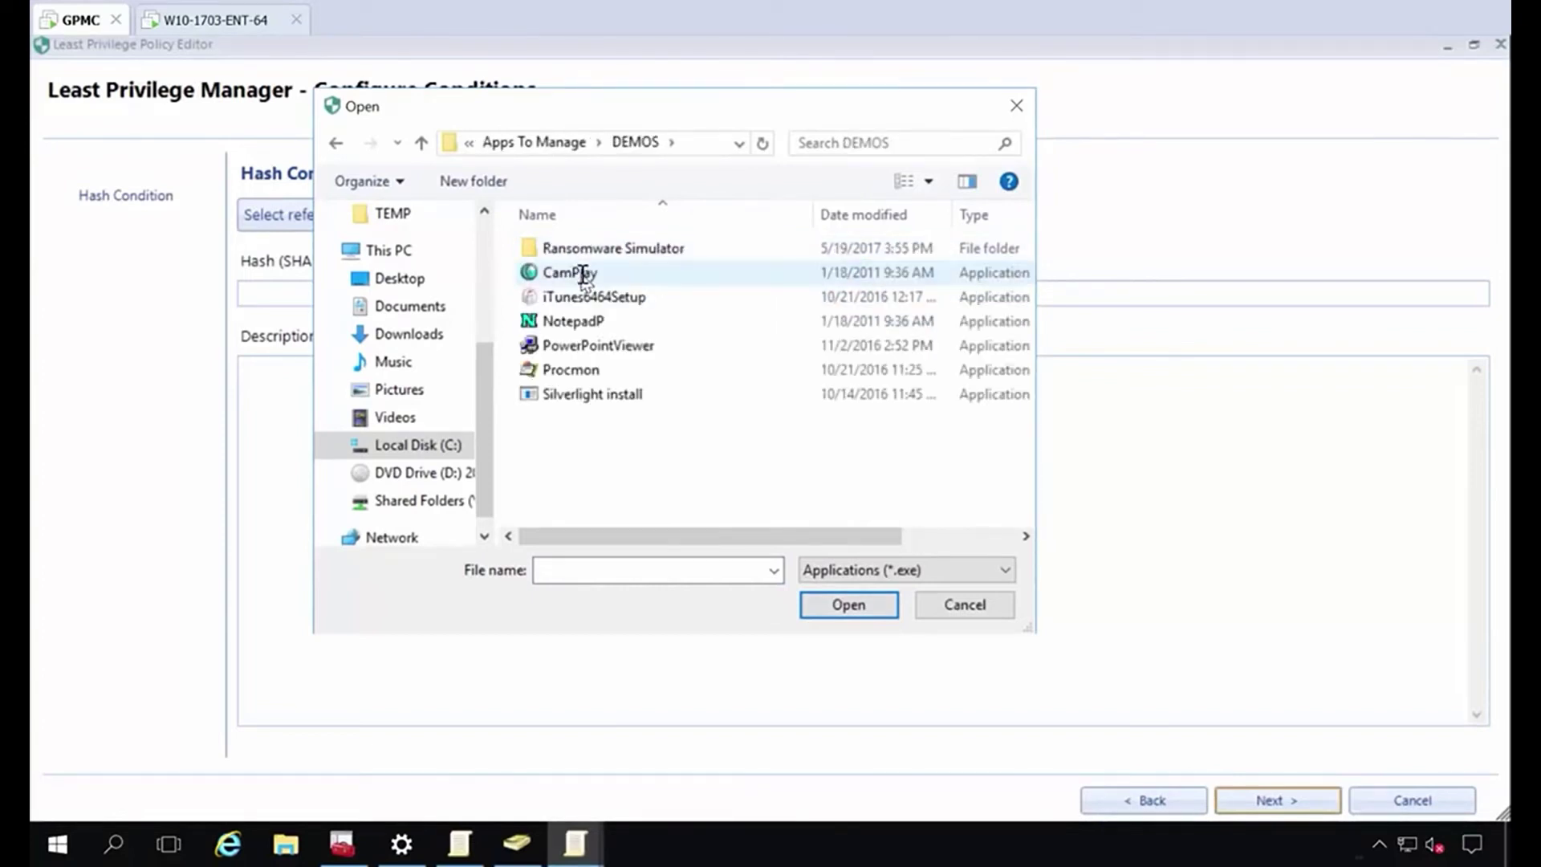
double_click(566, 369)
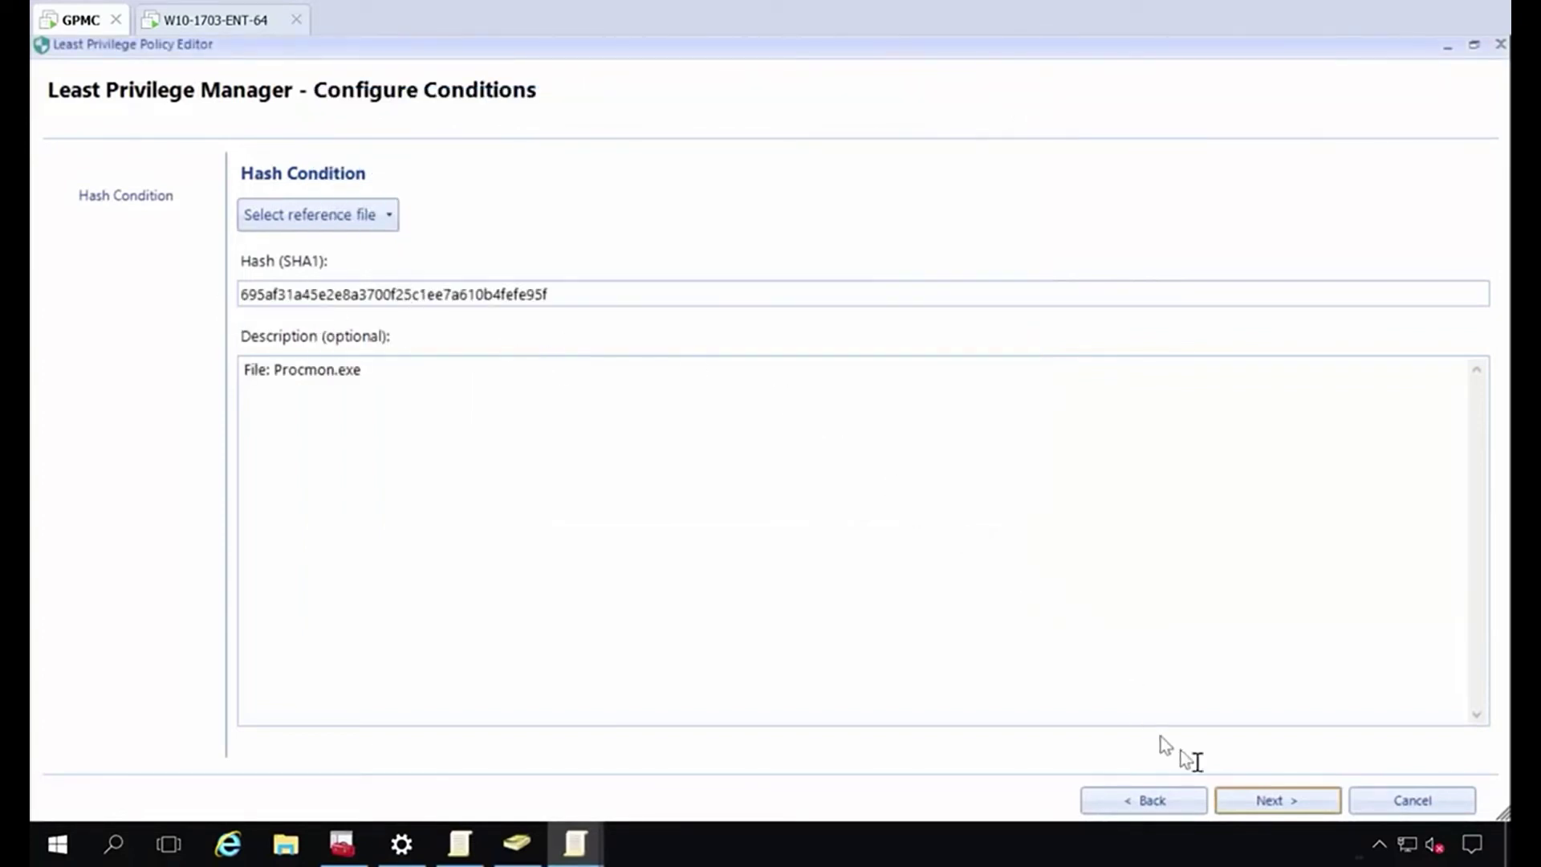
click(1266, 804)
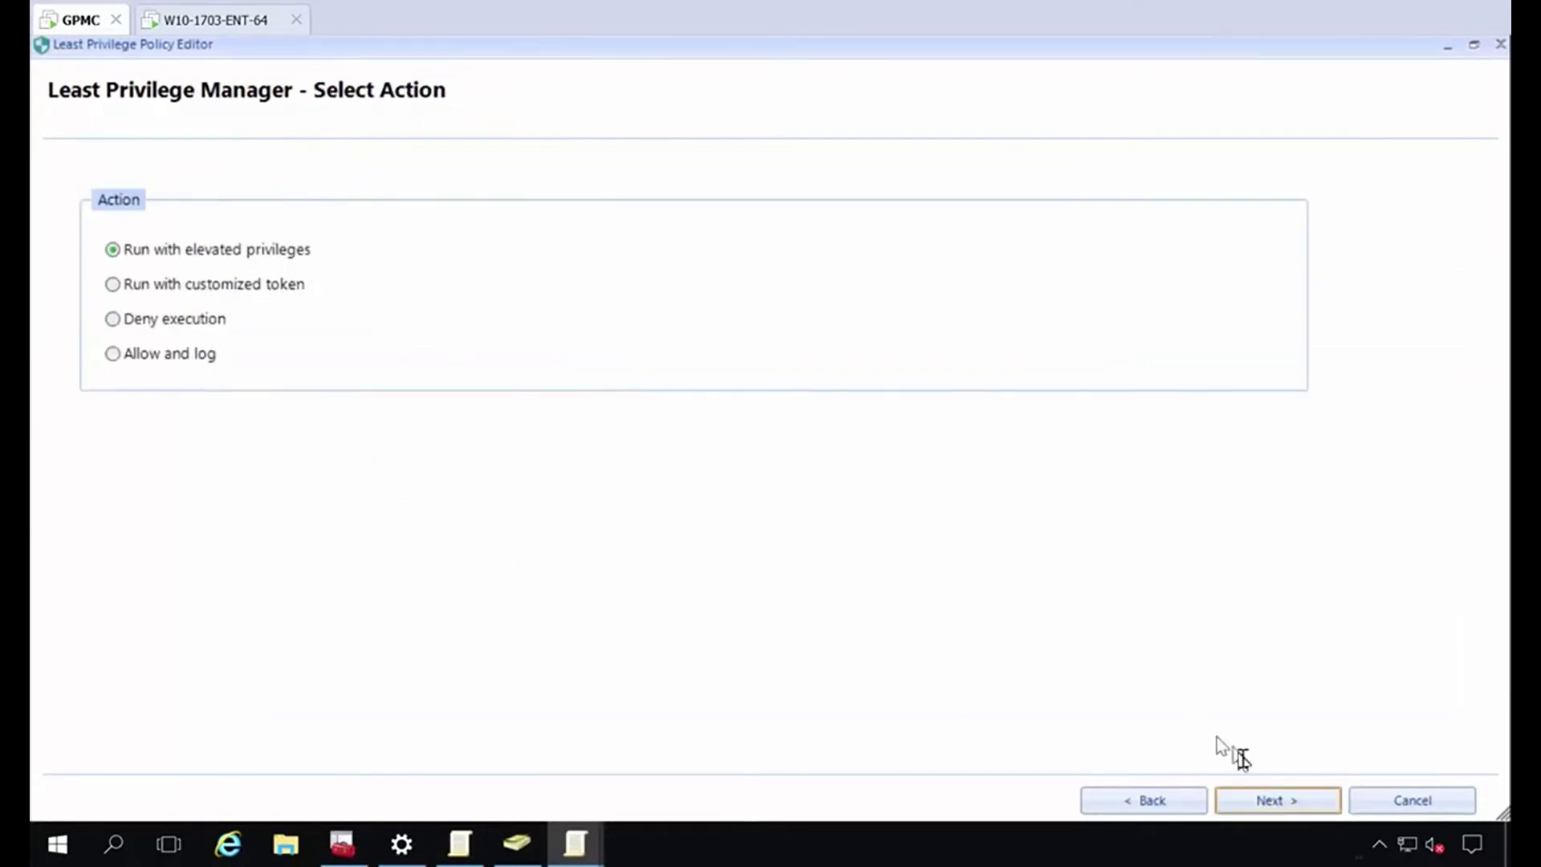
click(1320, 804)
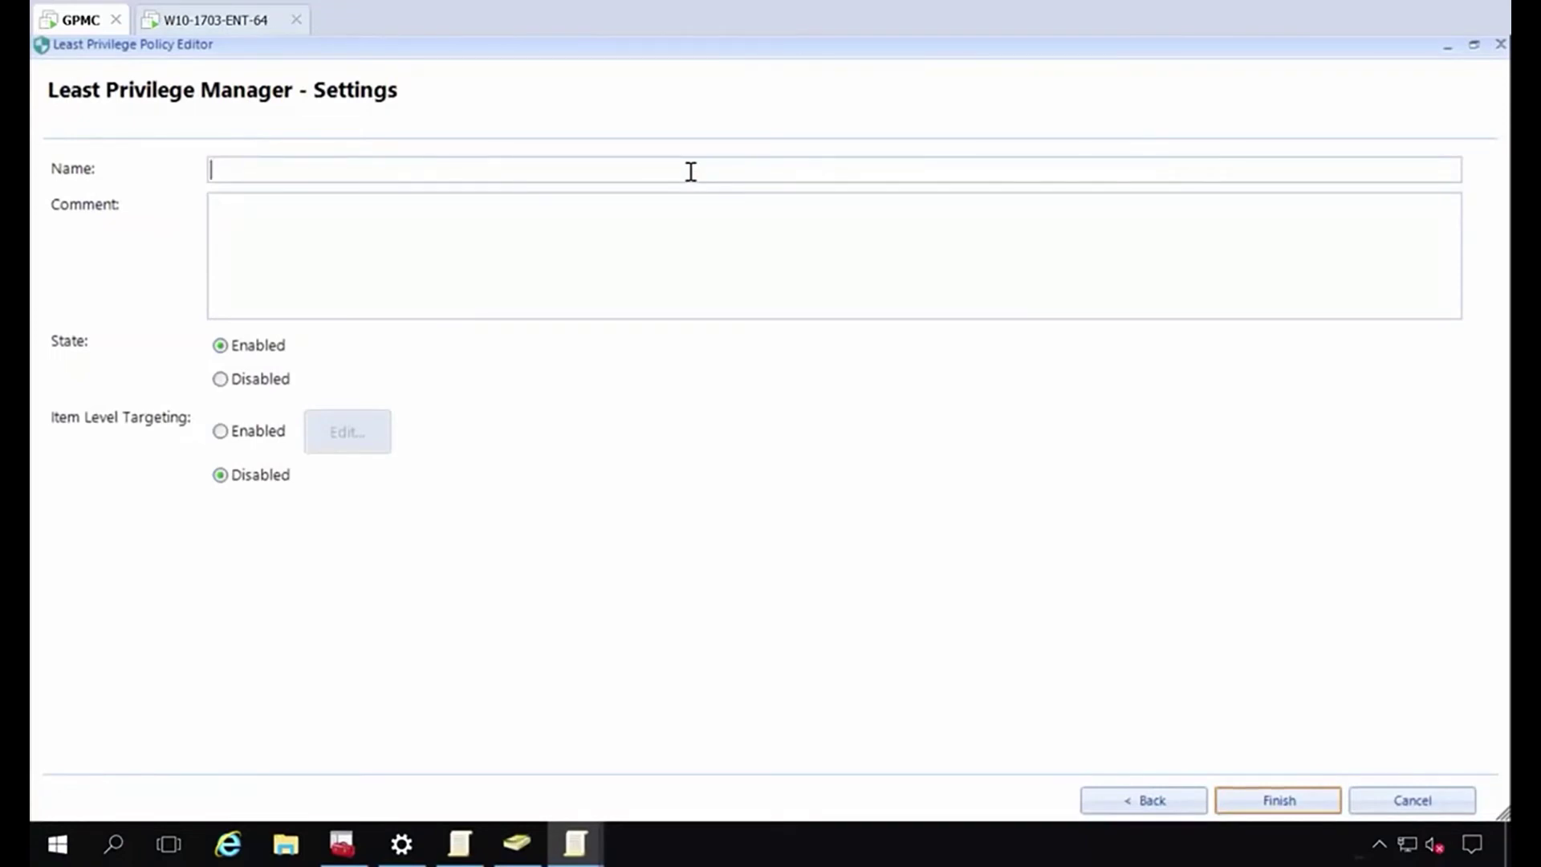
text(Let Procmon run)
key(Return)
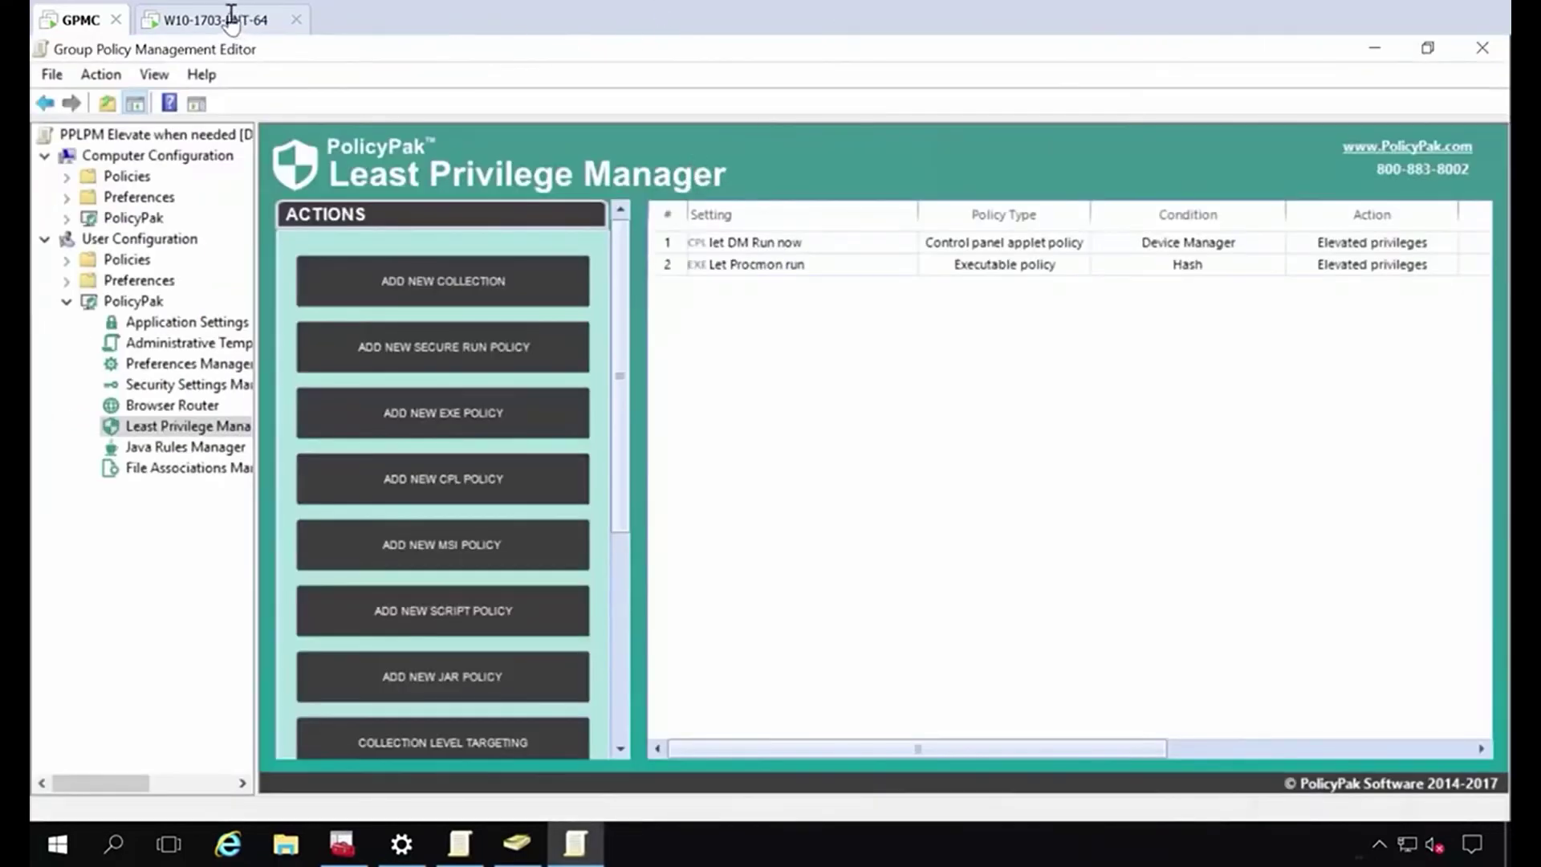
Run gpupdate in Command Prompt on the Windows 10 endpoint, then close the window.
click(241, 21)
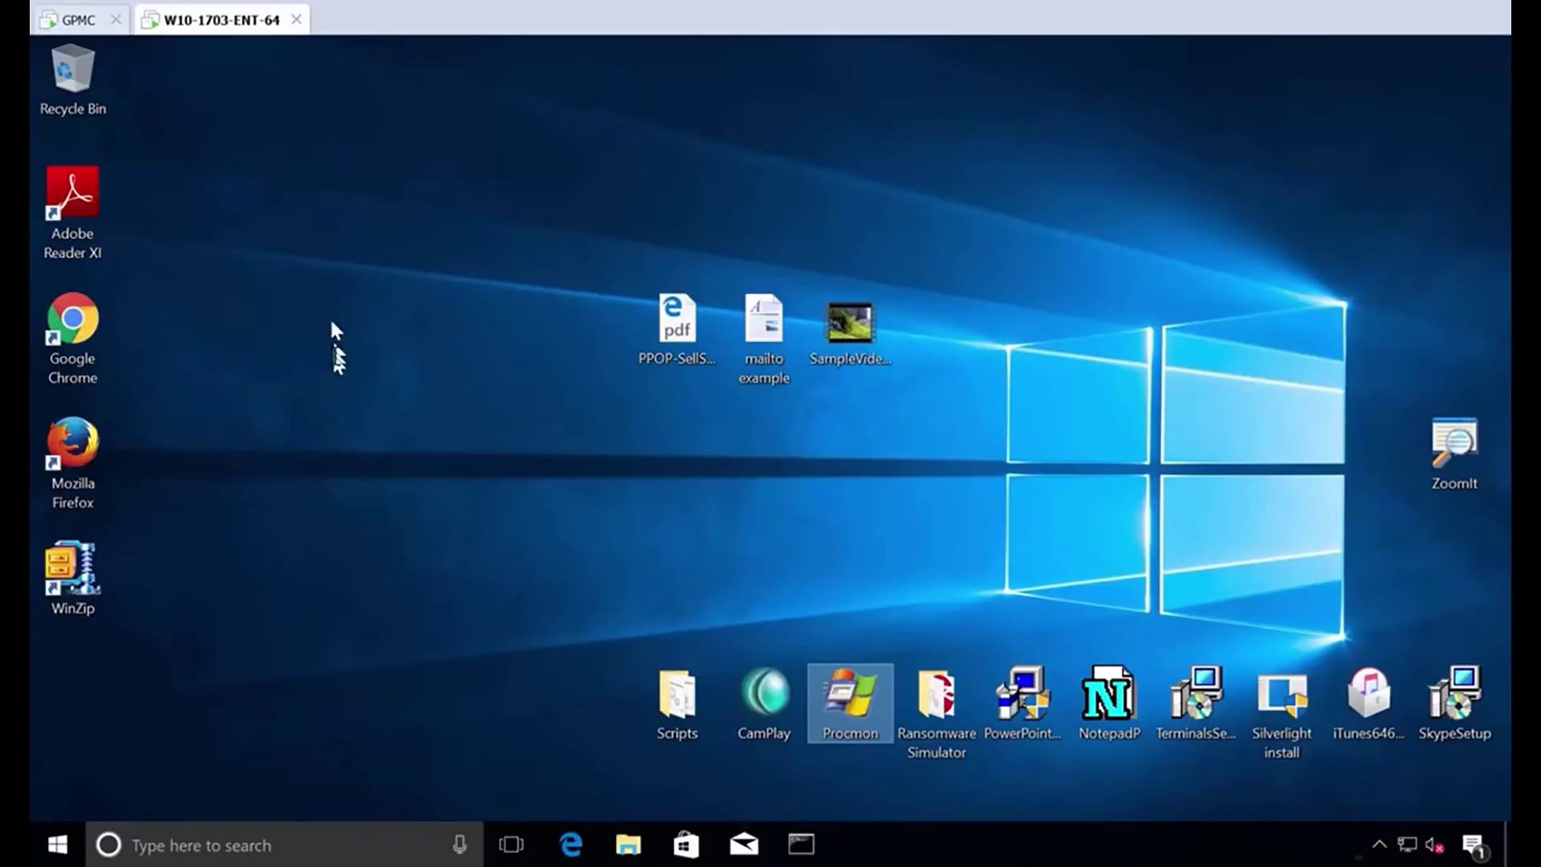
click(798, 849)
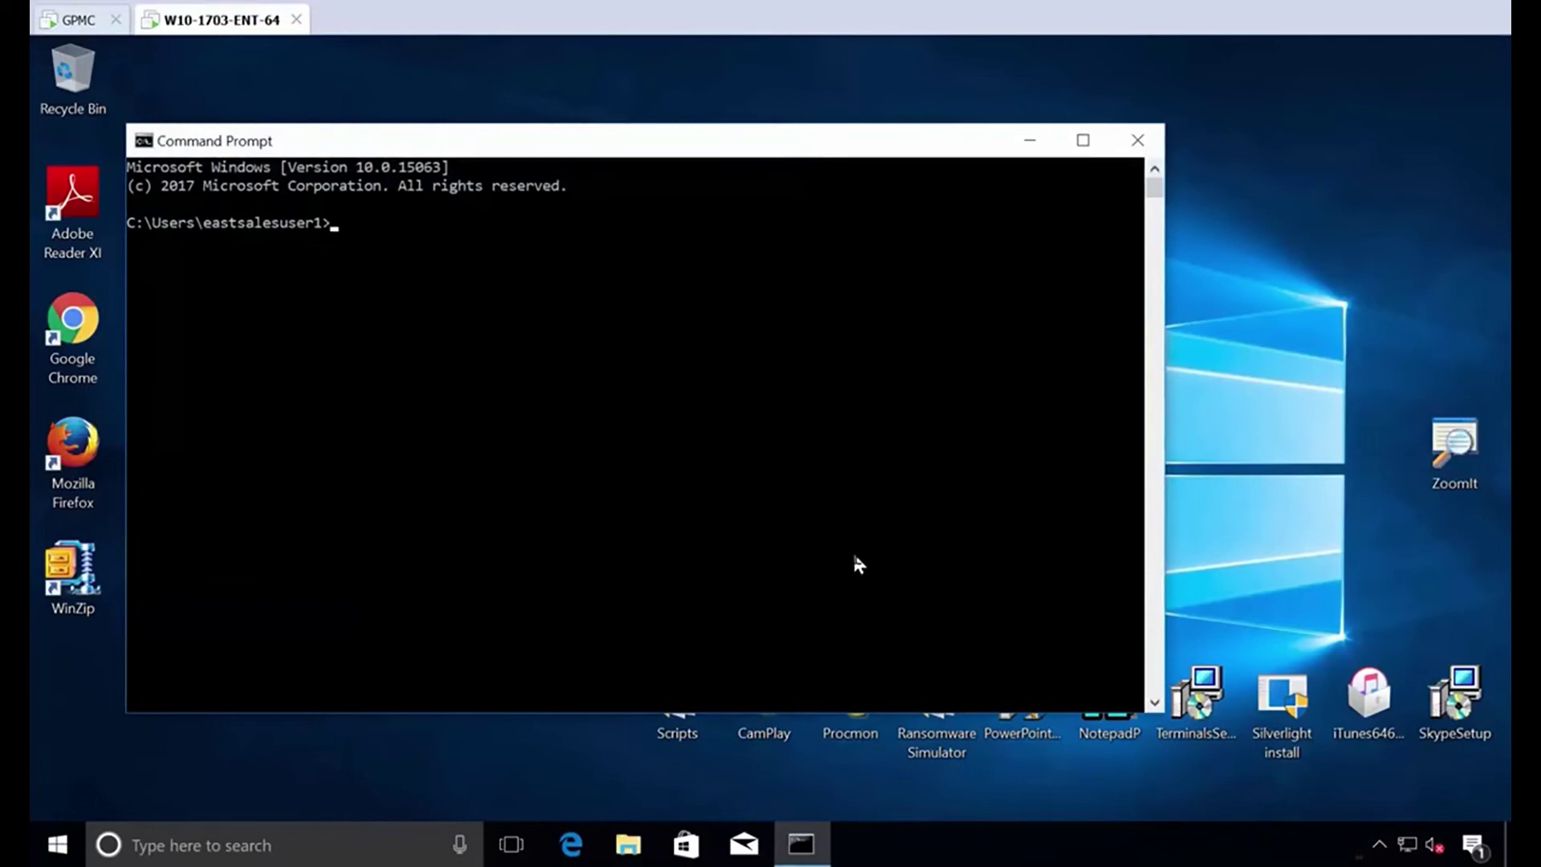
text(gpupdate)
key(Return)
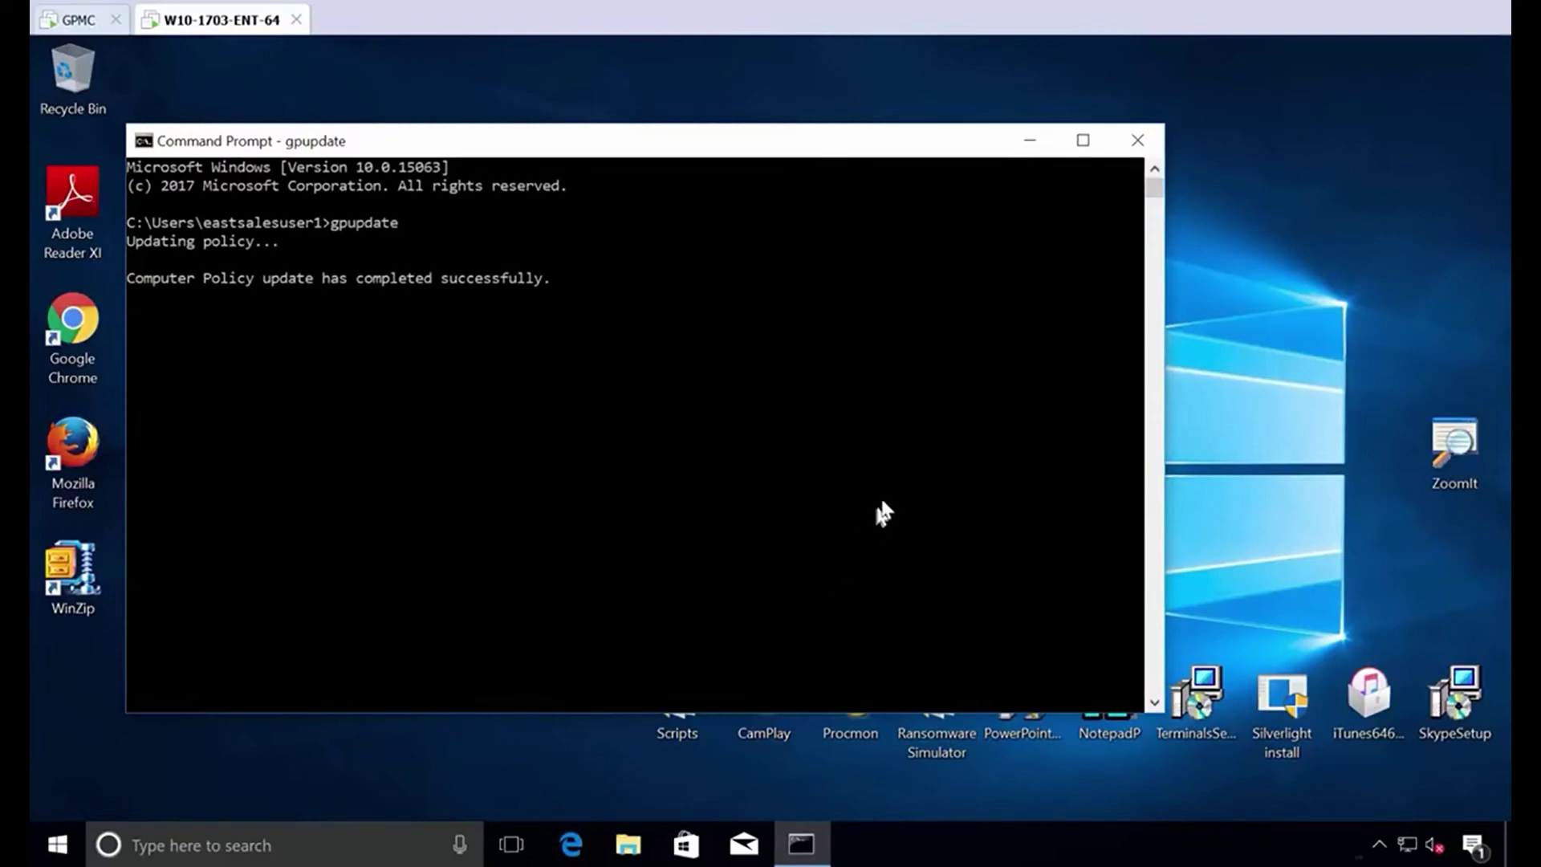
click(1137, 140)
right_click(58, 839)
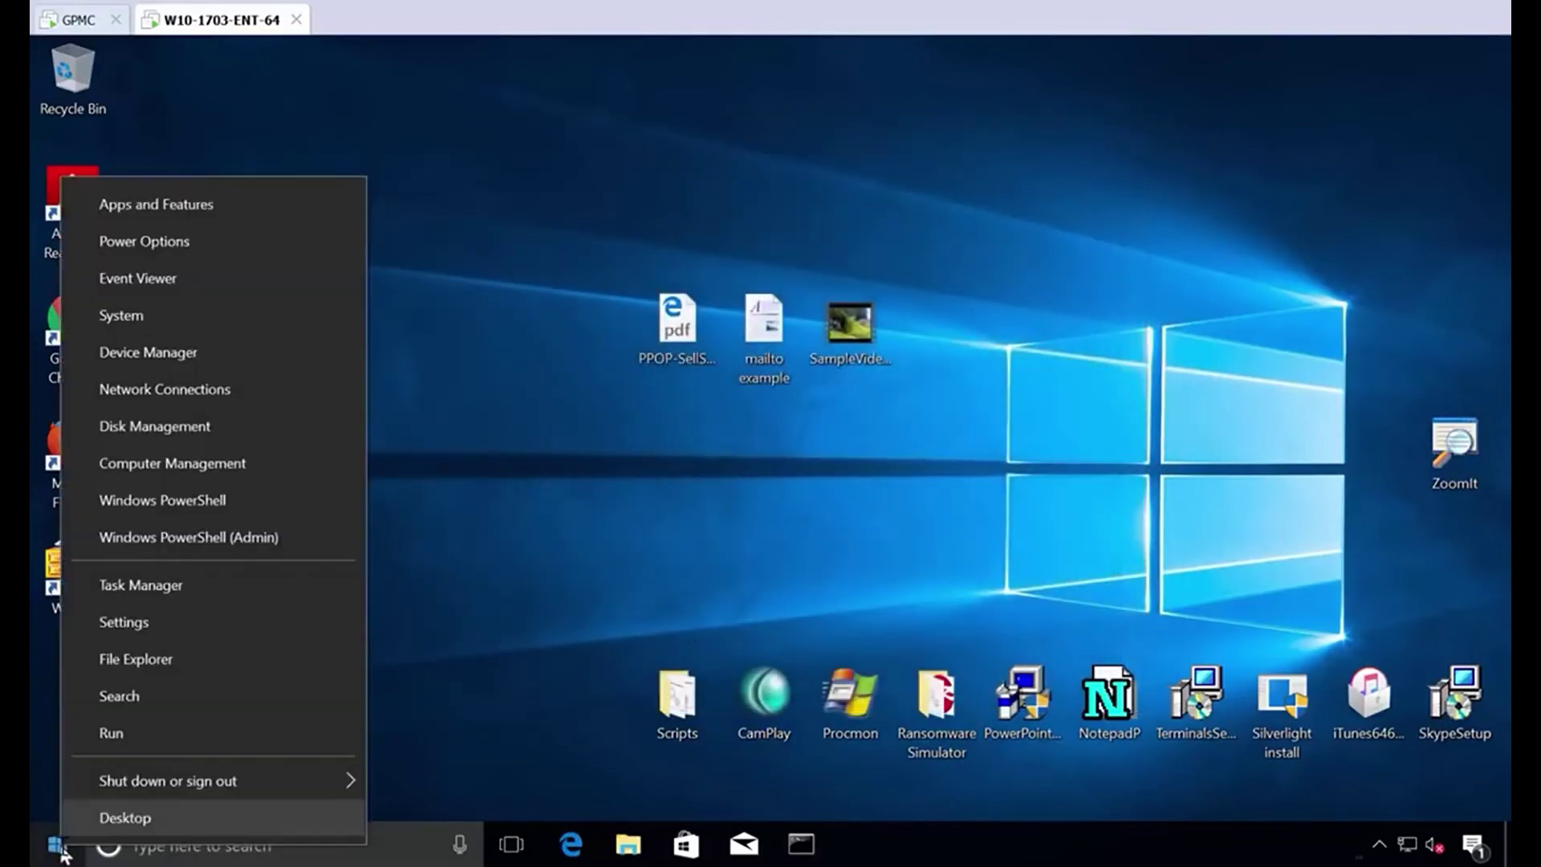
click(168, 351)
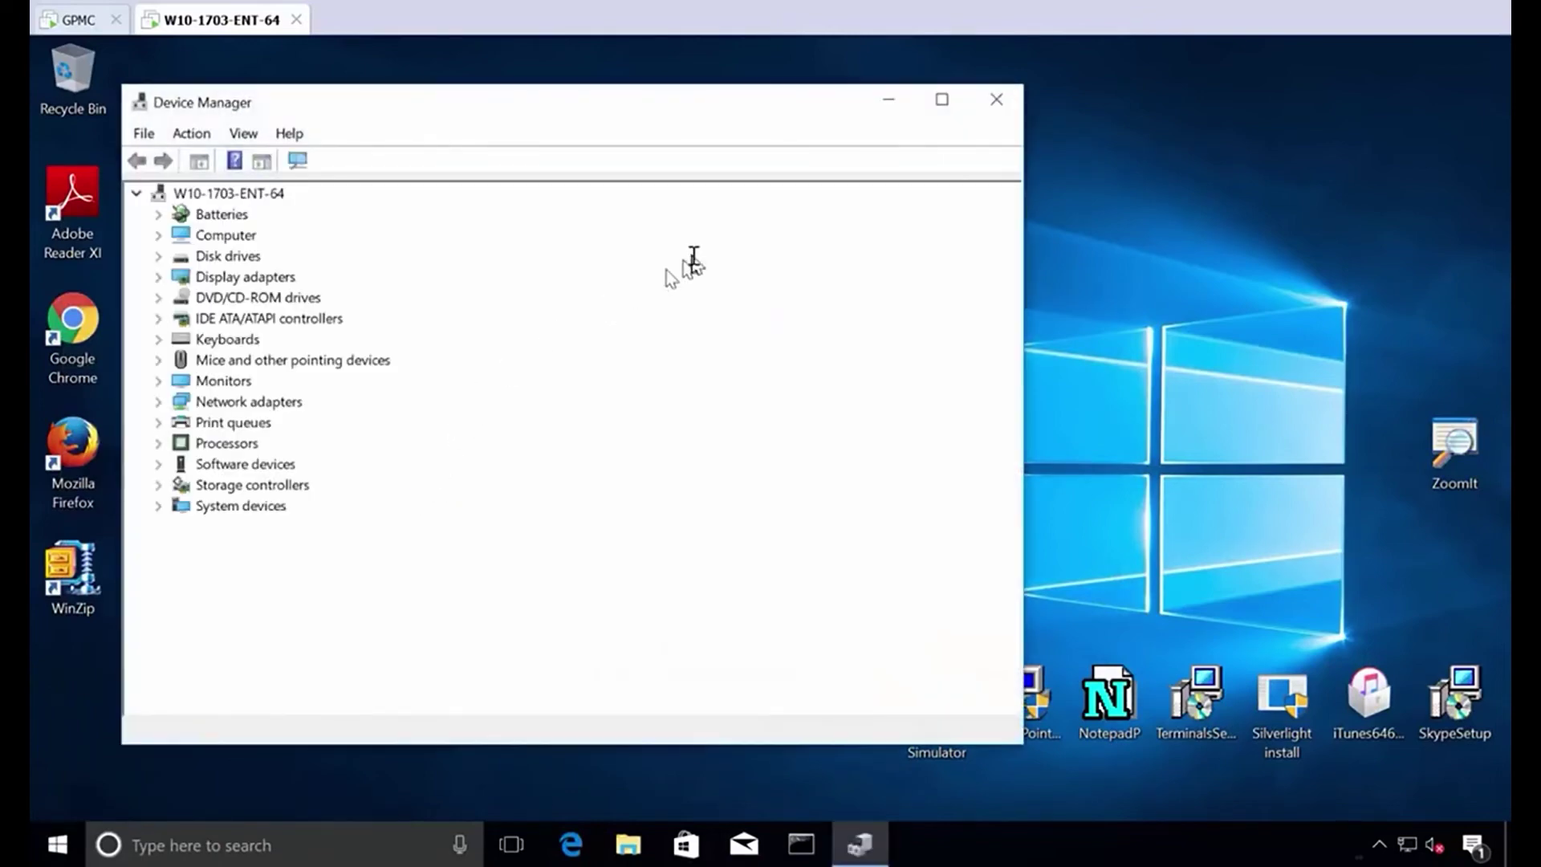
click(996, 100)
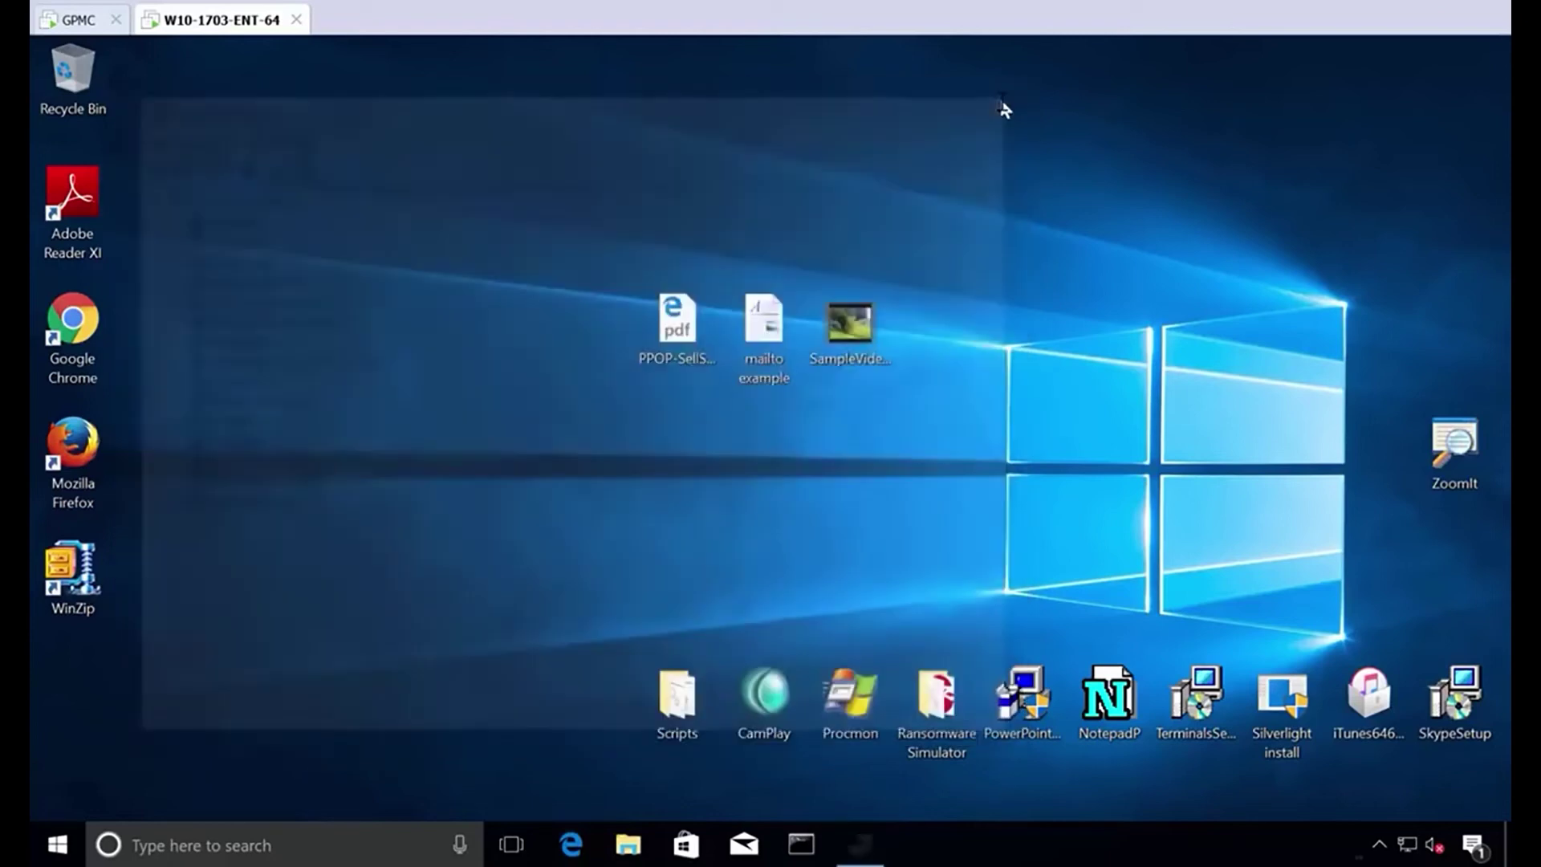
double_click(855, 705)
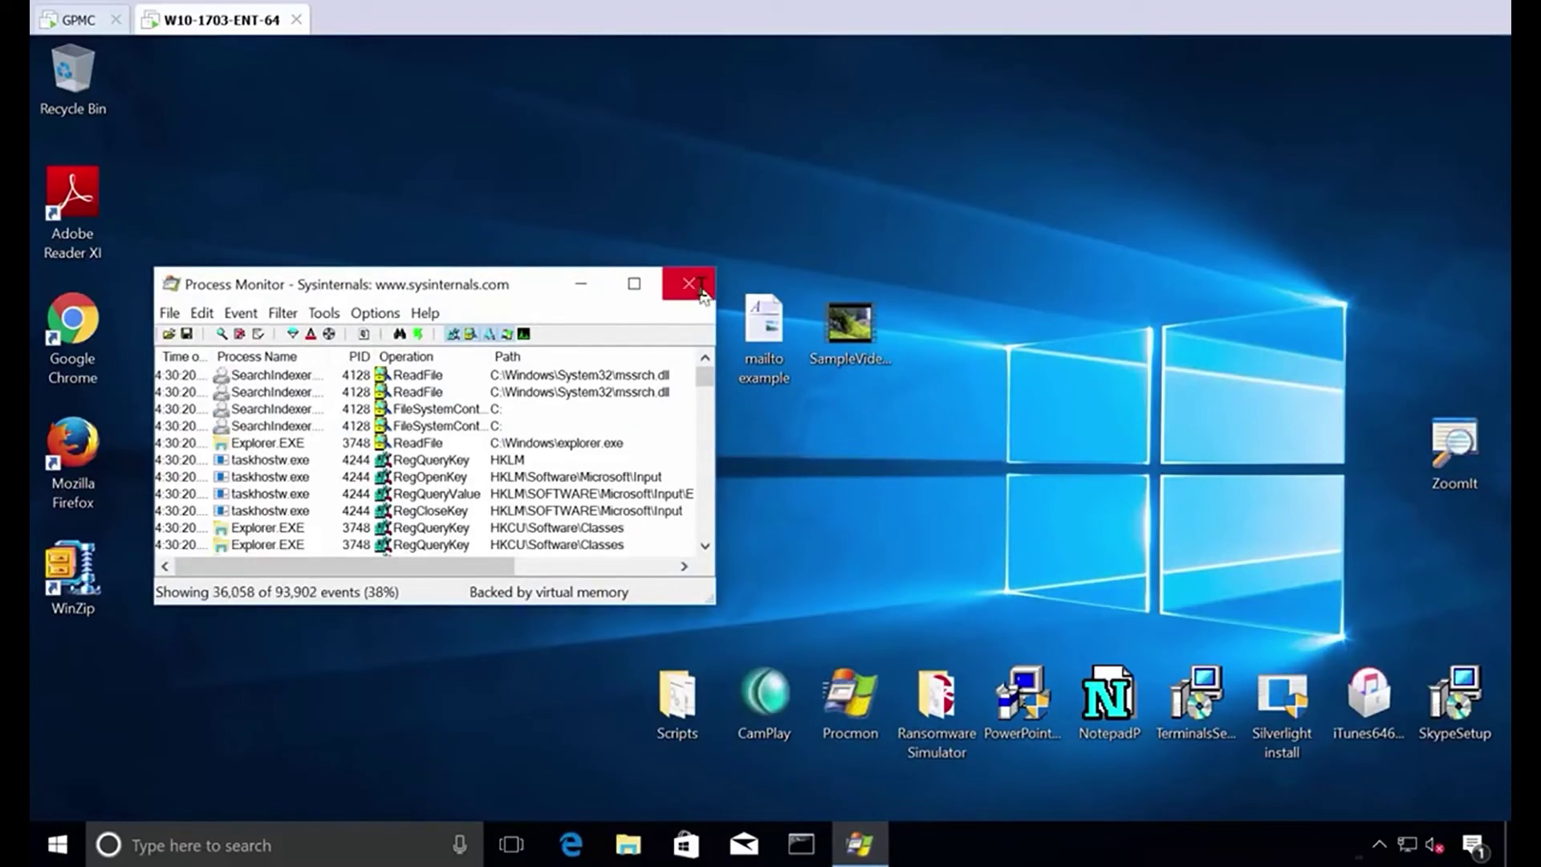
click(695, 284)
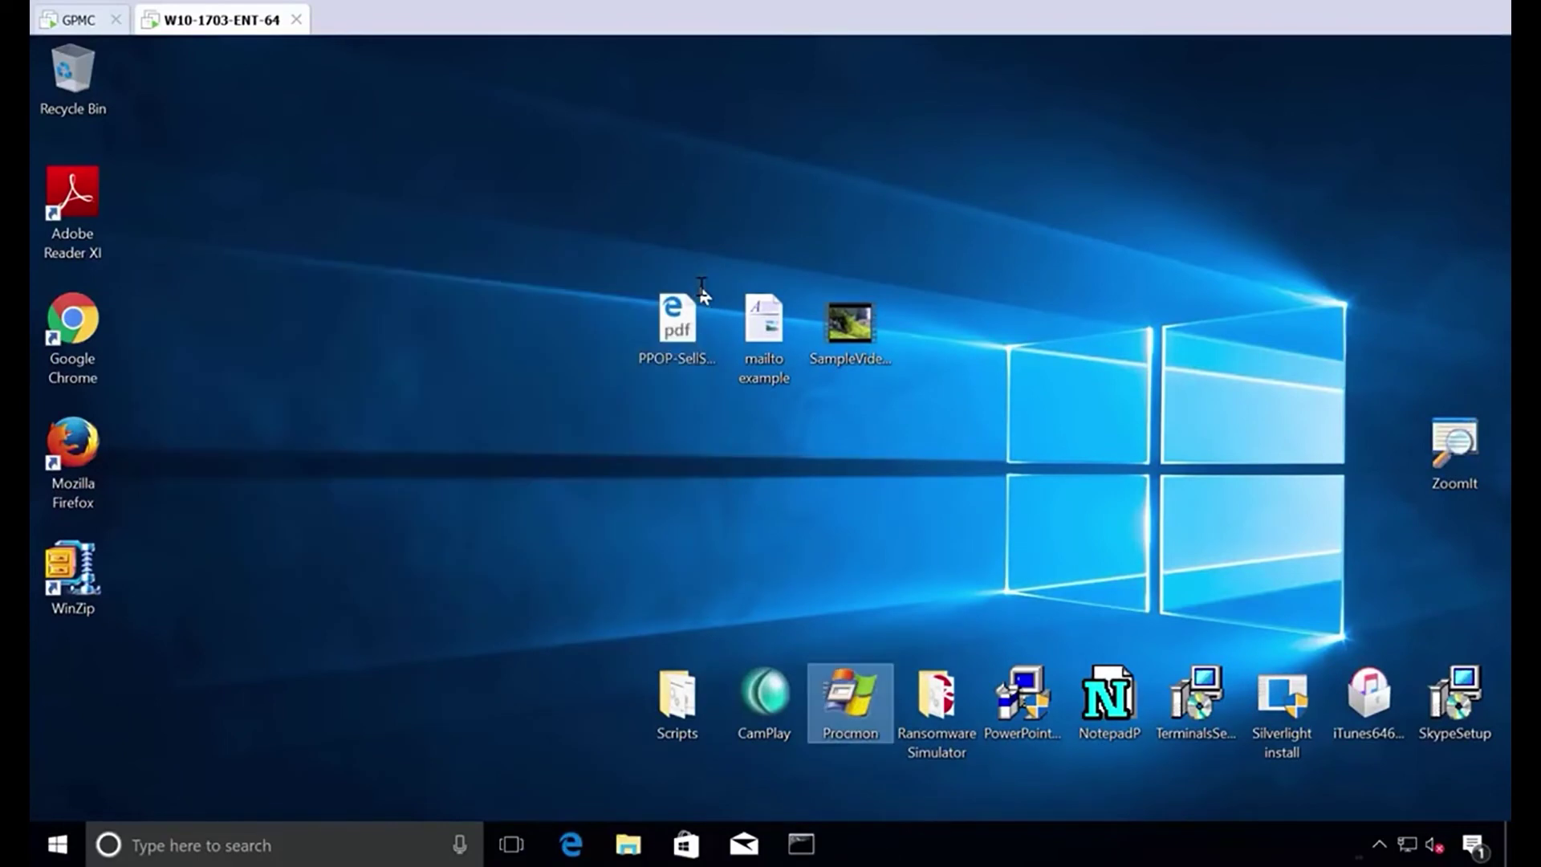
click(418, 480)
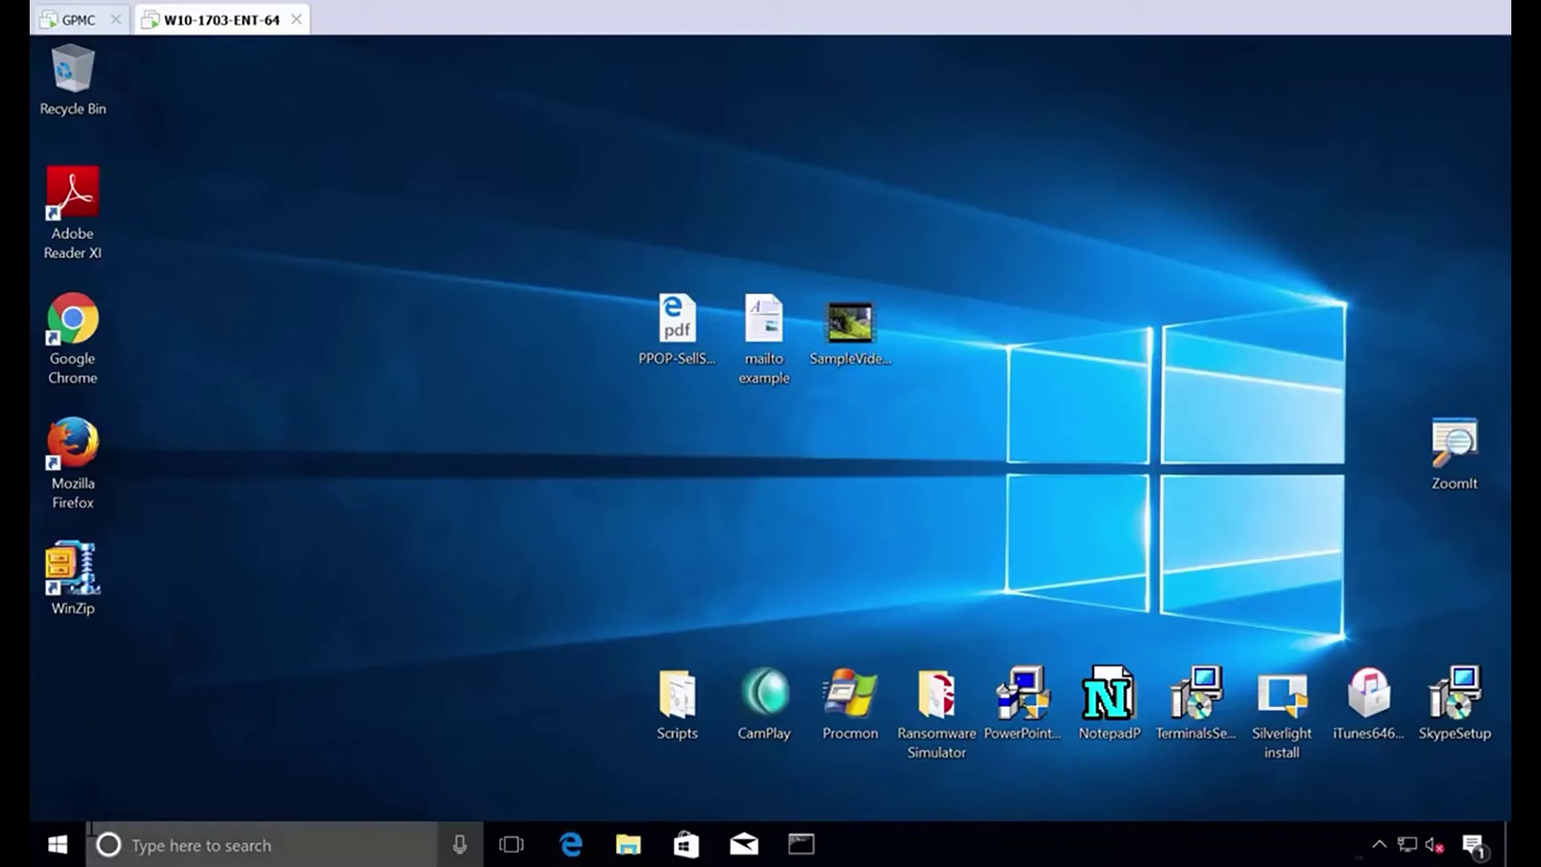
From the Ctrl+Alt+Del screen, sign in as another domain user with that account's password.
right_click(57, 854)
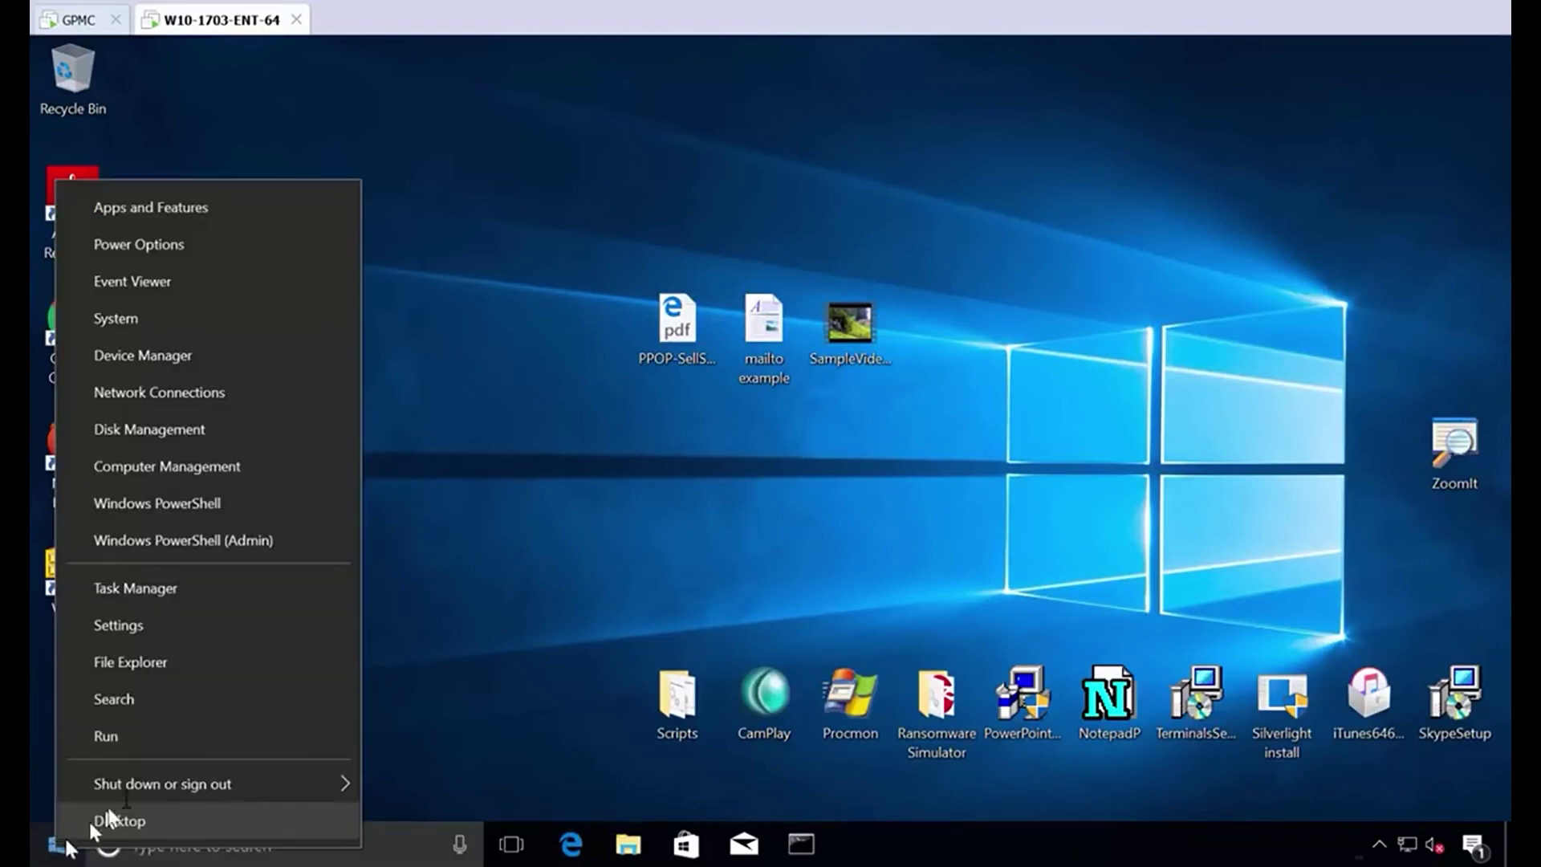
mouse_move(172, 783)
click(612, 549)
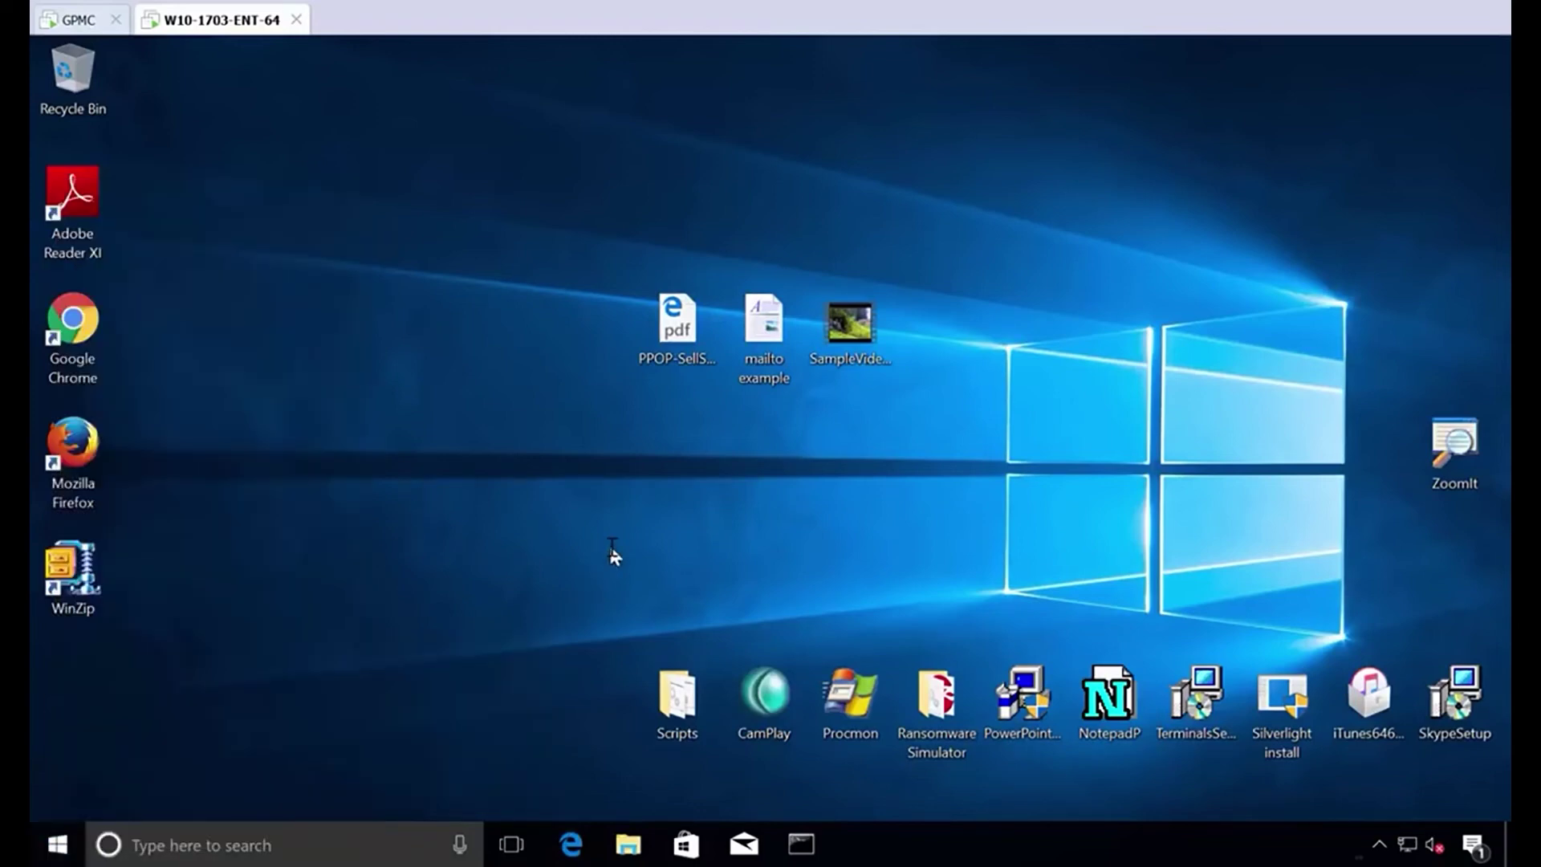
key(ctrl+alt+Delete)
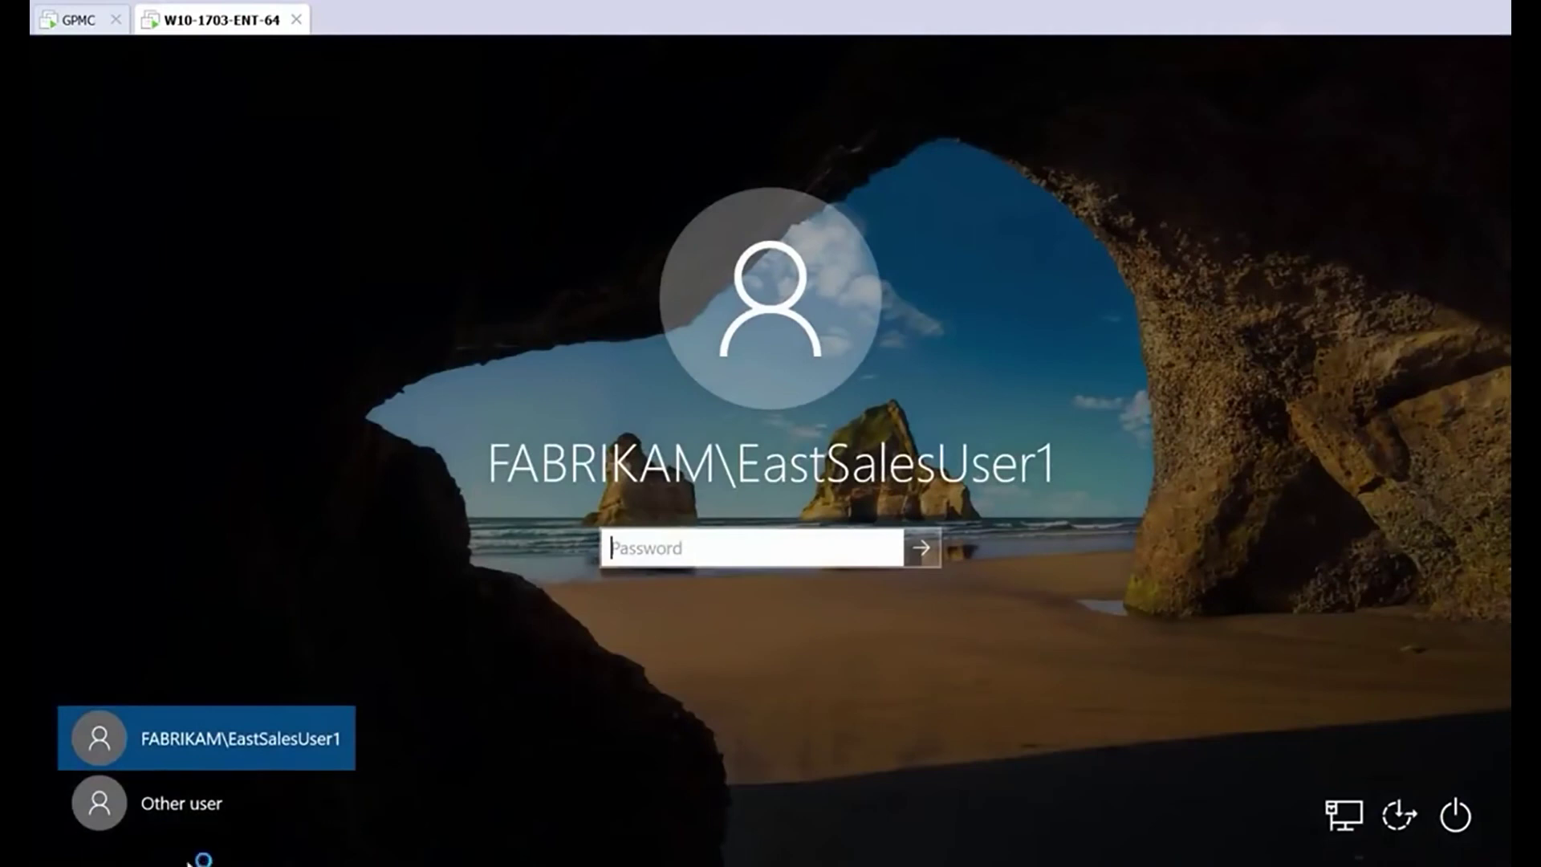
click(158, 827)
text(a)
key(Tab)
text(Pa$$w0rd)
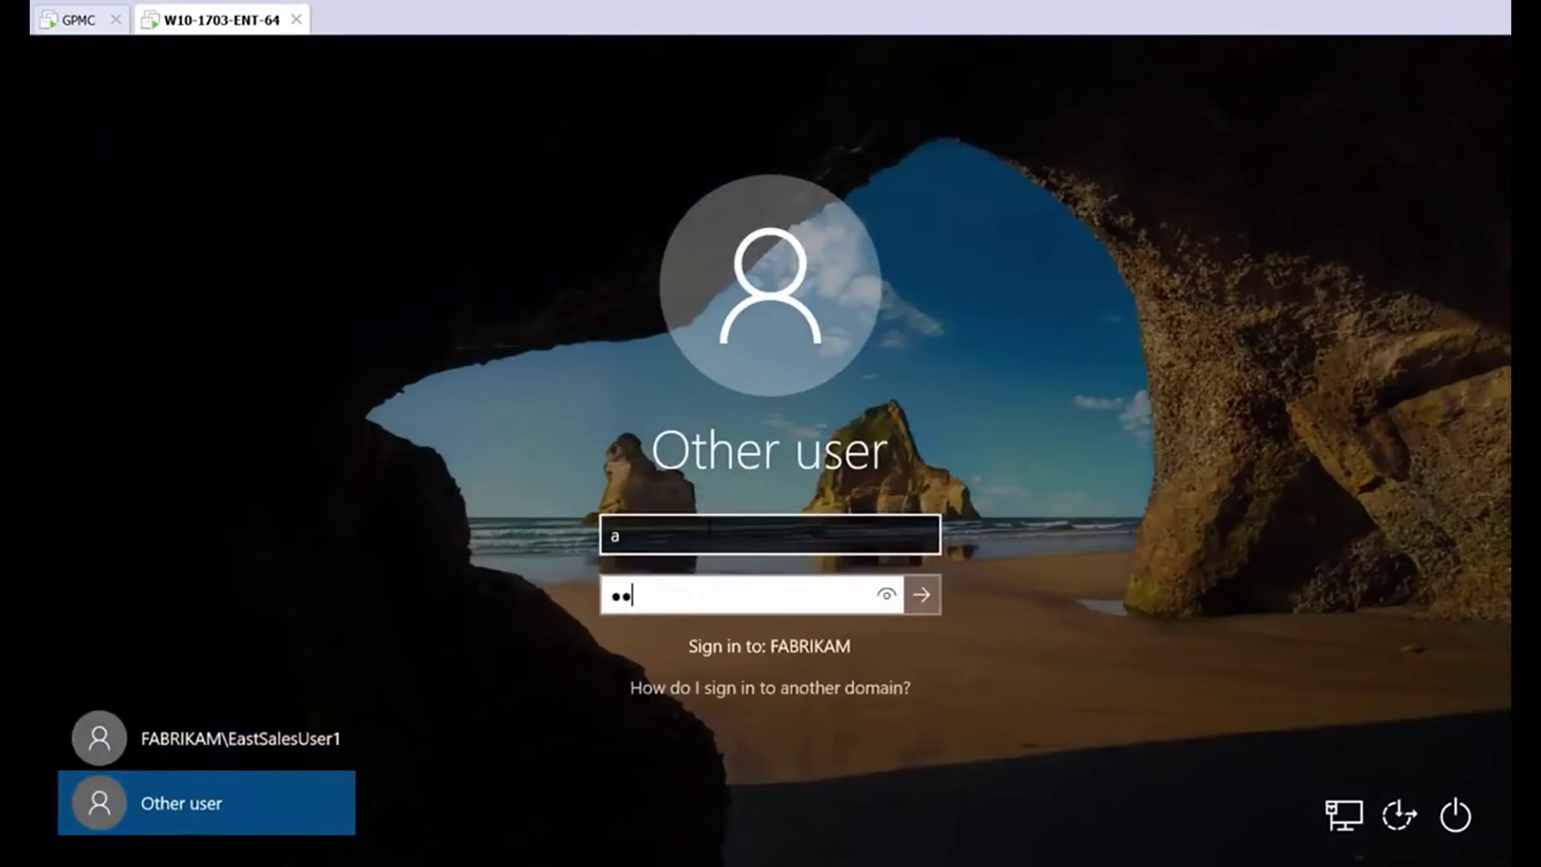
key(Return)
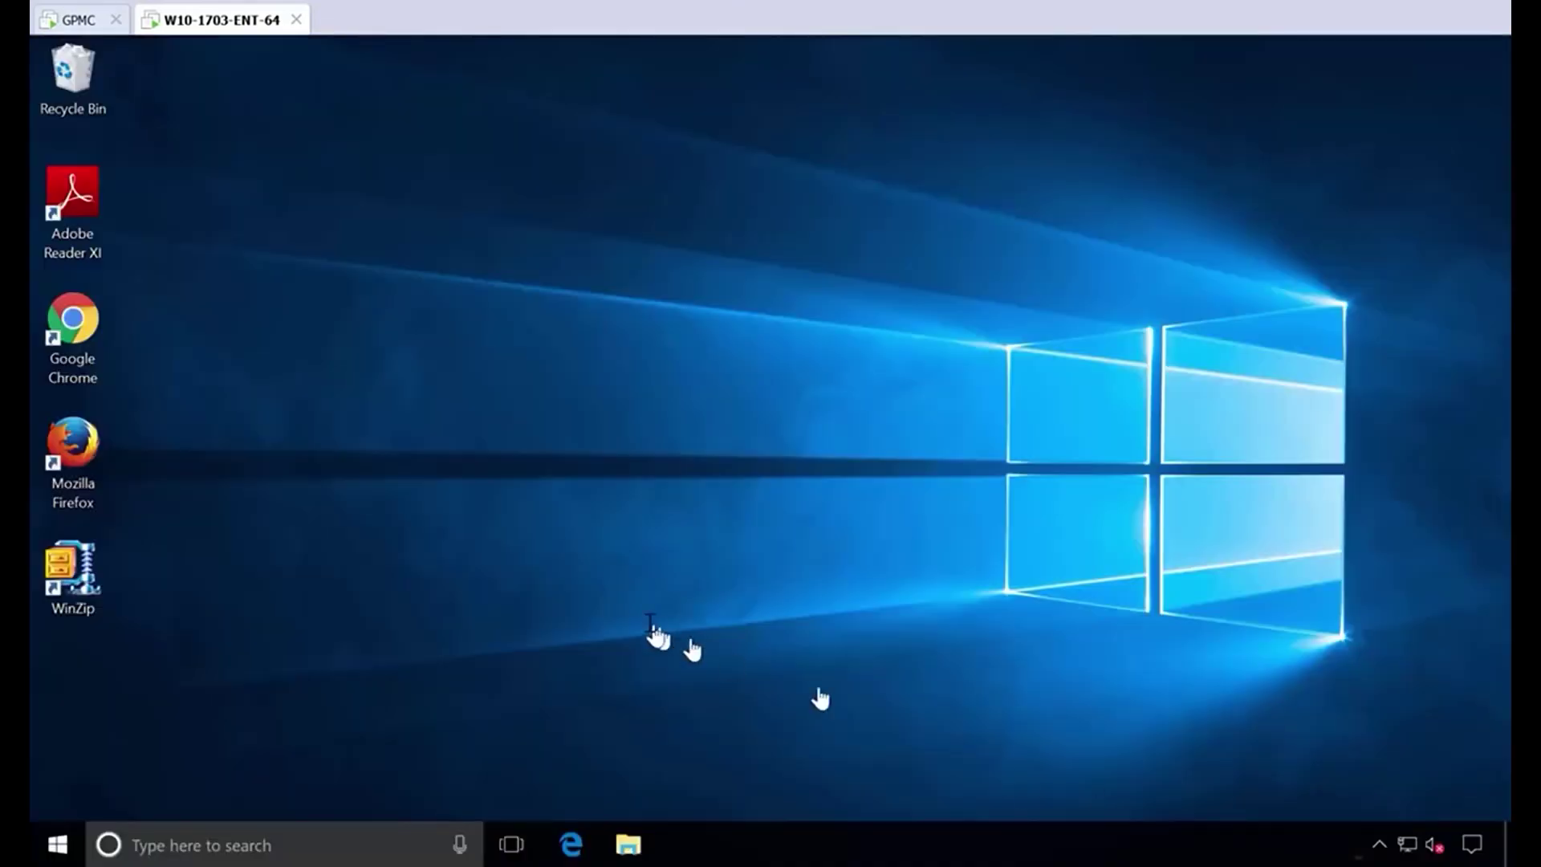
Open Computer Management and view the local Administrators group's members under Local Users and Groups.
right_click(57, 843)
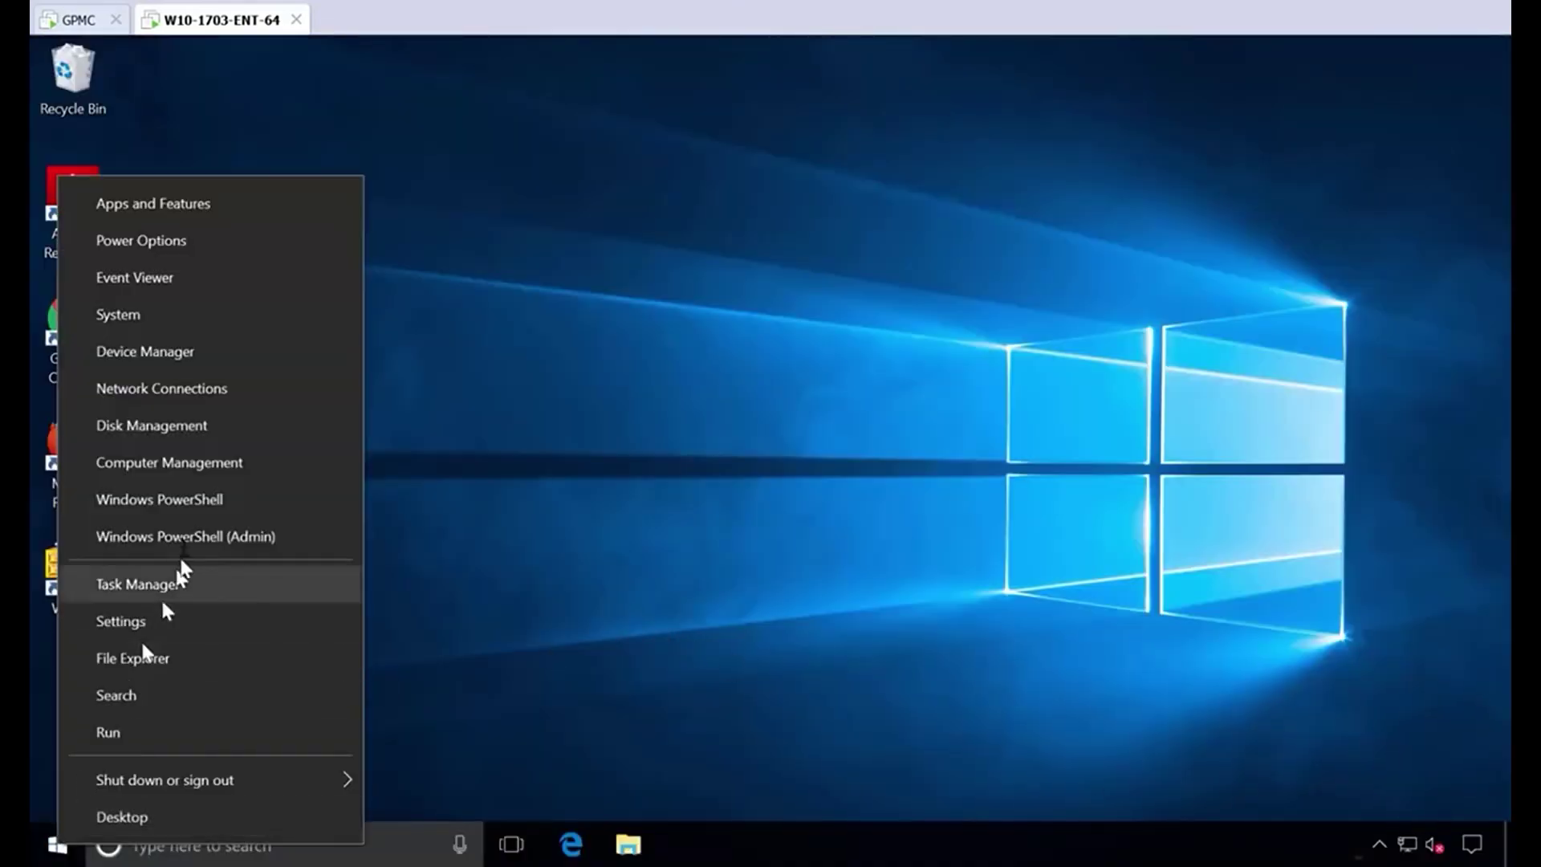
click(196, 463)
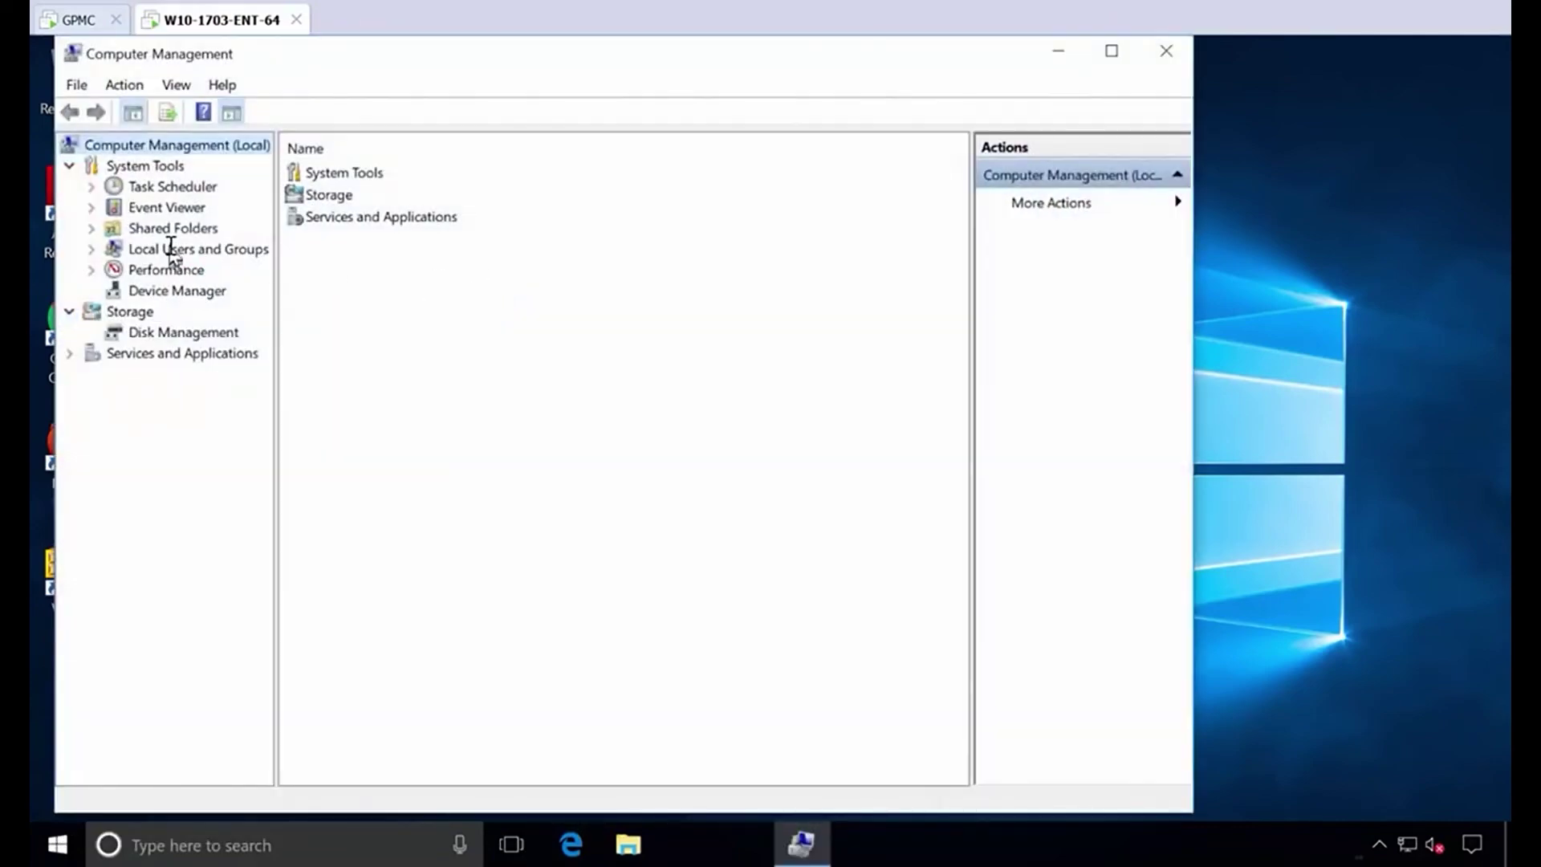
double_click(171, 249)
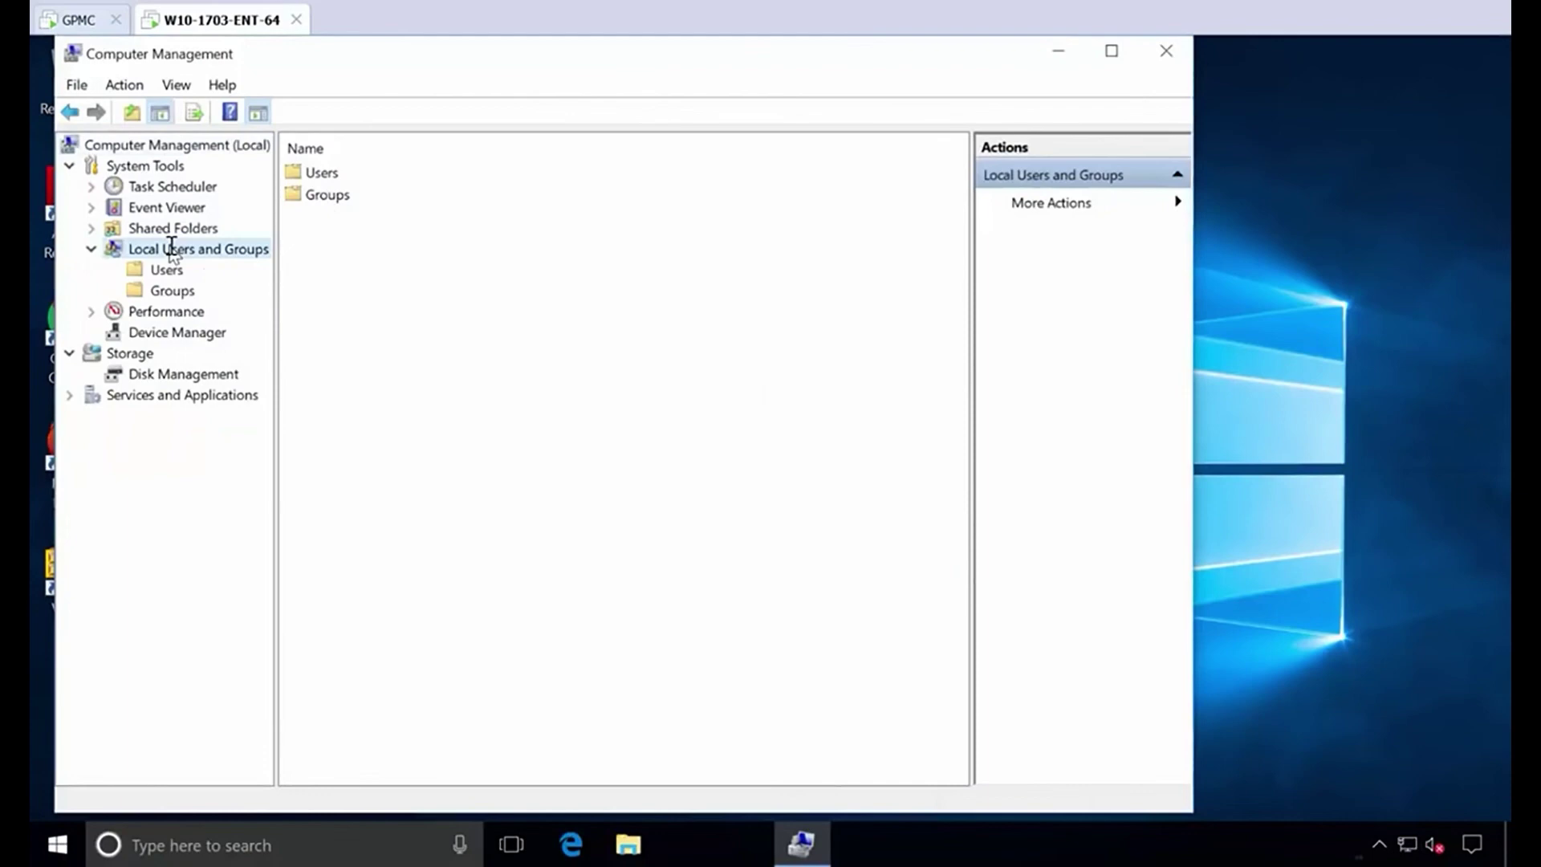
click(167, 290)
double_click(391, 195)
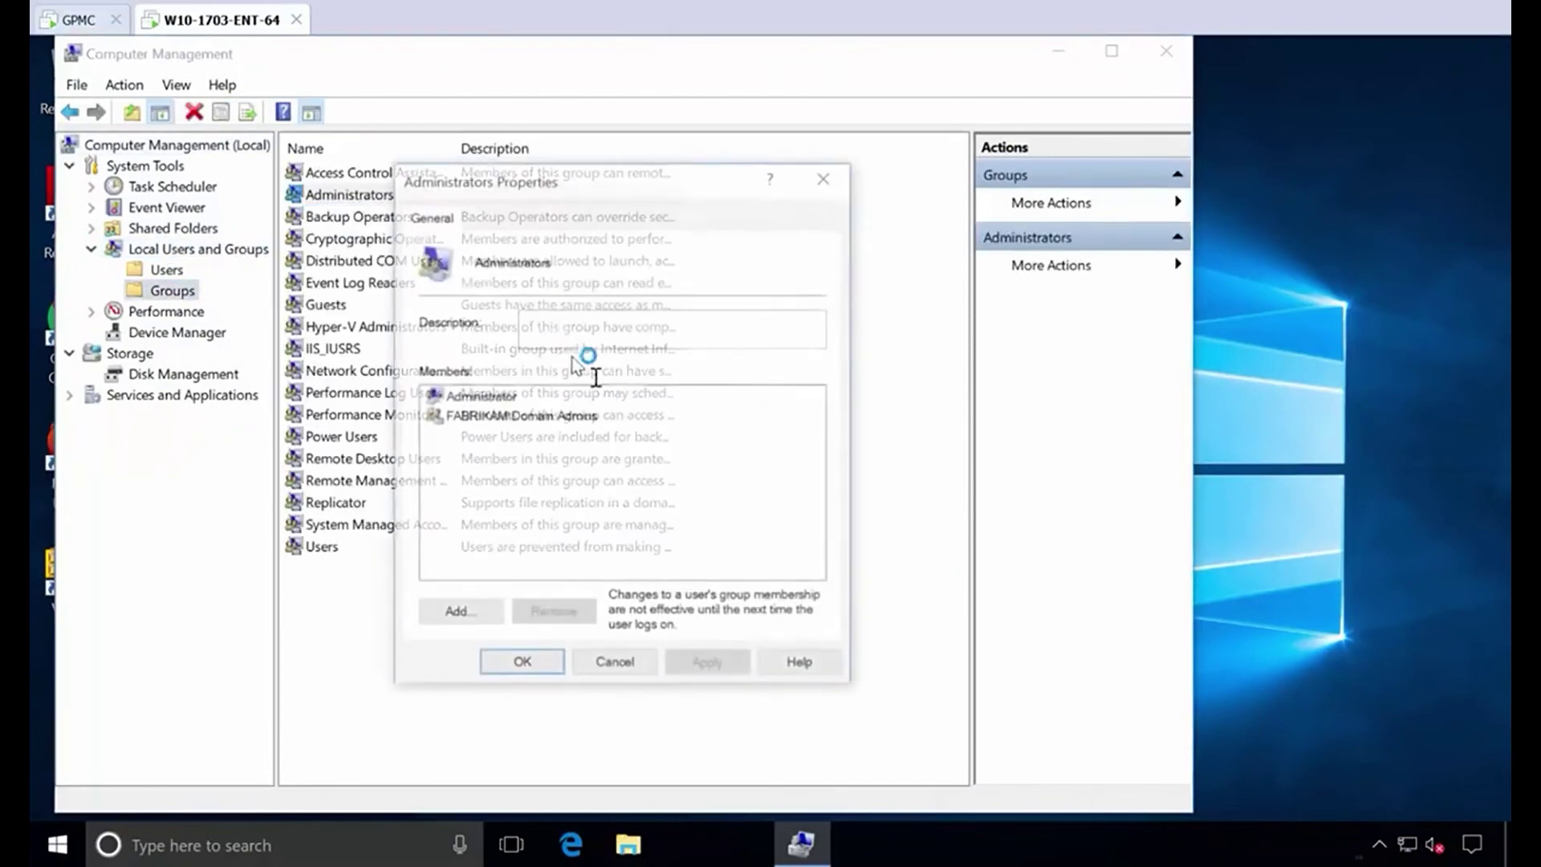